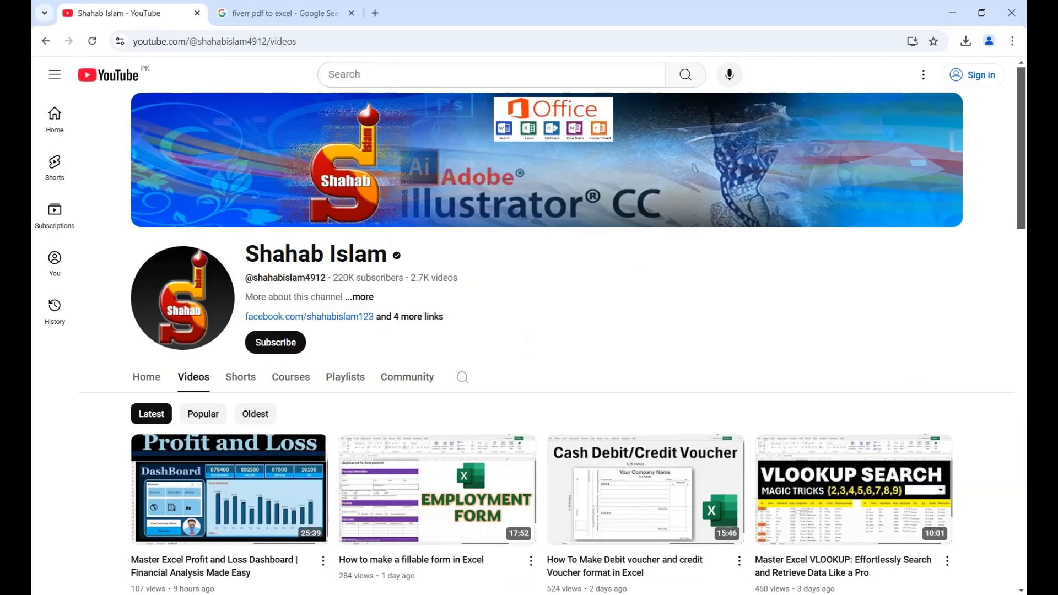
Look through the latest videos on the YouTube channel's Videos page.
scroll(579, 331, down, 3)
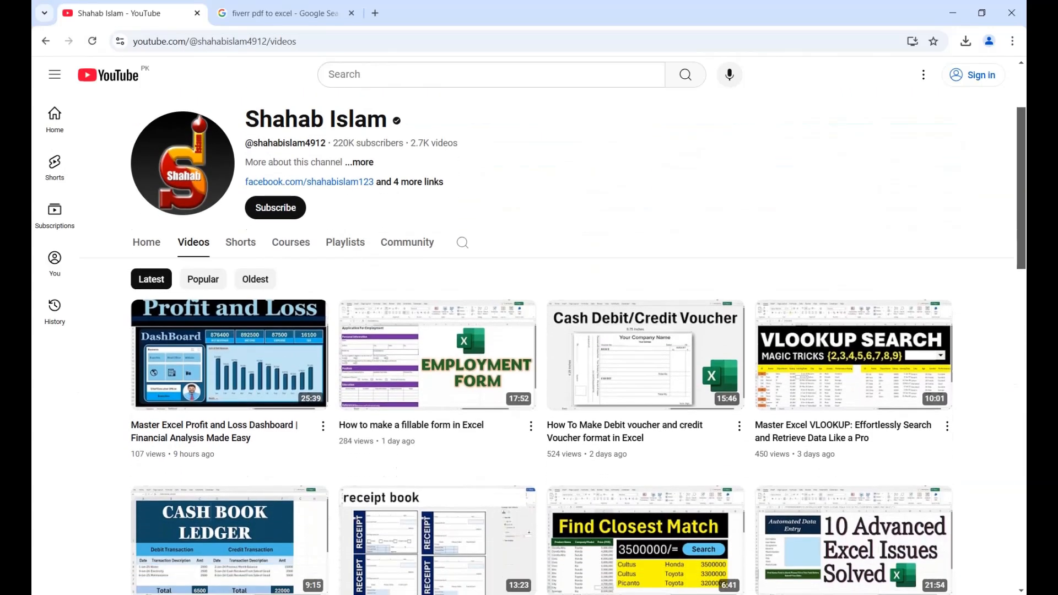
scroll(579, 331, down, 4)
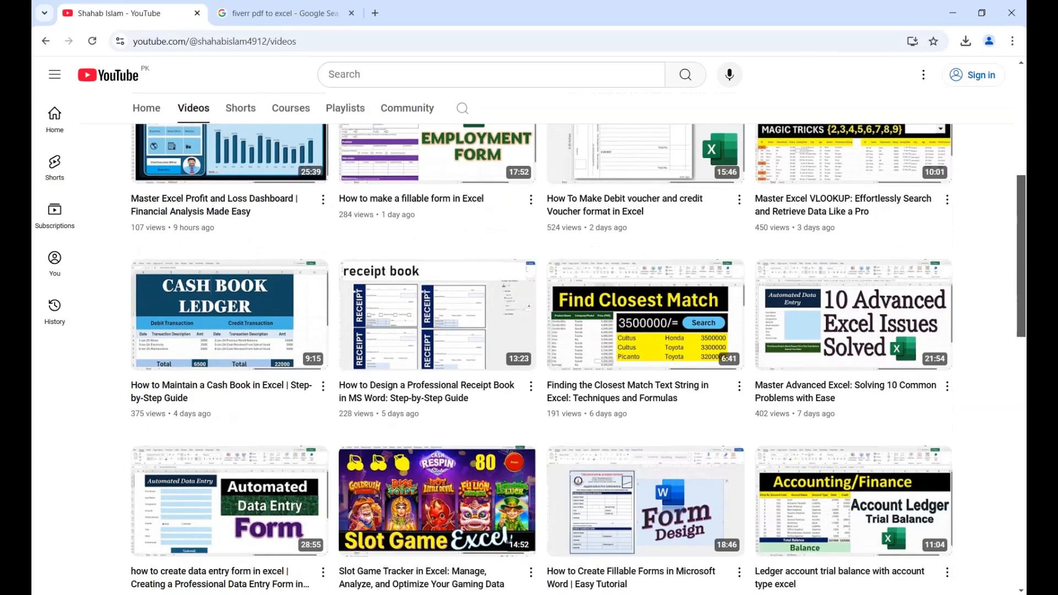
scroll(579, 359, down, 6)
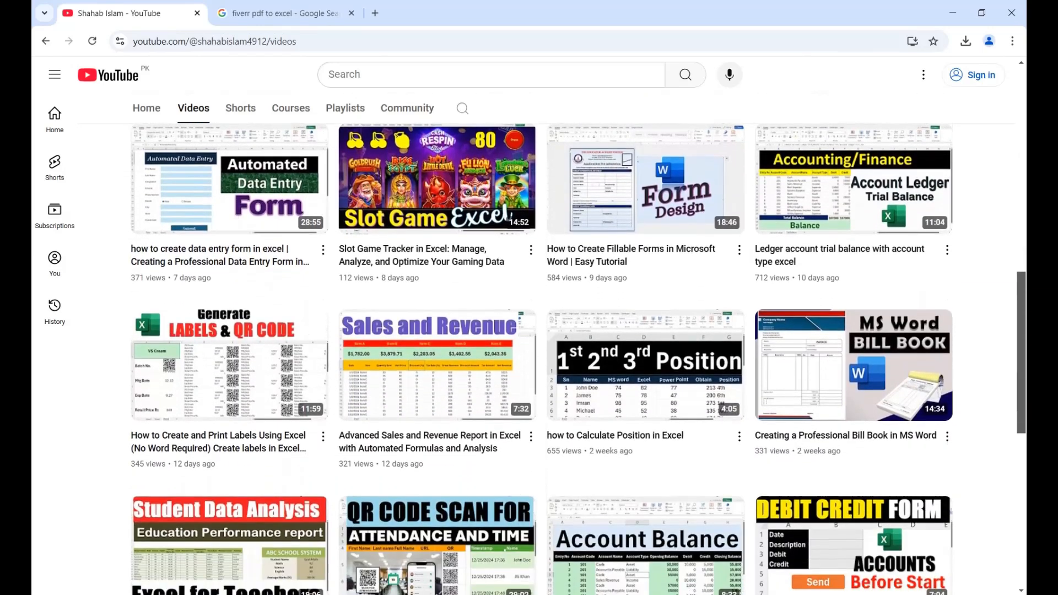
Open the Fiverr gig for PDF to Microsoft Excel conversion from the Google results and review its packages and customer reviews.
click(285, 13)
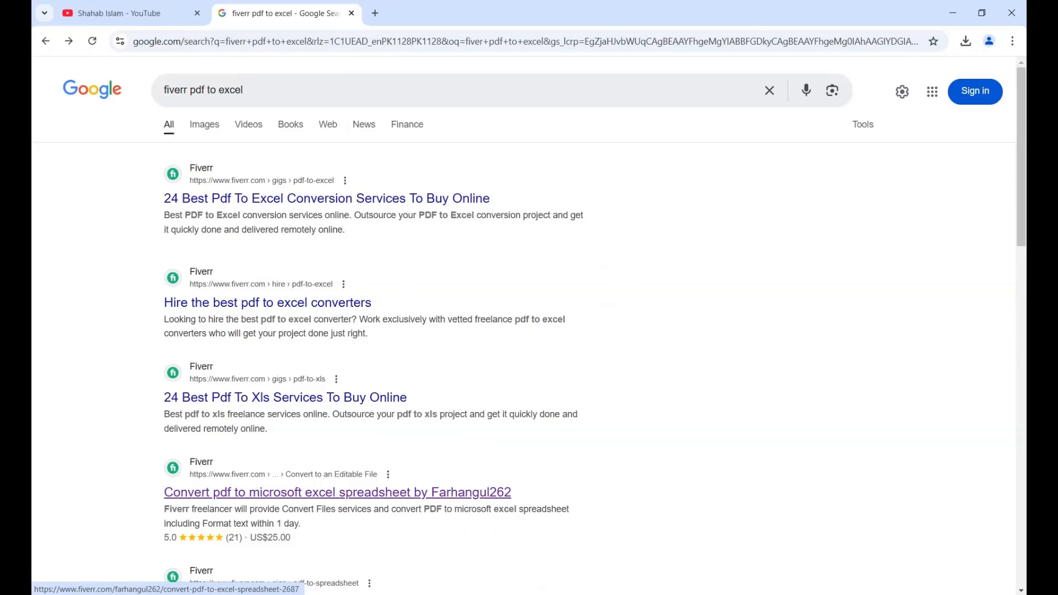
click(338, 492)
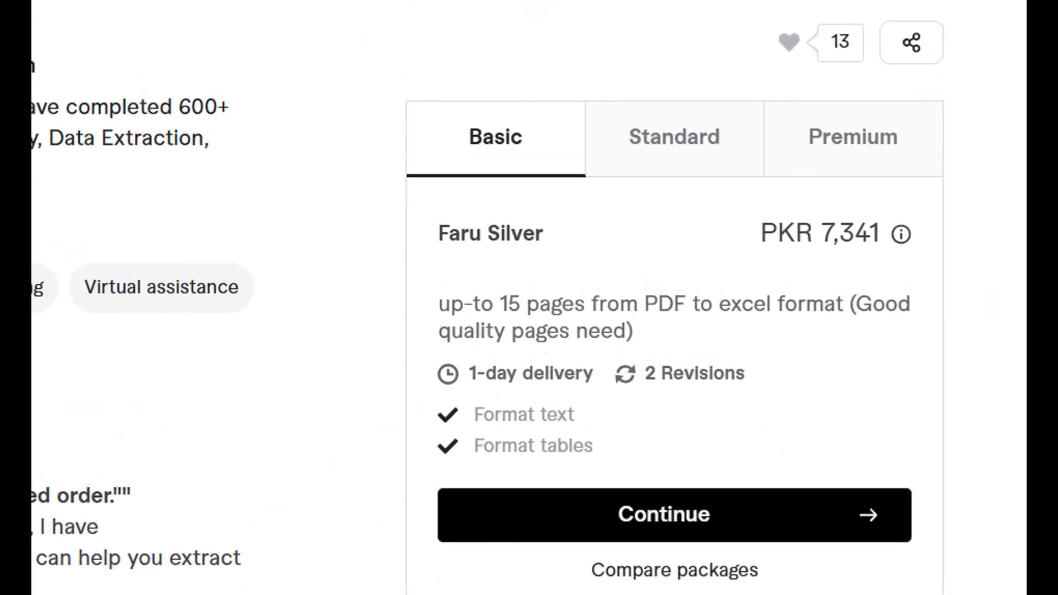
click(675, 109)
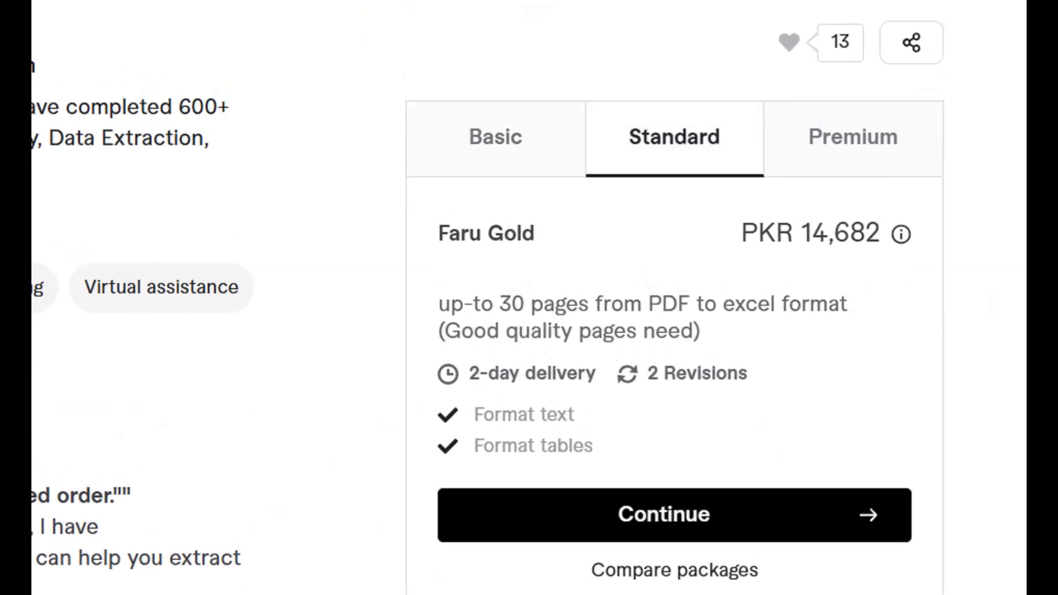
click(853, 138)
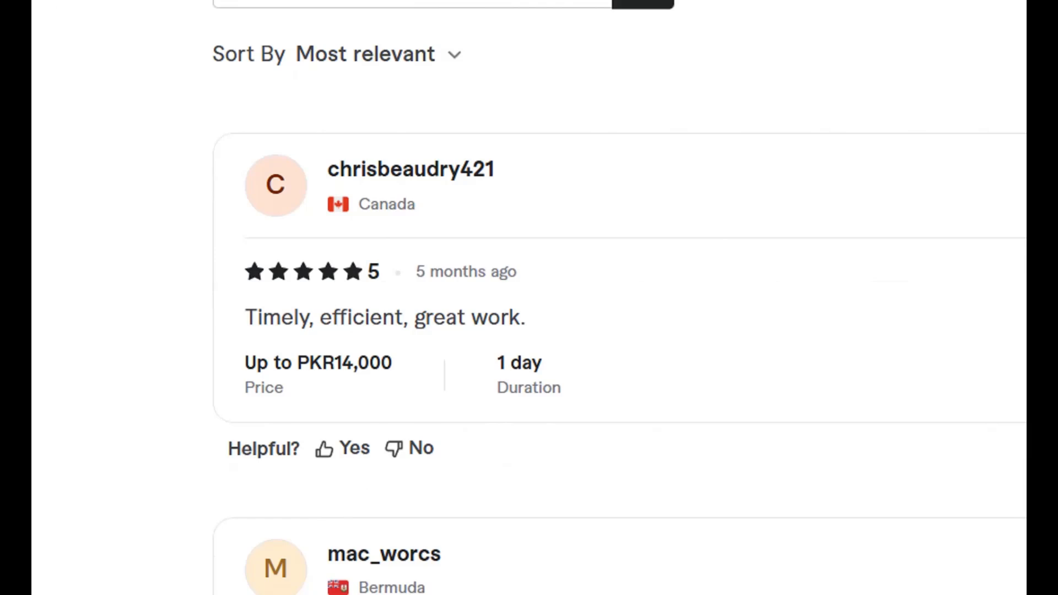
scroll(353, 331, down, 3)
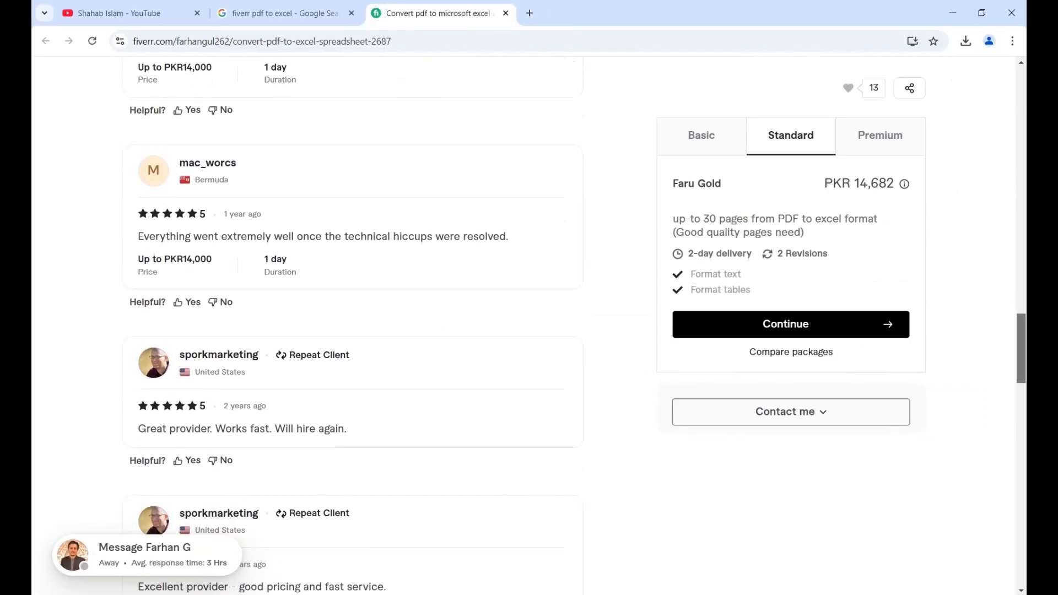
scroll(353, 330, down, 6)
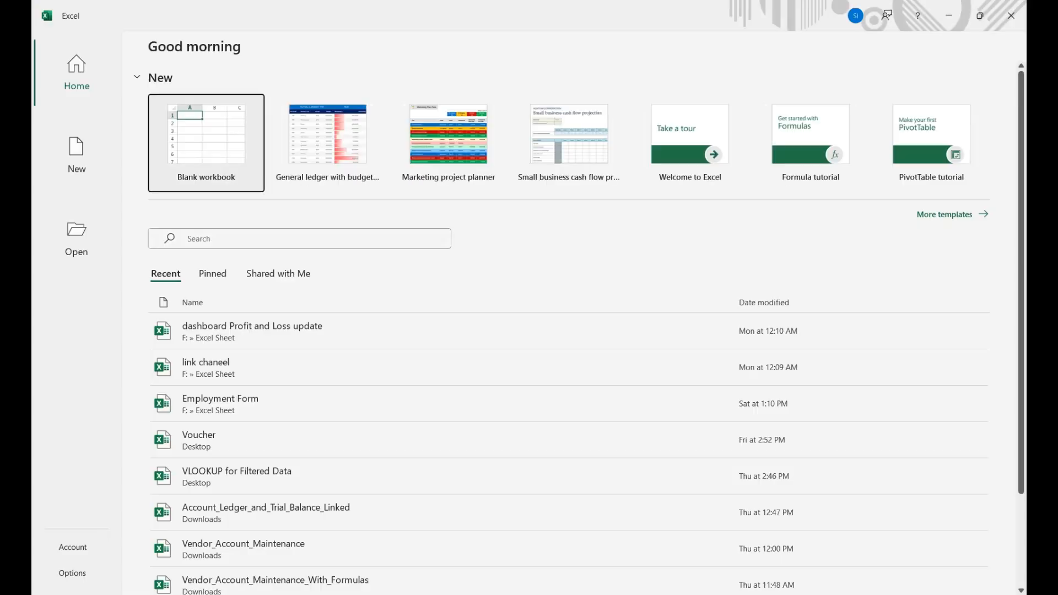
Create a blank workbook in Excel.
click(206, 143)
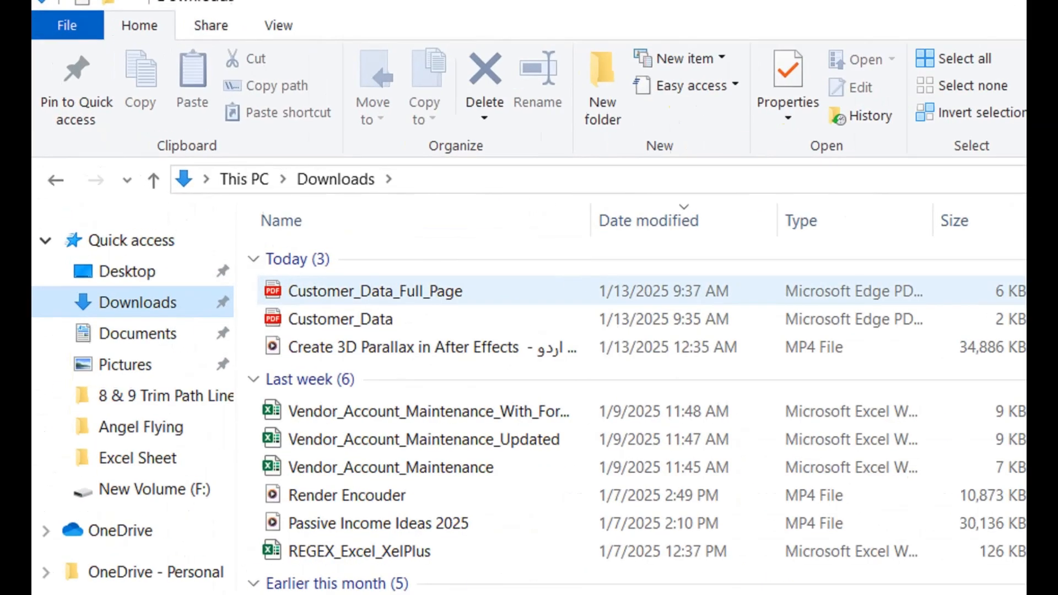
Open Customer_Data_Full_Page from the Downloads folder in Microsoft Edge and look through both pages of the customer table.
click(226, 153)
right_click(226, 152)
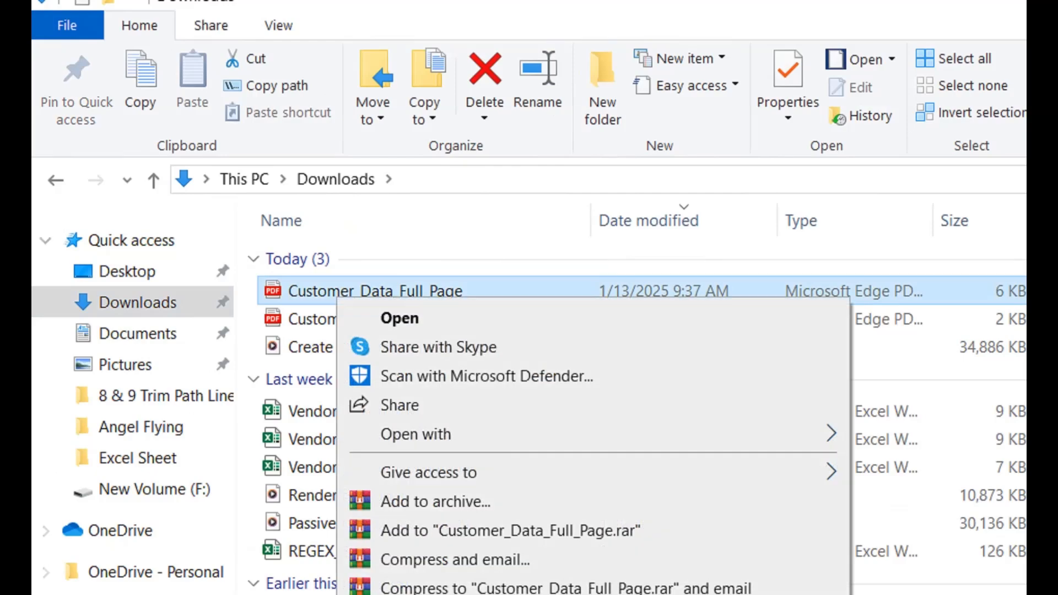
click(400, 318)
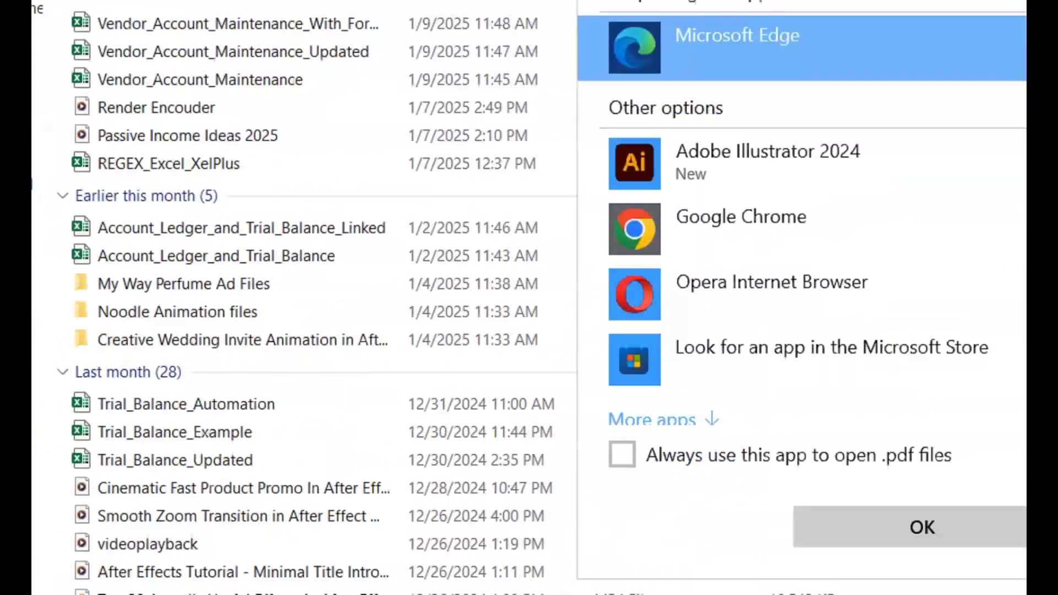
click(838, 443)
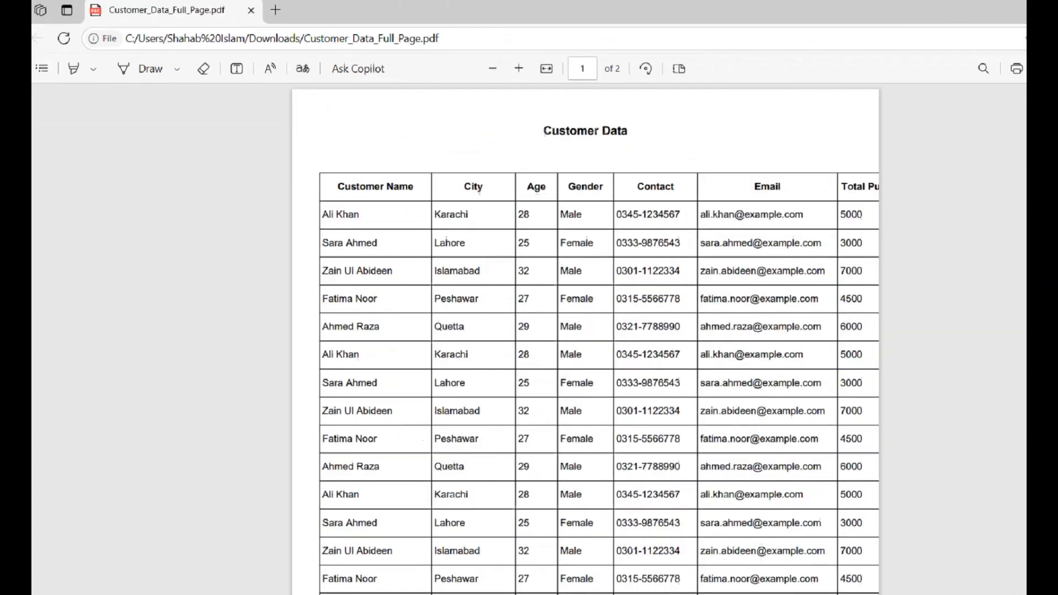
scroll(524, 331, down, 4)
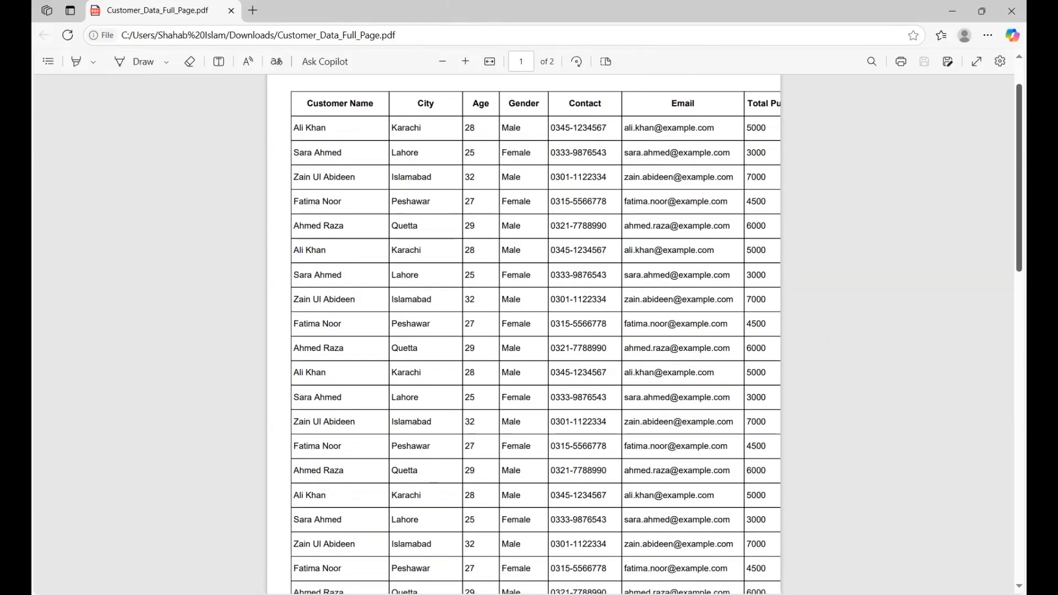
scroll(524, 331, down, 10)
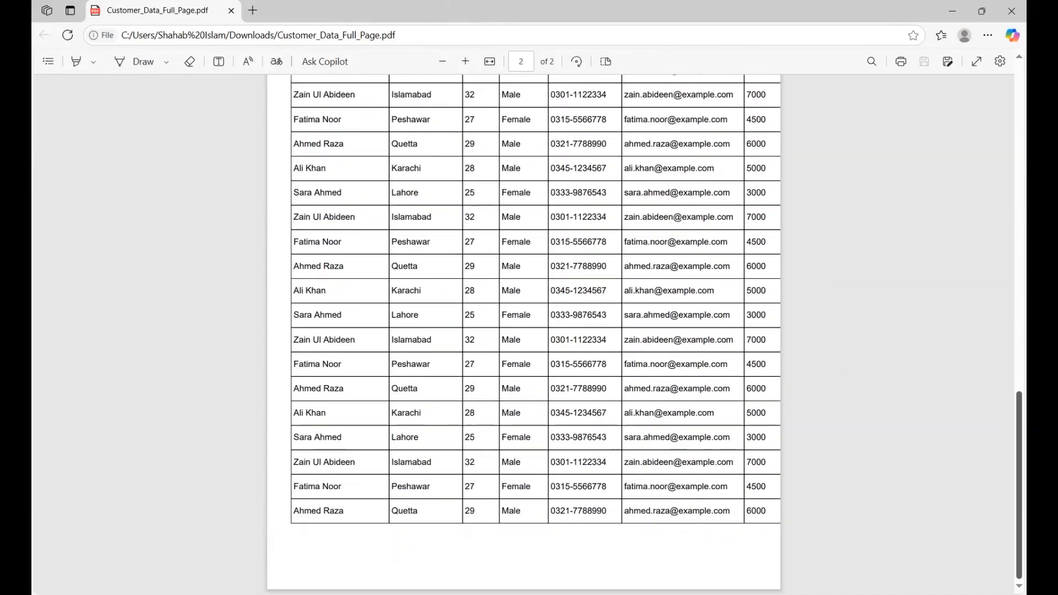
scroll(524, 331, up, 15)
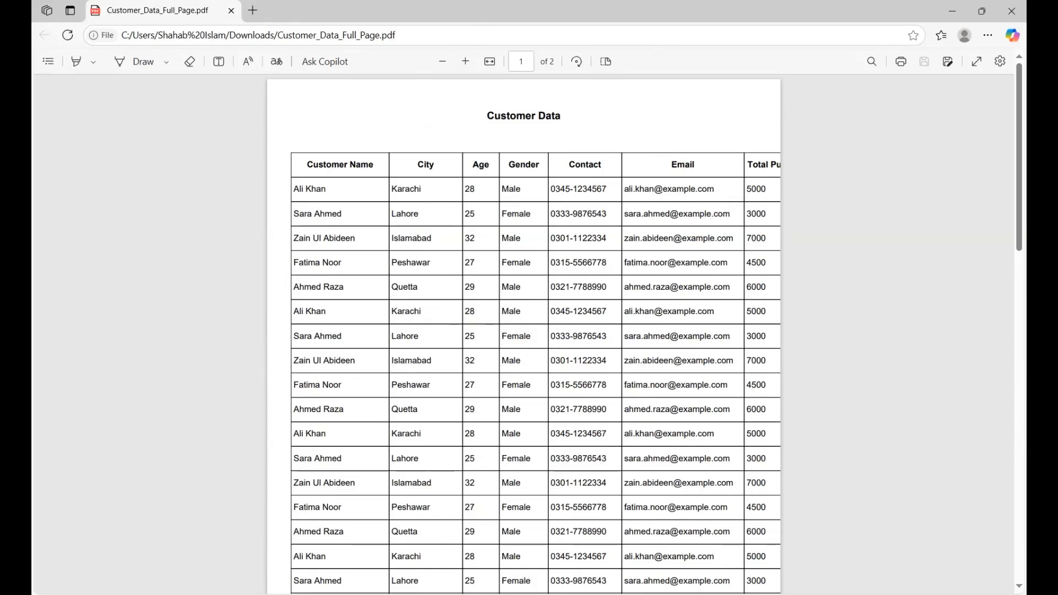
Switch to Excel and import Customer_Data_Full_Page from the Downloads folder as PDF data.
key(alt+Tab)
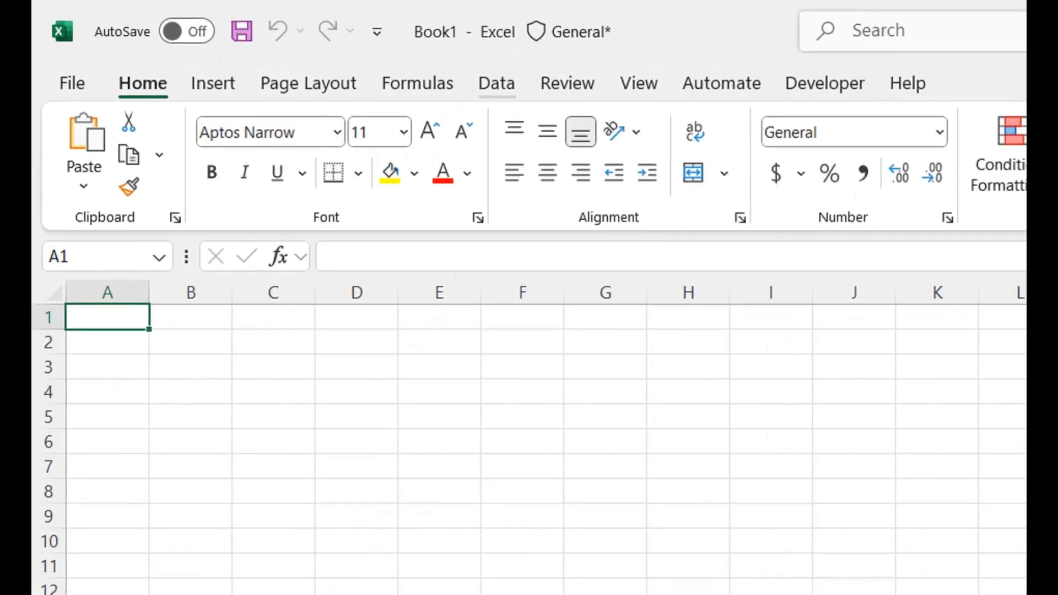
click(497, 82)
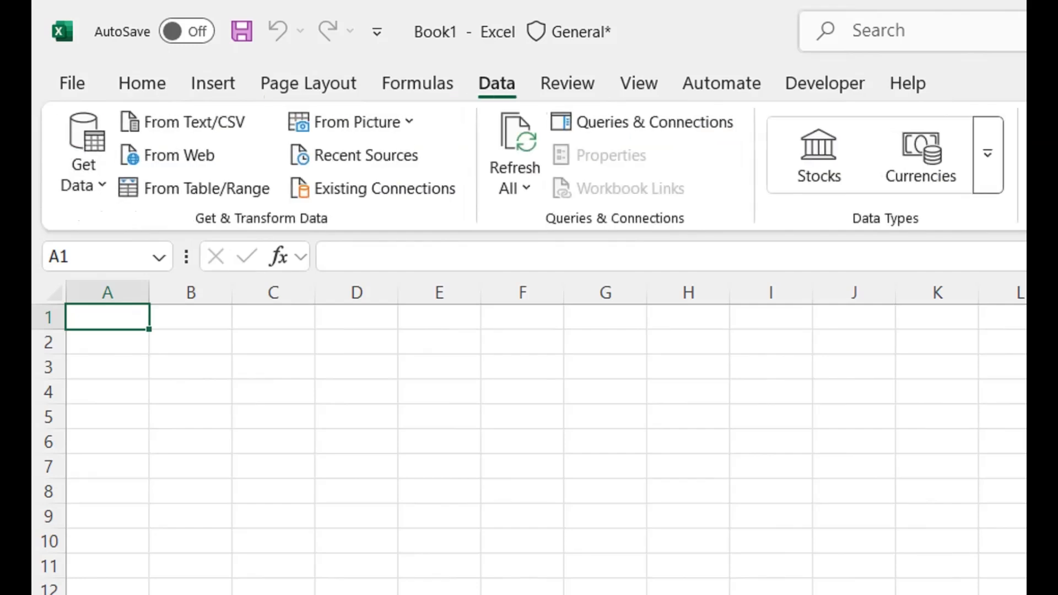
click(83, 160)
mouse_move(220, 226)
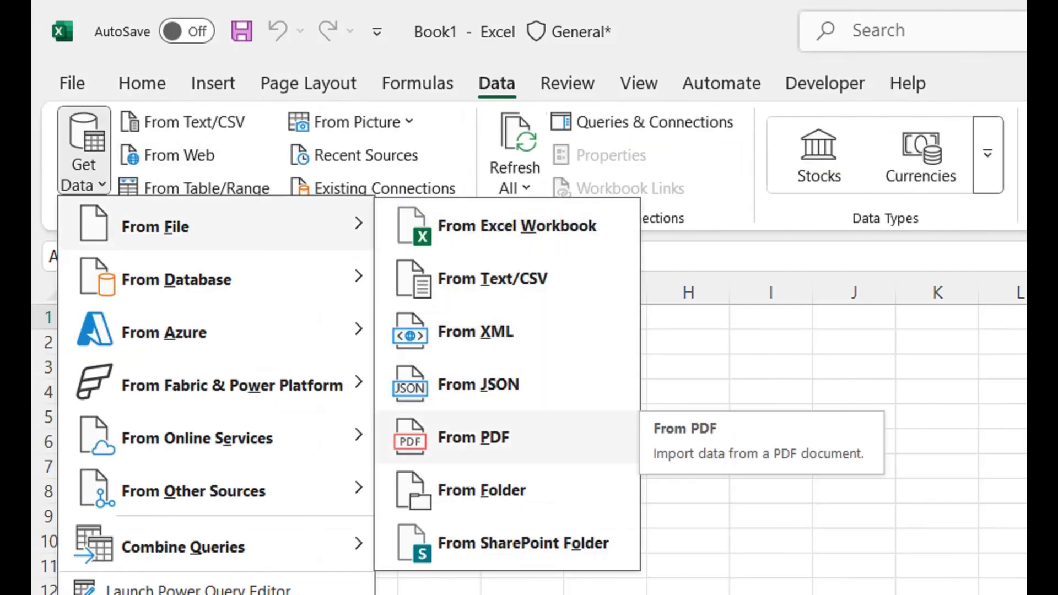
click(474, 437)
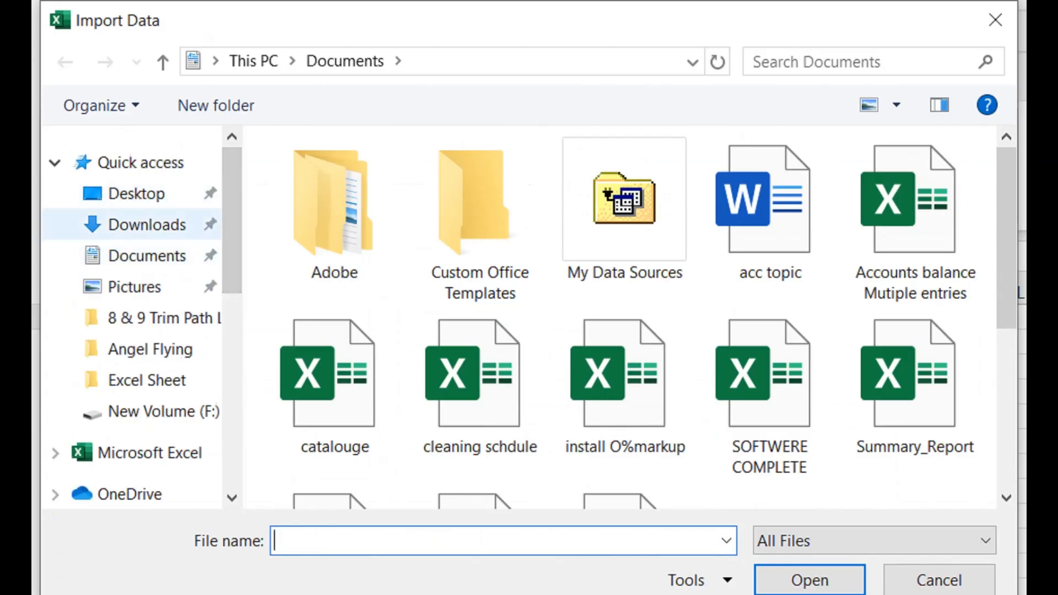
click(147, 224)
click(353, 215)
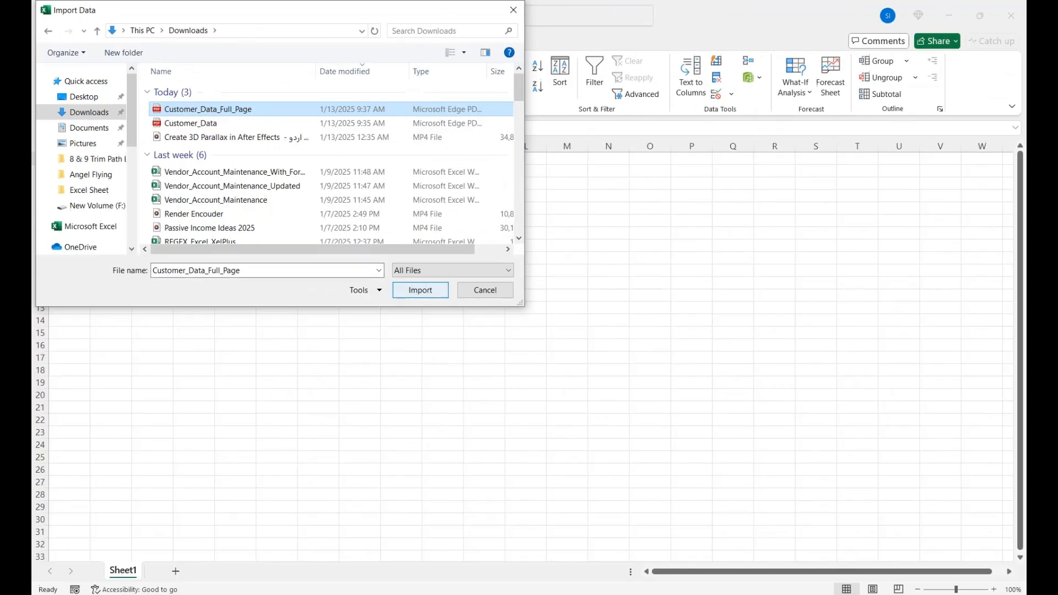
click(476, 332)
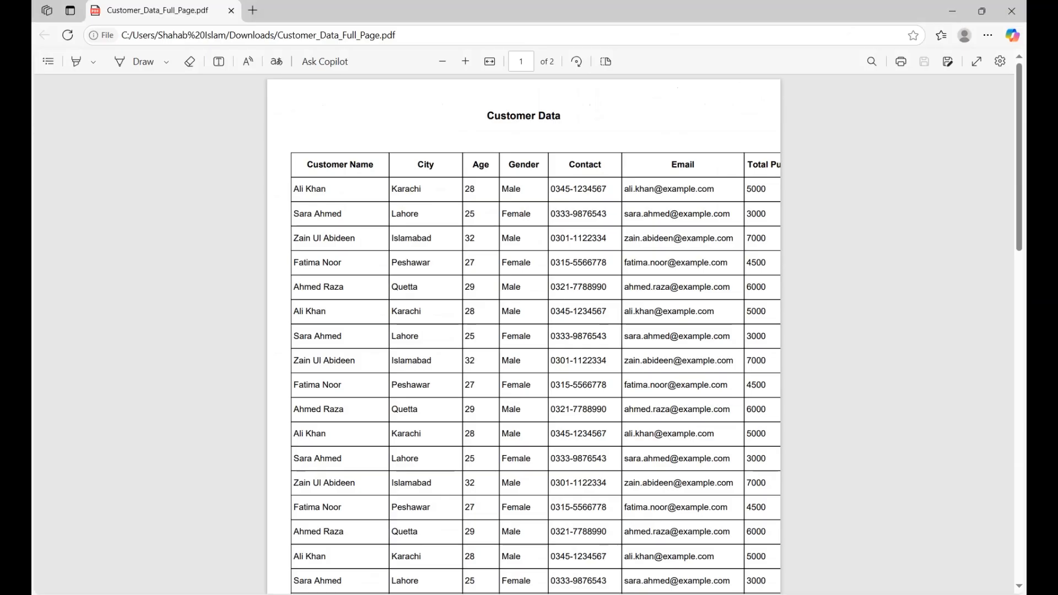
After rechecking the PDF's pages, select both Table001 (Page 1) and Table002 (Page 2) in Excel's Navigator and open them for transformation in Power Query.
scroll(523, 330, down, 10)
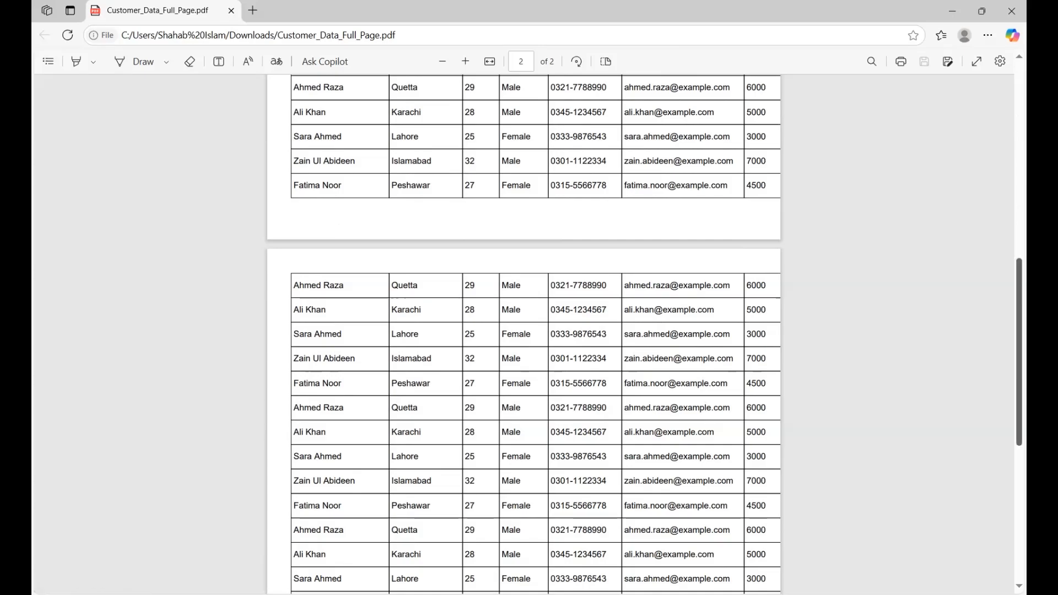
scroll(524, 331, up, 10)
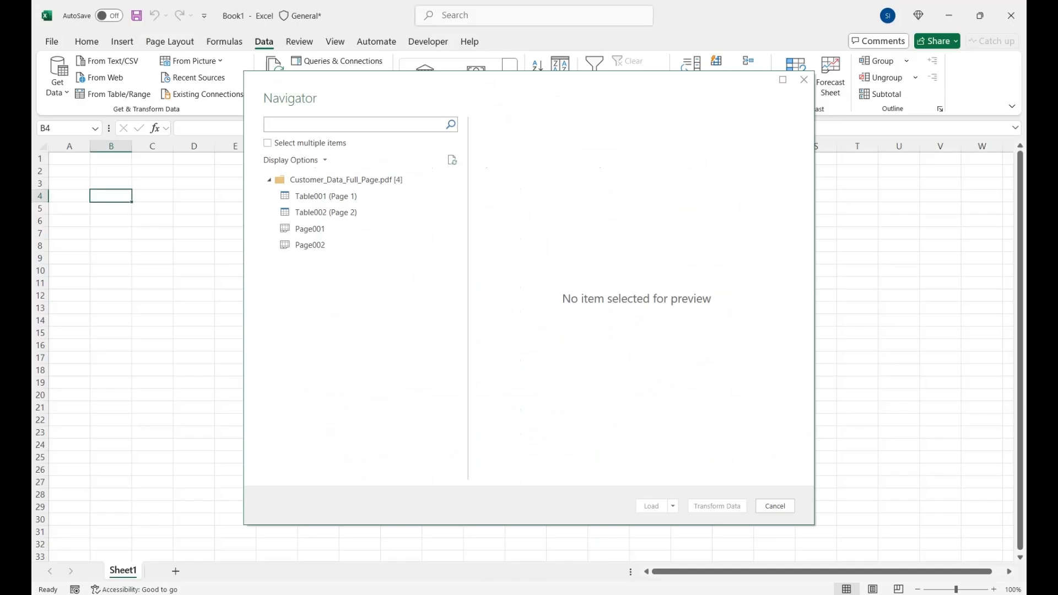
click(268, 144)
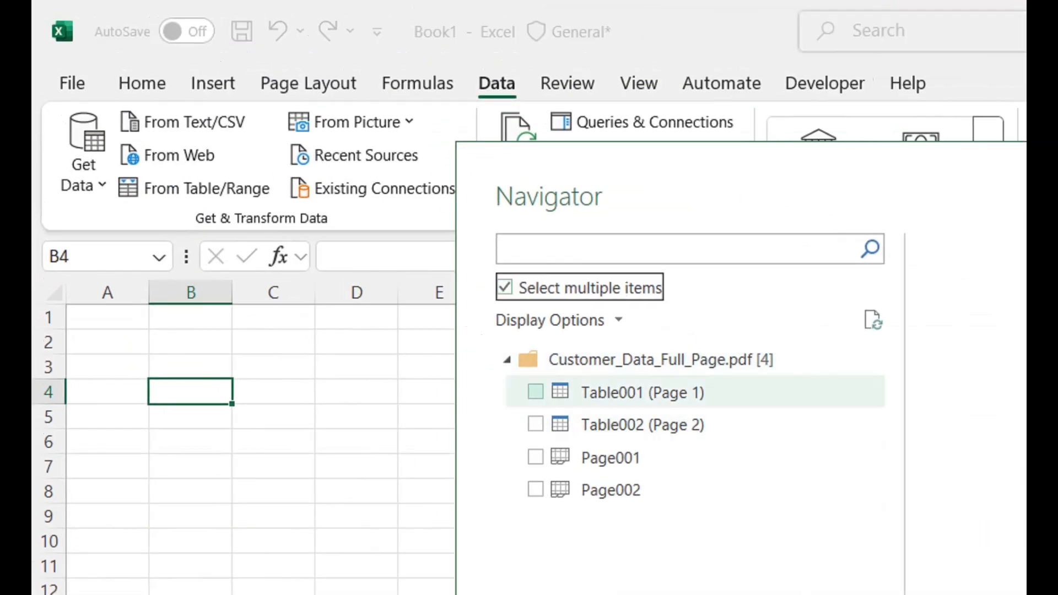
click(634, 393)
click(634, 425)
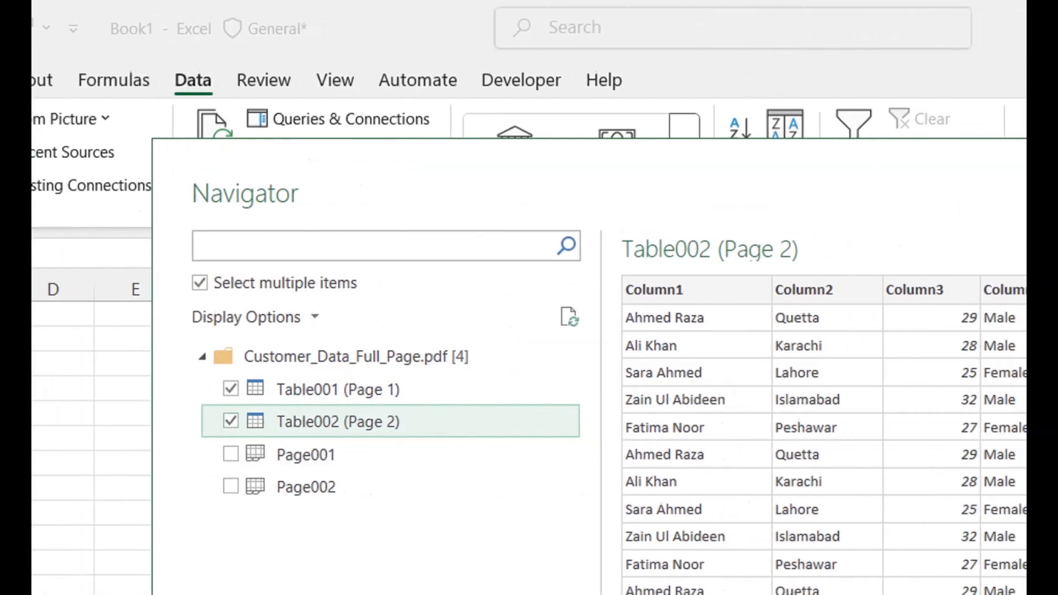
click(338, 389)
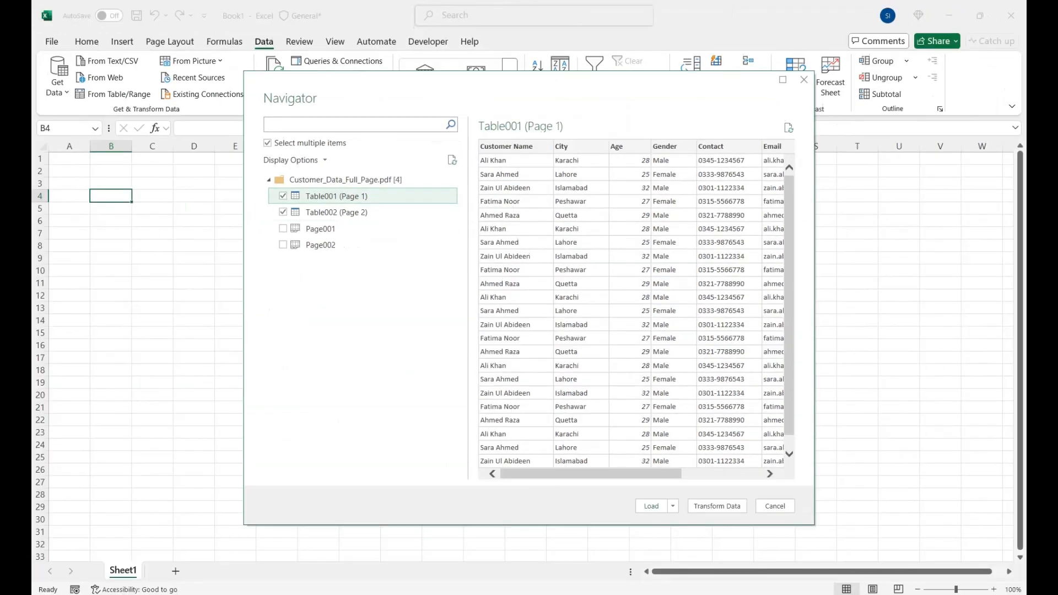
click(717, 506)
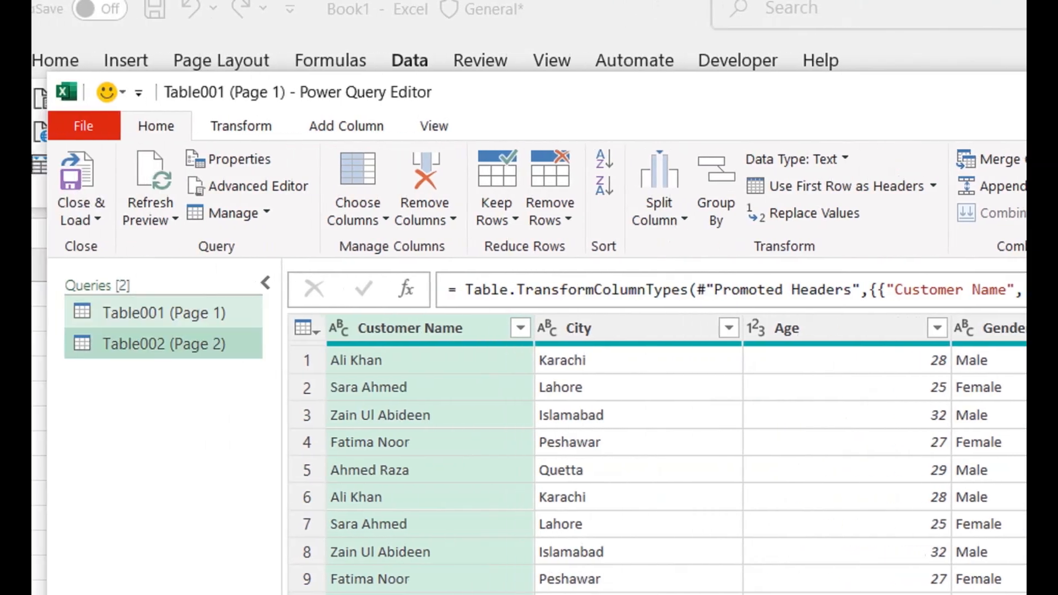
In Table002 (Page 2), rename the first four columns as Customer Name, City, Age and Gender.
click(160, 343)
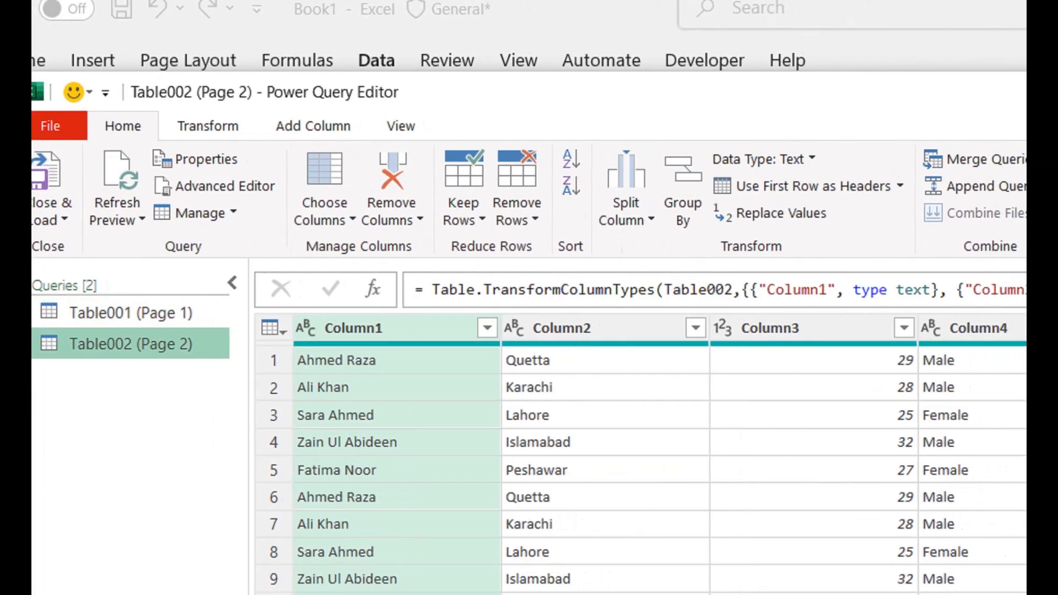
double_click(354, 329)
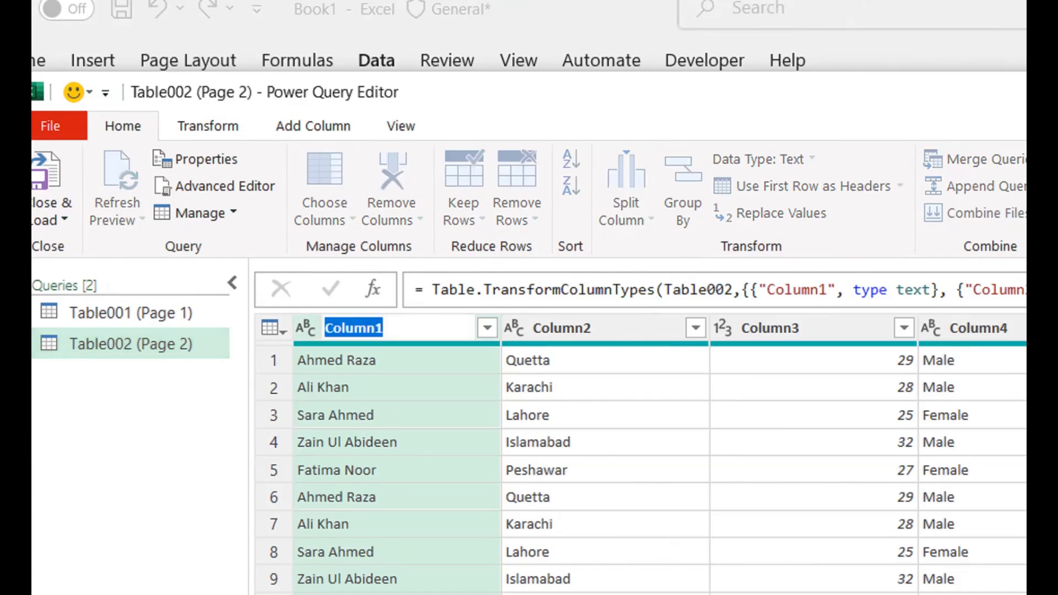
text(Cust)
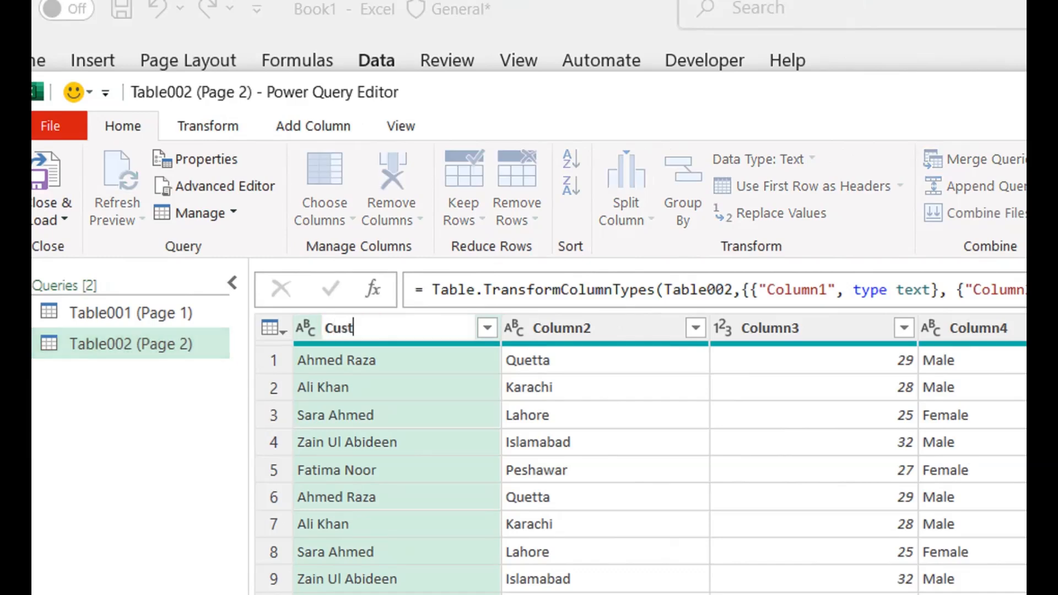
text(omer Name)
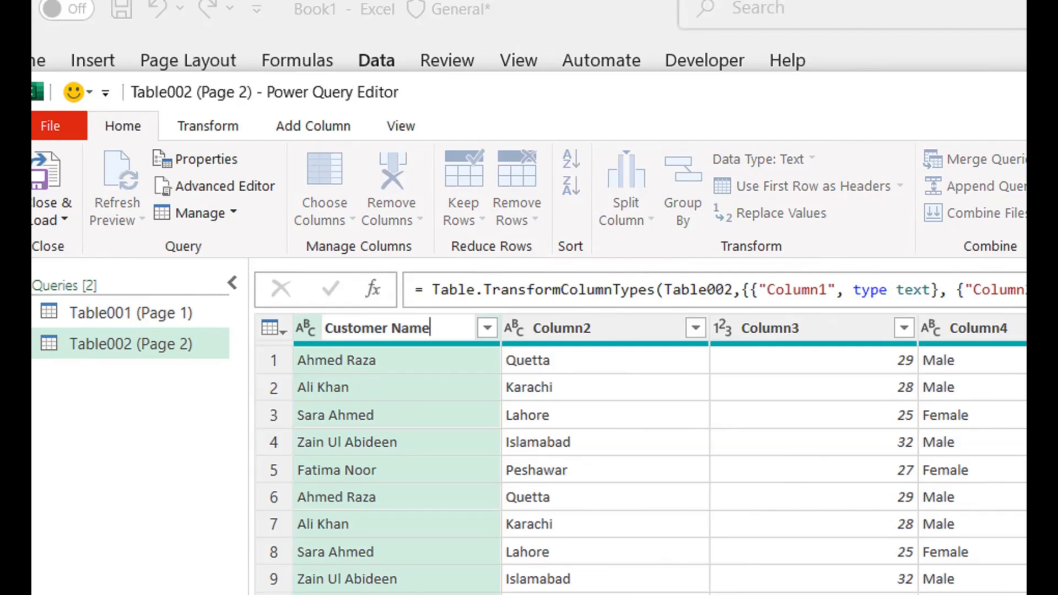
key(Tab)
text(City)
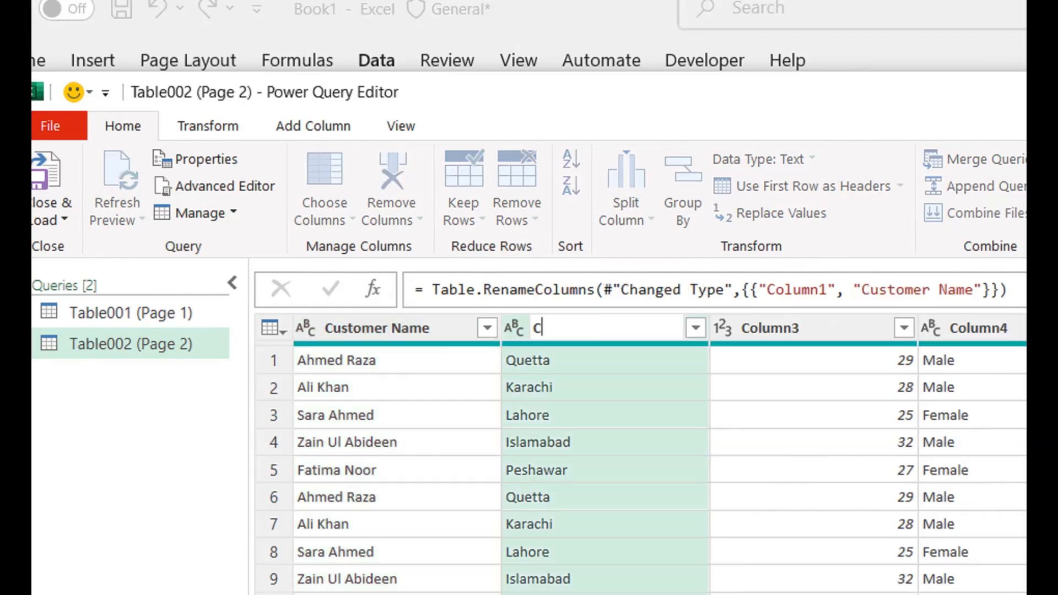
key(Tab)
text(Age)
key(Tab)
text(Gender)
key(Tab)
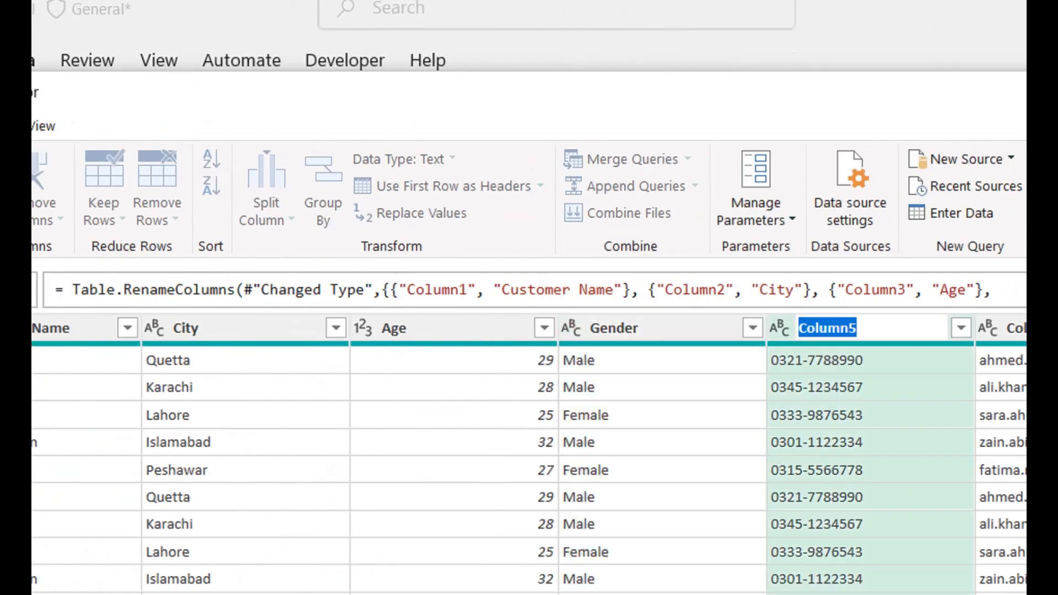
Rename the remaining columns Column5, Column6 and Column7 of Table002 (Page 2) as Contact, Email and Total Pu.
text(Contact)
key(Tab)
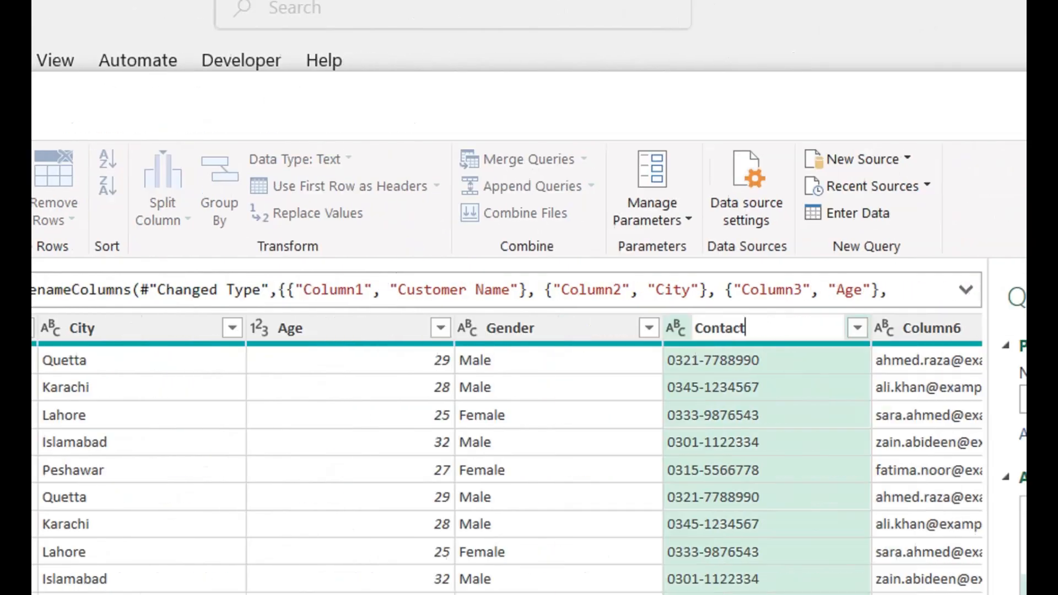
text(Email)
key(Return)
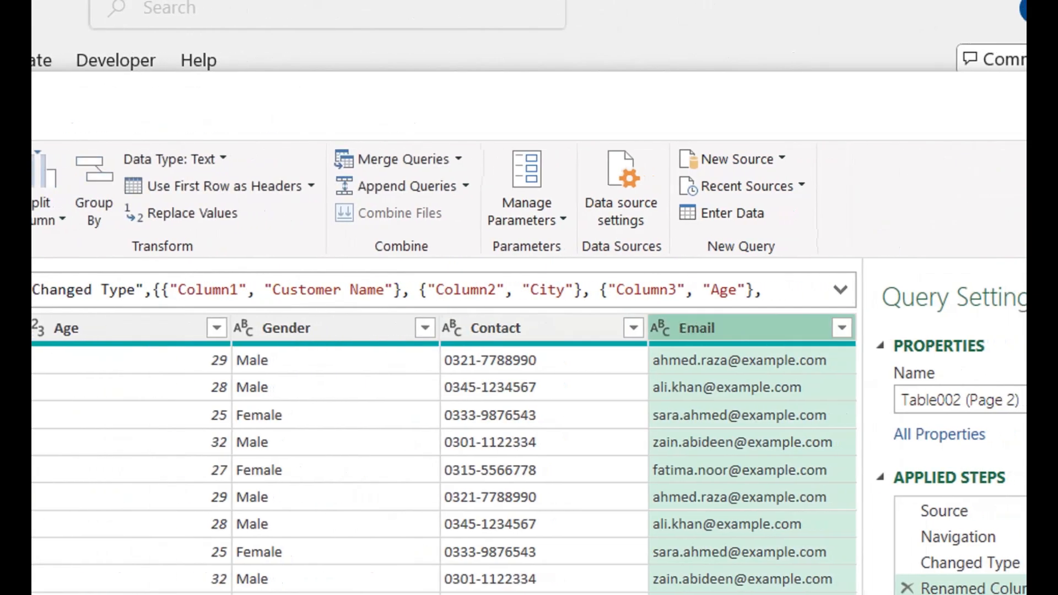
click(742, 470)
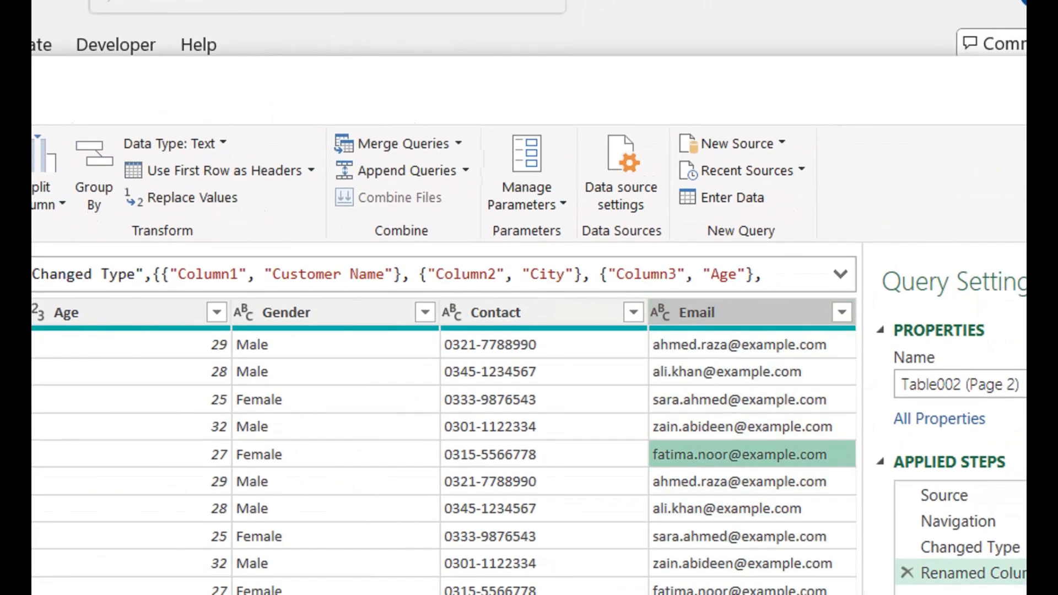
drag(551, 527, 720, 441)
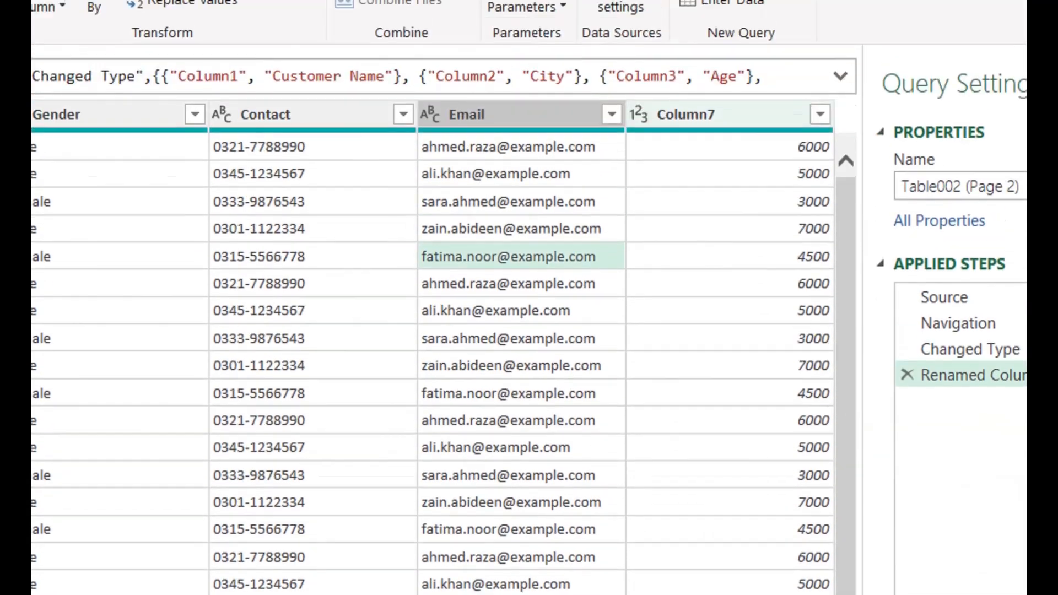
double_click(692, 111)
text(Total Pu)
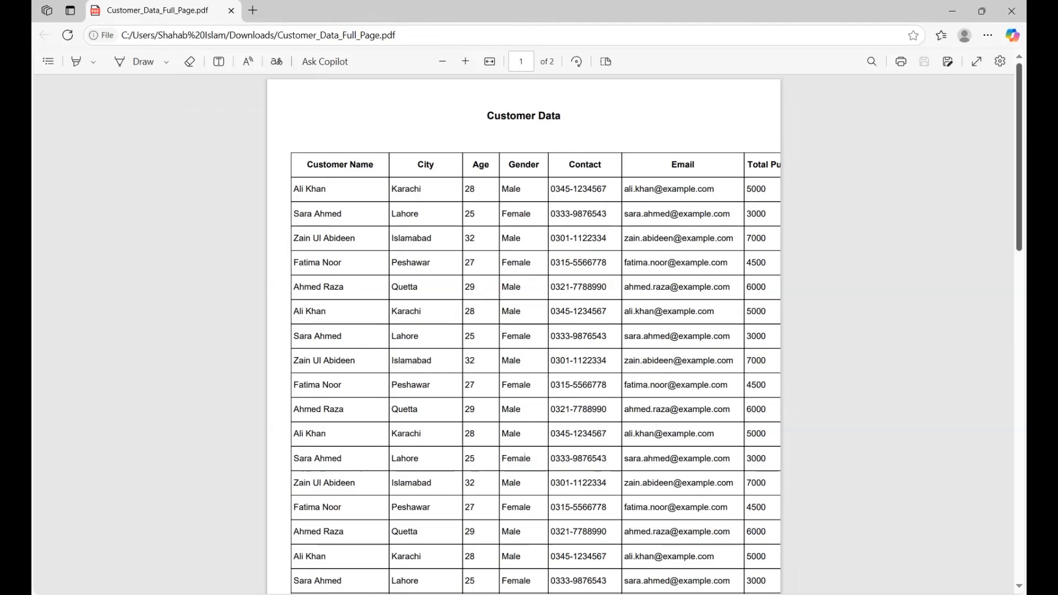
After rechecking the PDF's pages, append Table001 (Page 1) and Table002 (Page 2), in that order, as a new query.
scroll(523, 331, down, 5)
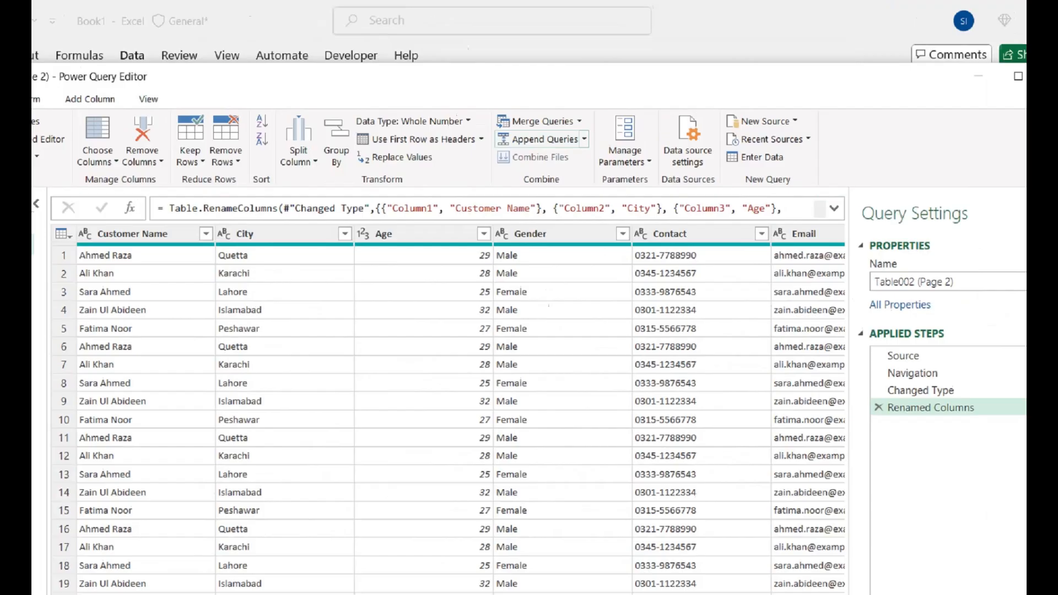
click(603, 104)
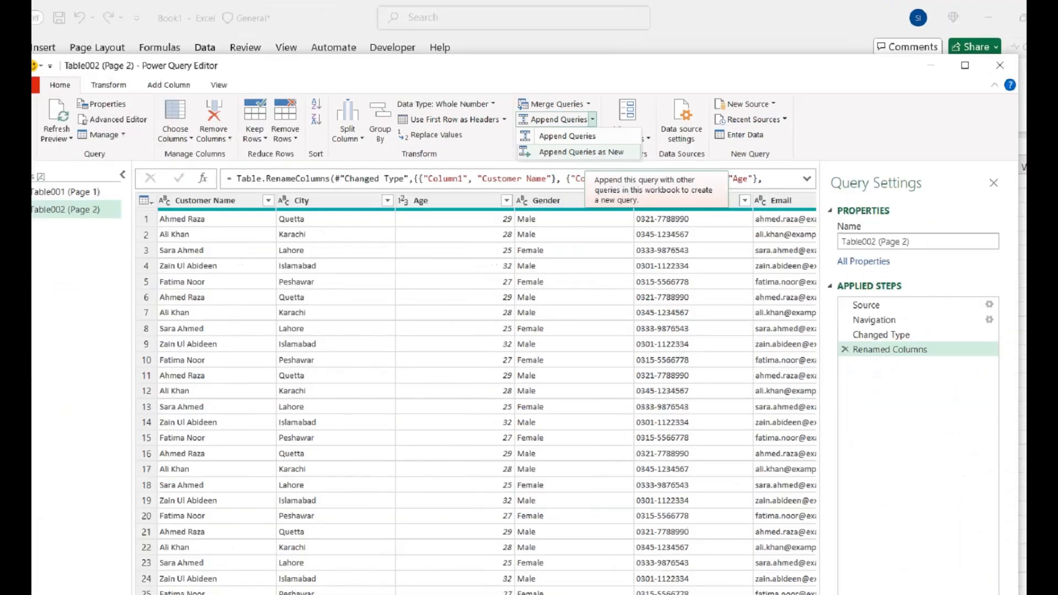
click(517, 267)
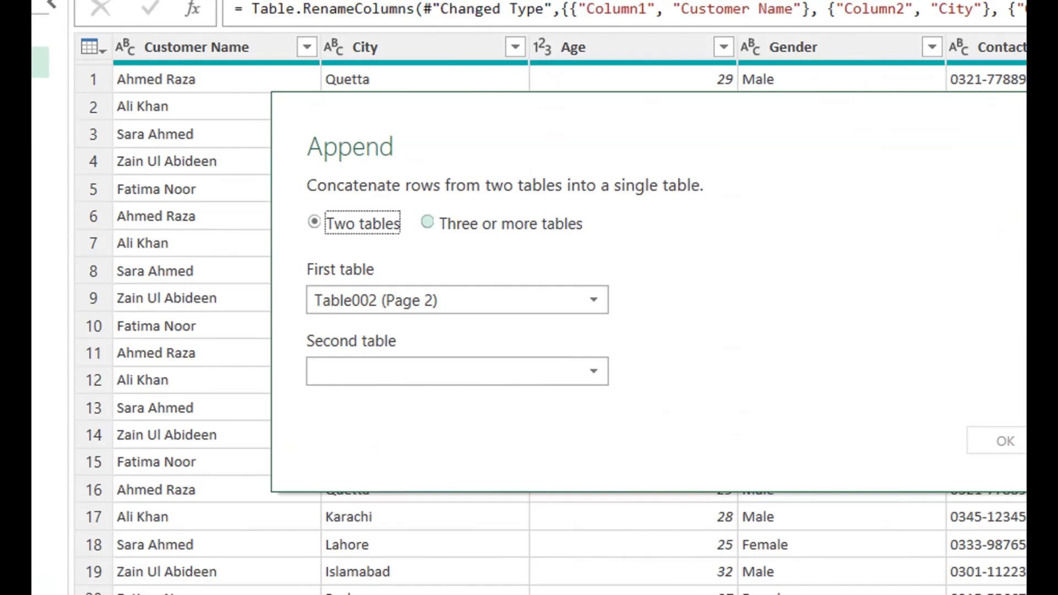
click(458, 300)
click(457, 326)
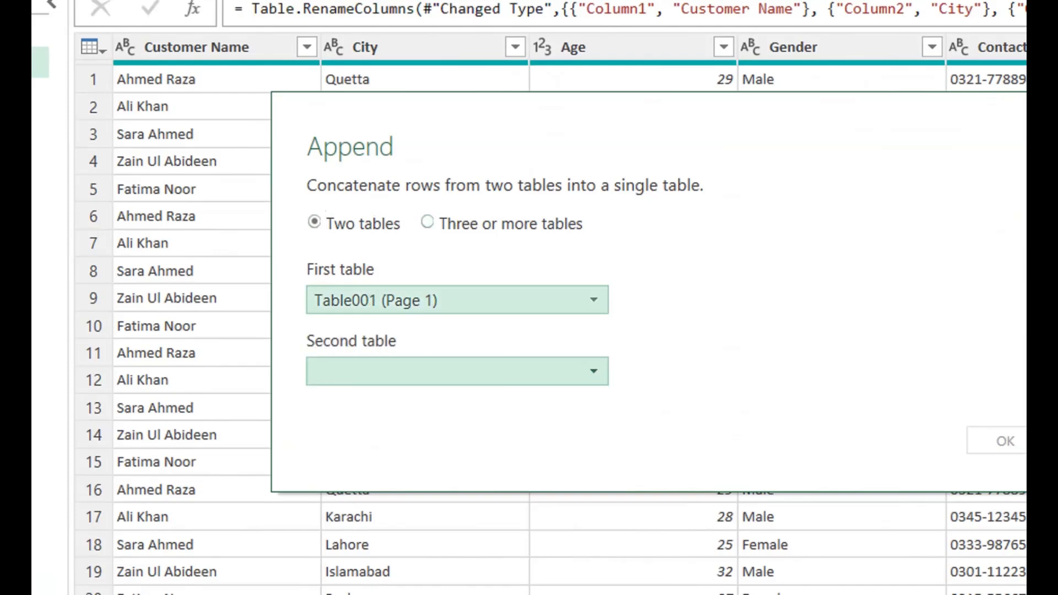
click(457, 372)
click(375, 424)
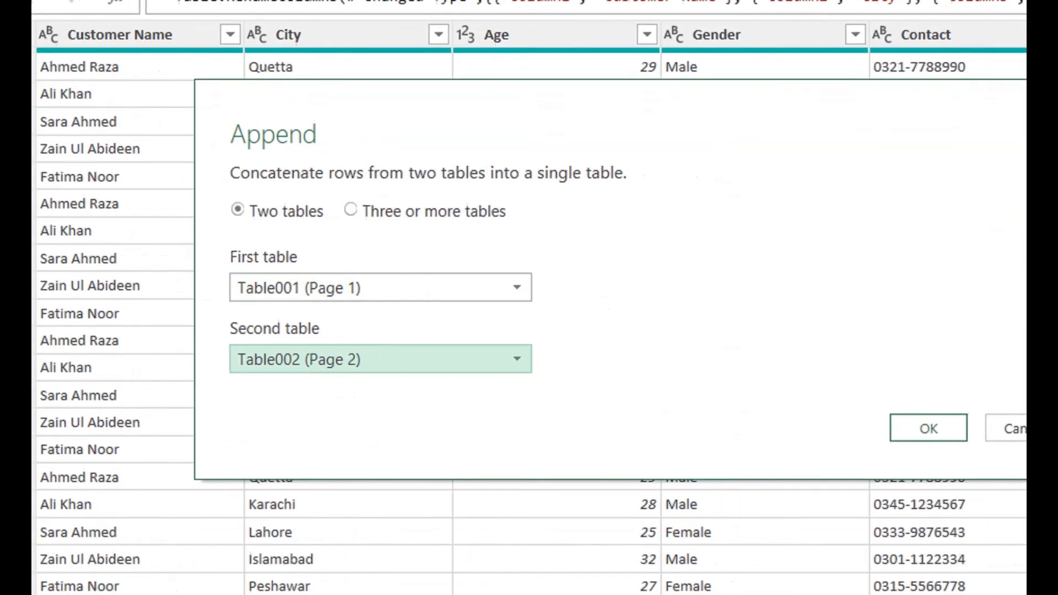
click(1006, 441)
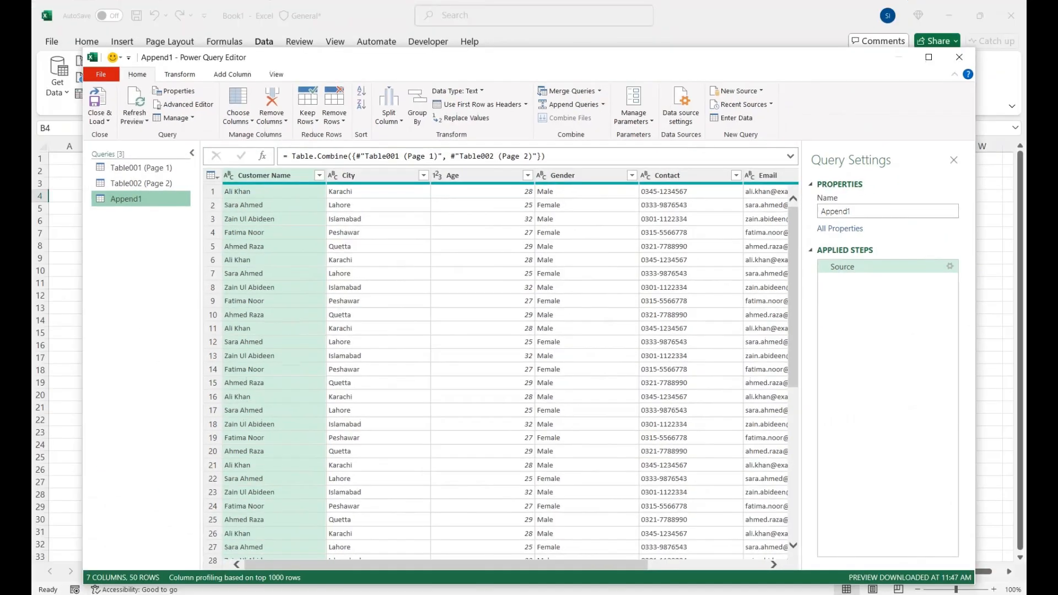
Look through the appended rows, close and load all queries into the workbook, and review the loaded Append1 table.
scroll(509, 434, down, 8)
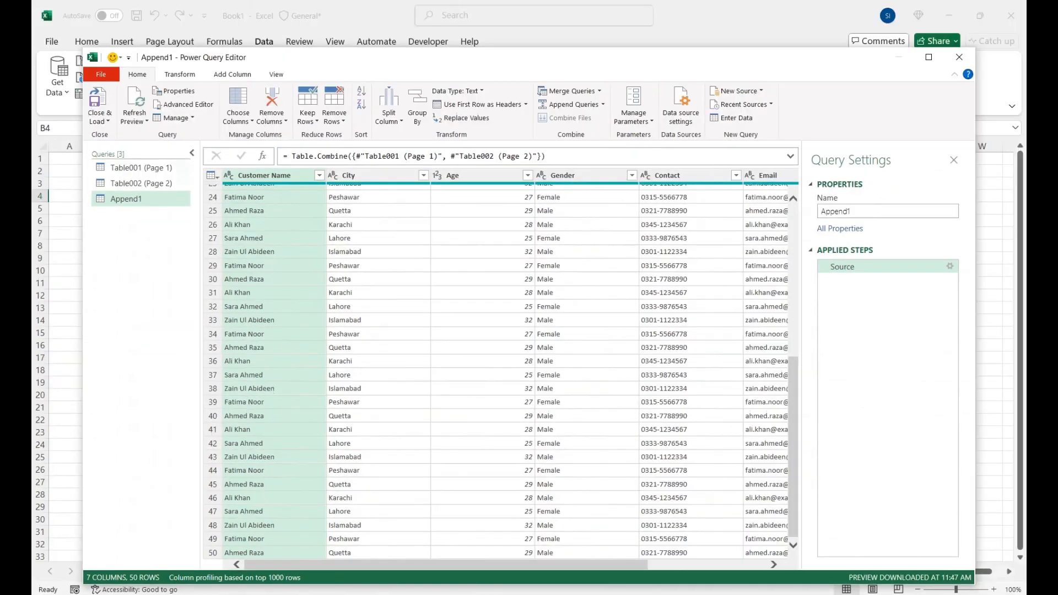
click(100, 117)
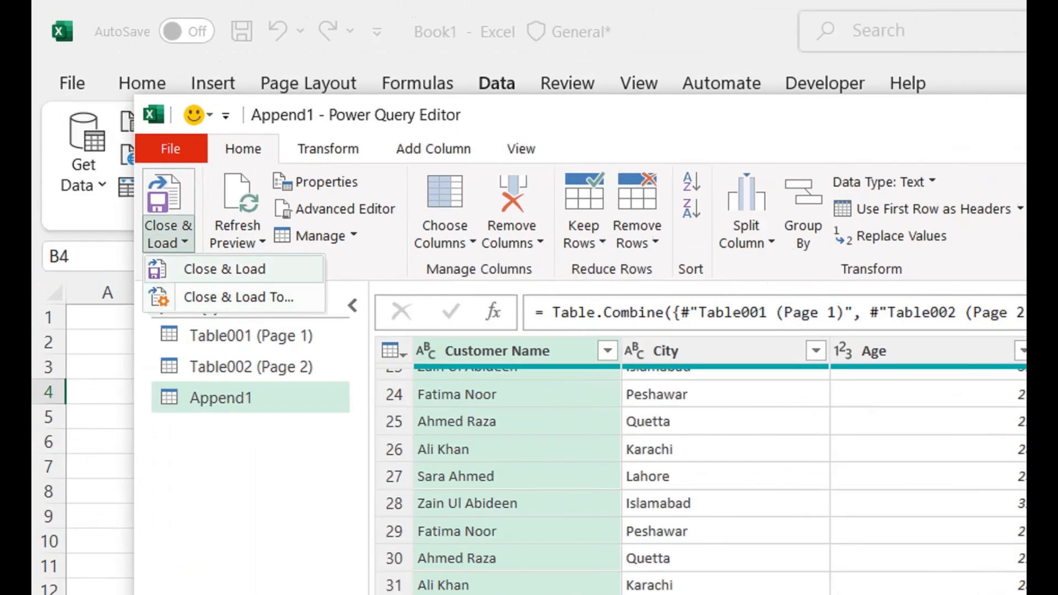
click(224, 270)
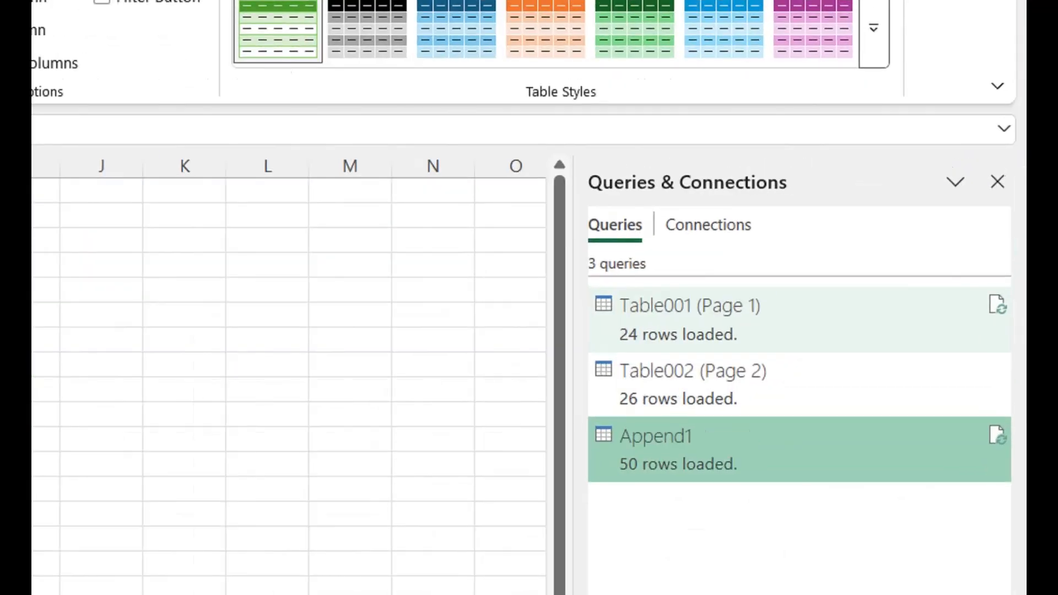
mouse_move(860, 254)
mouse_move(799, 449)
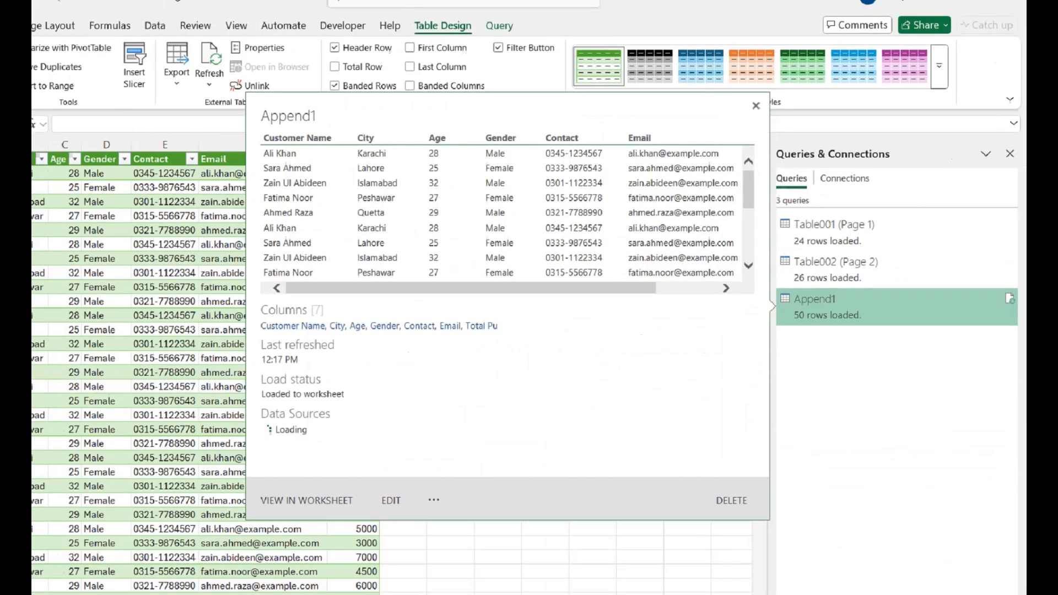
click(221, 233)
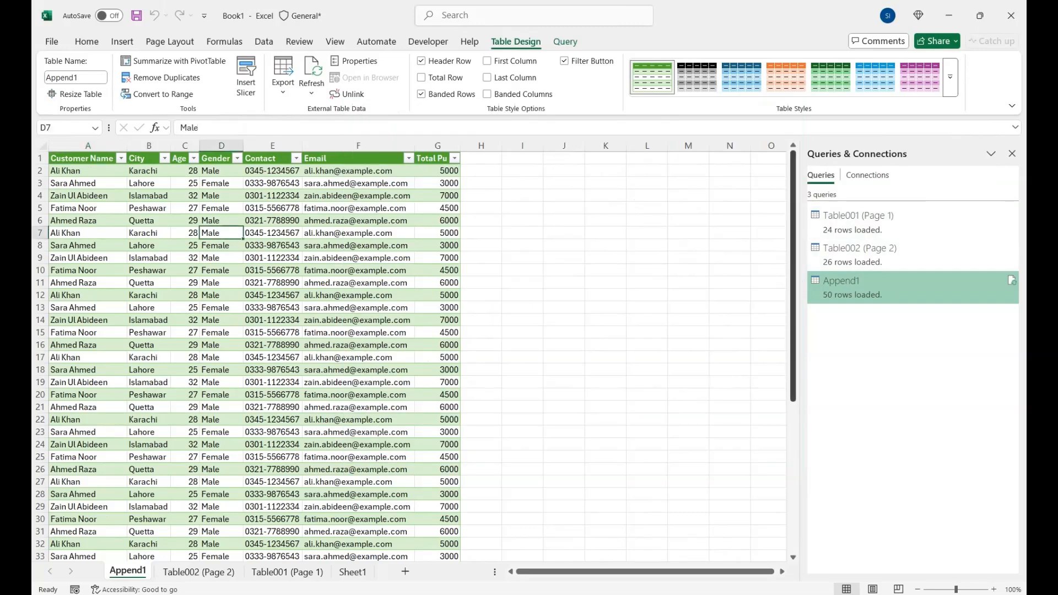
drag(793, 177, 794, 328)
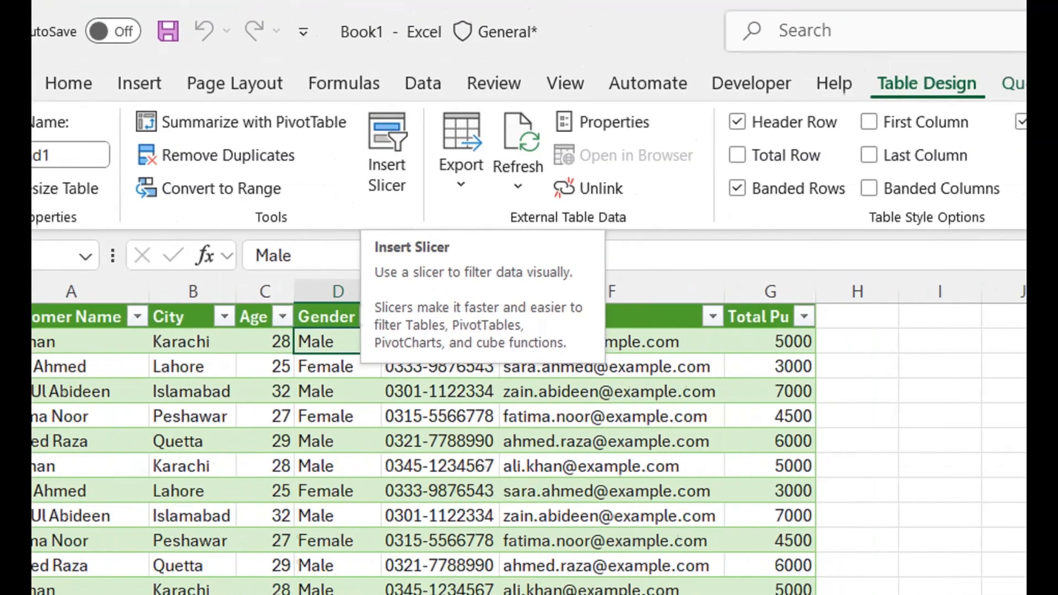
Insert a slicer for the City field beside the Append1 table and widen it to about 6.37".
click(387, 176)
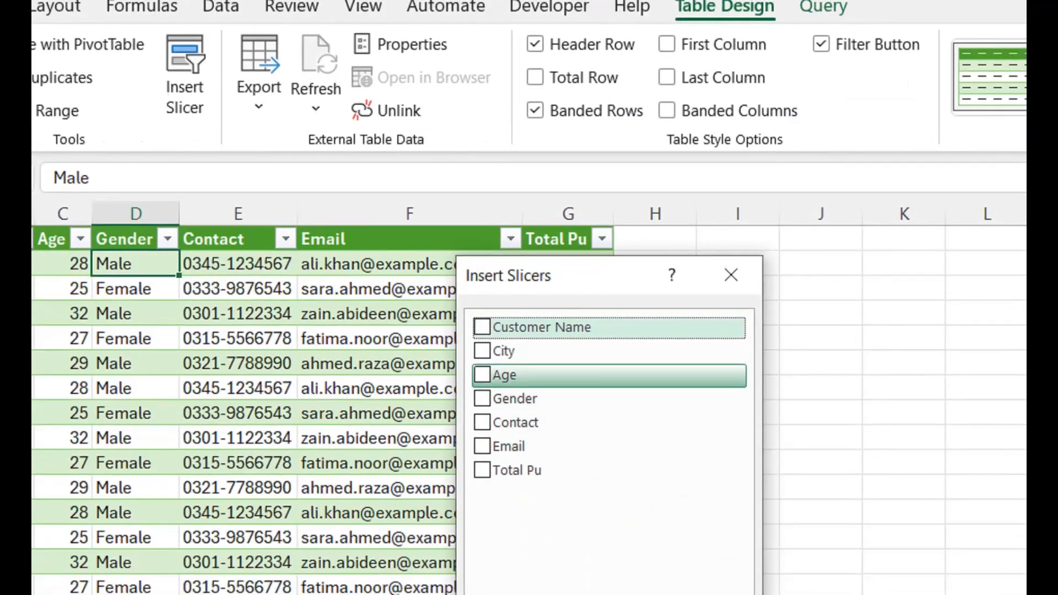
click(483, 351)
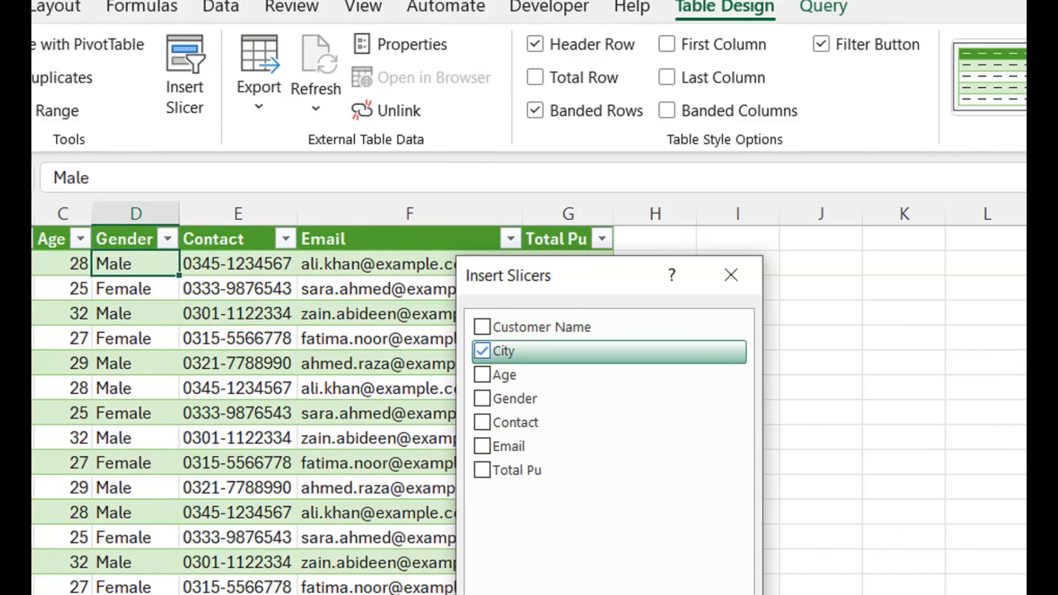
click(607, 560)
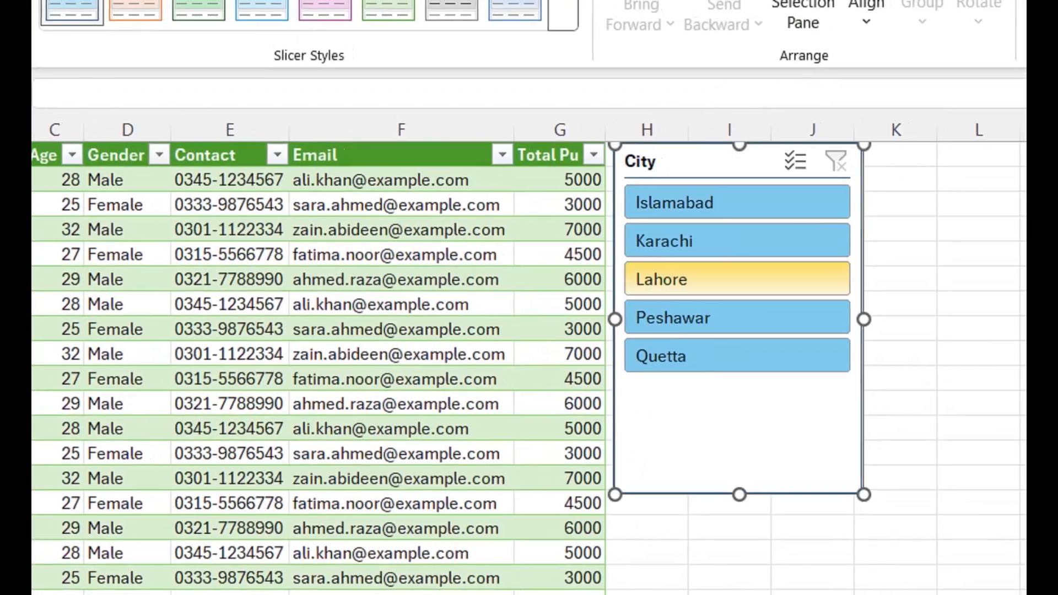
drag(864, 319, 818, 319)
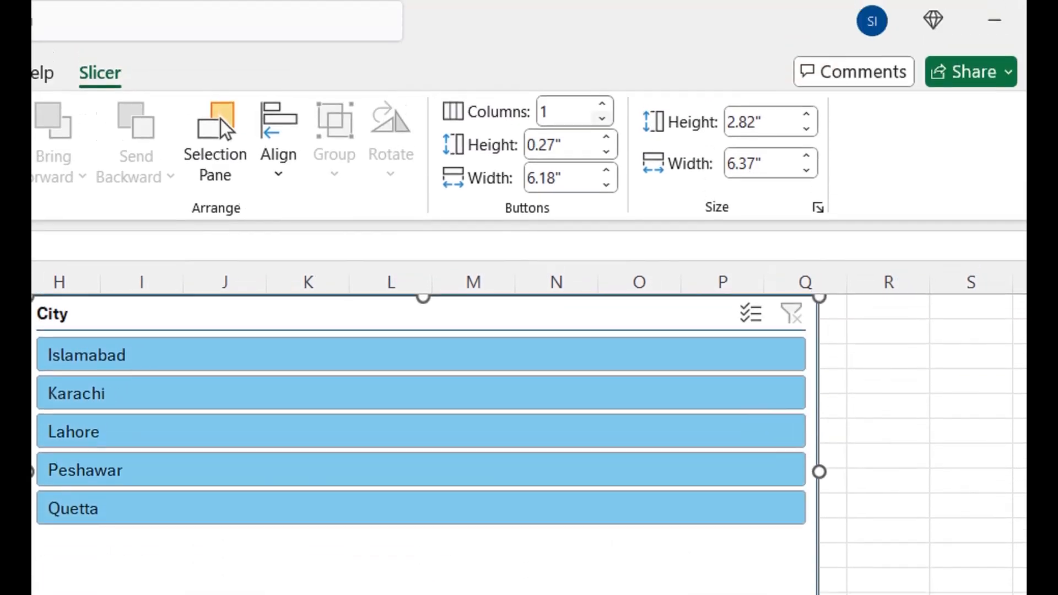
Arrange the City slicer in 5 columns with 0.6" high buttons and reduce the slicer's height to about 1.07".
click(602, 114)
click(603, 114)
click(602, 114)
click(602, 114)
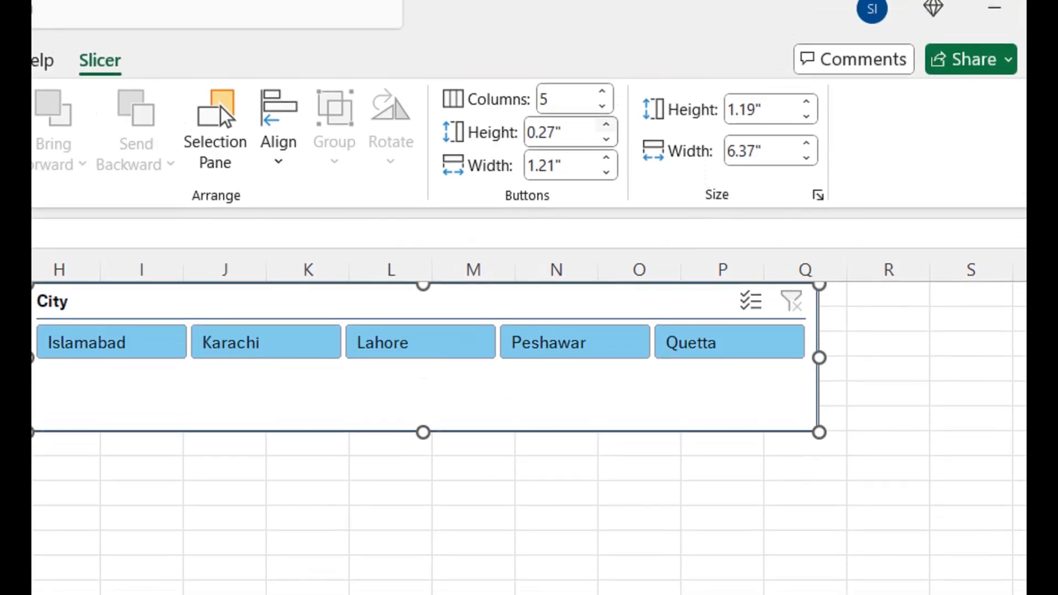
click(607, 144)
click(606, 144)
click(607, 144)
click(607, 144)
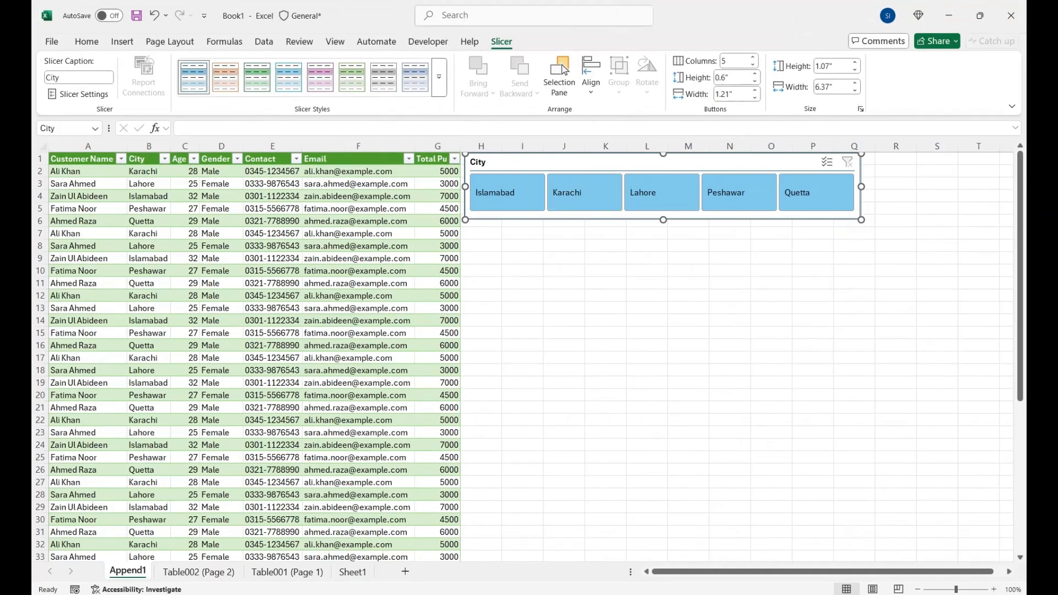
Insert a tall row above the table, fit the City slicer into it across the table's width, and heighten the header row.
right_click(41, 158)
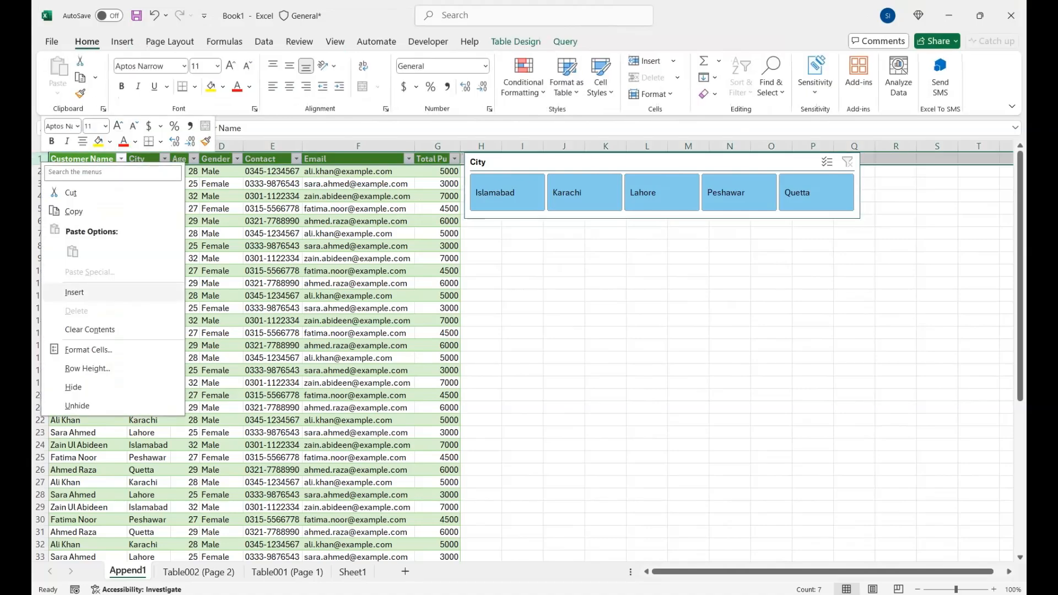
click(72, 293)
drag(40, 165, 40, 217)
drag(524, 162, 108, 161)
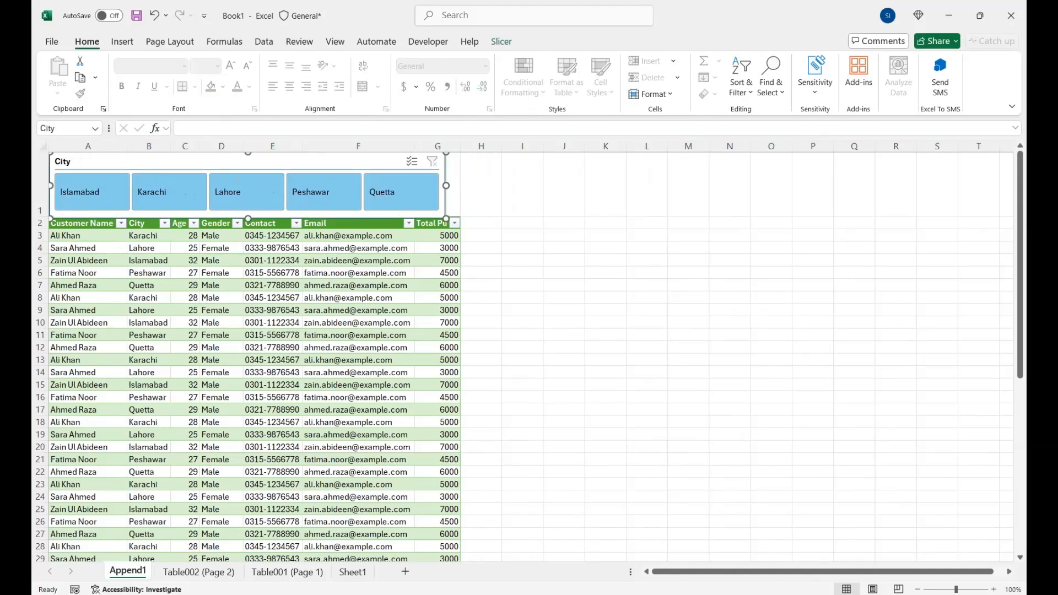
drag(447, 186, 460, 185)
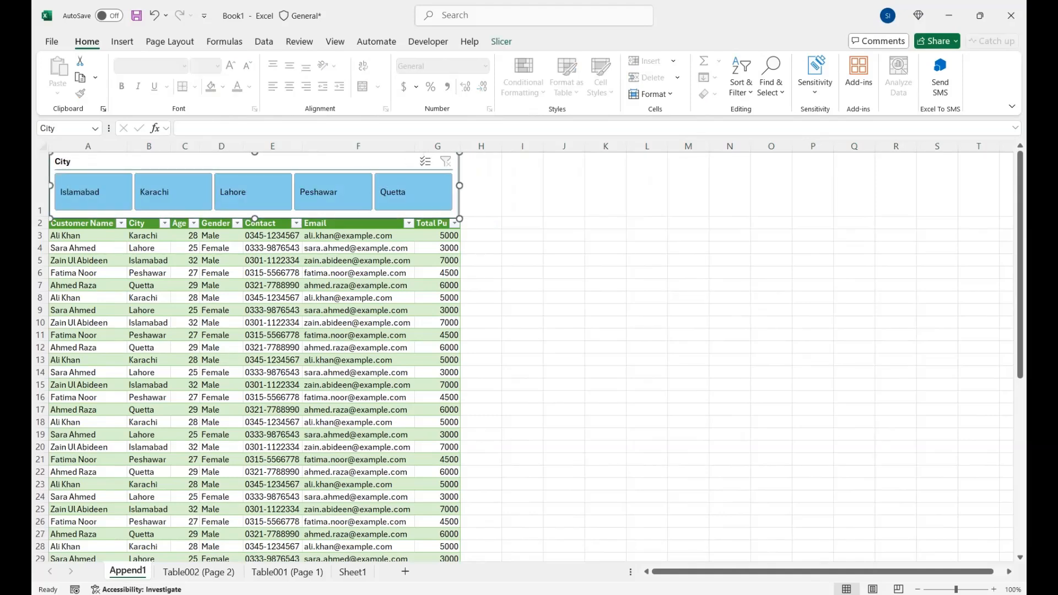
drag(39, 217, 39, 230)
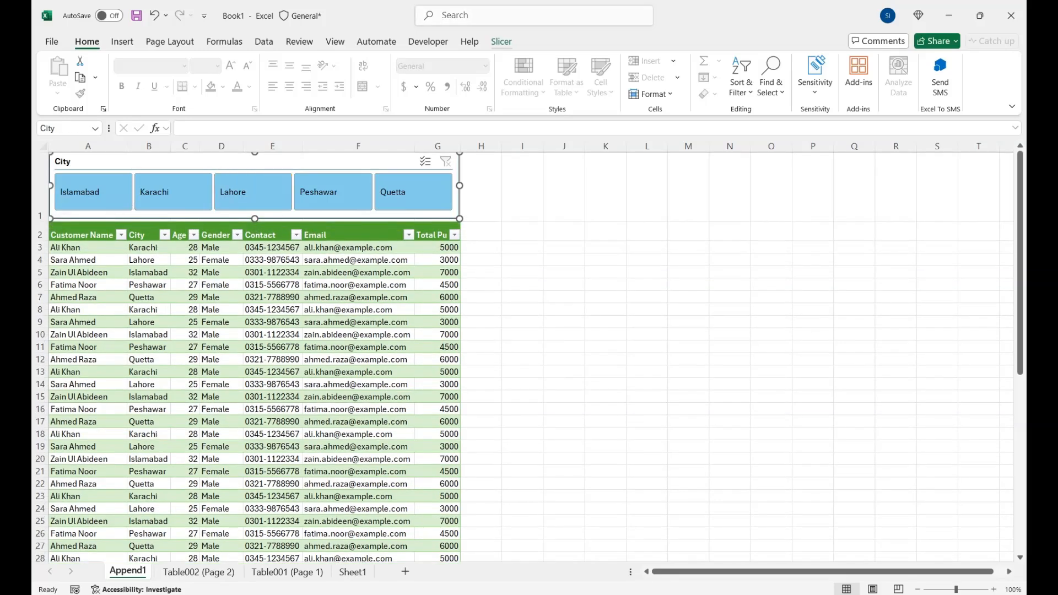
Apply a green slicer style to the City slicer and filter the table by Quetta and Peshawar in turn.
click(502, 41)
click(523, 284)
click(414, 192)
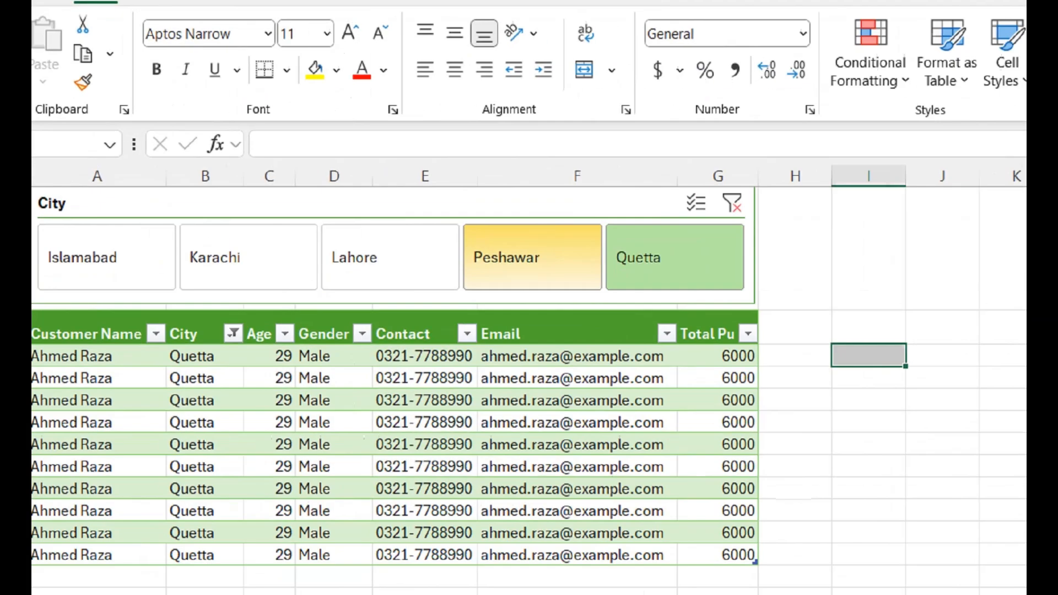
click(334, 192)
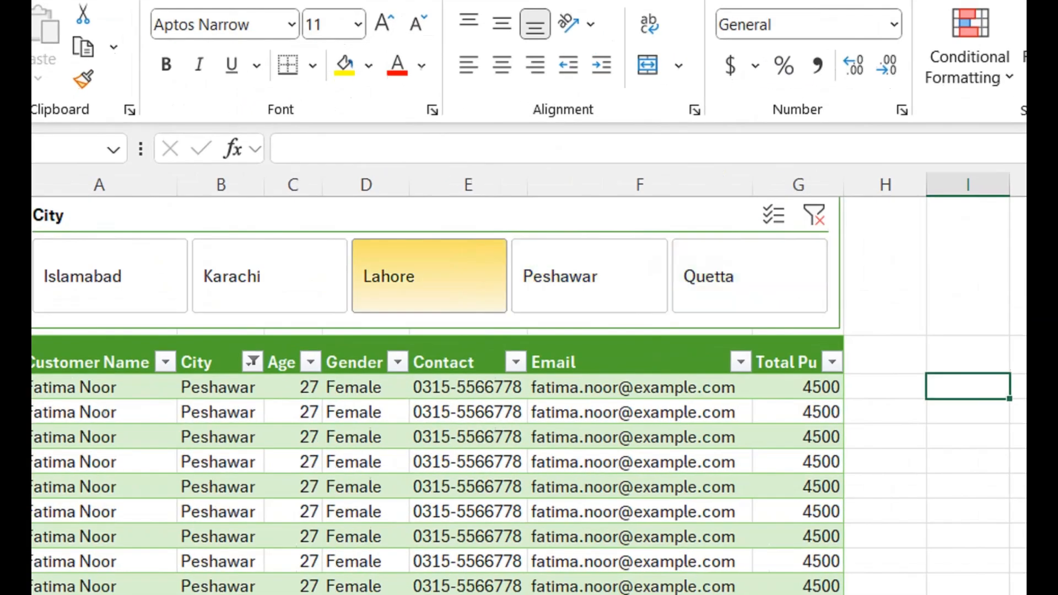
Filter the table by Karachi with the City slicer and clear the slicer's filter.
click(154, 192)
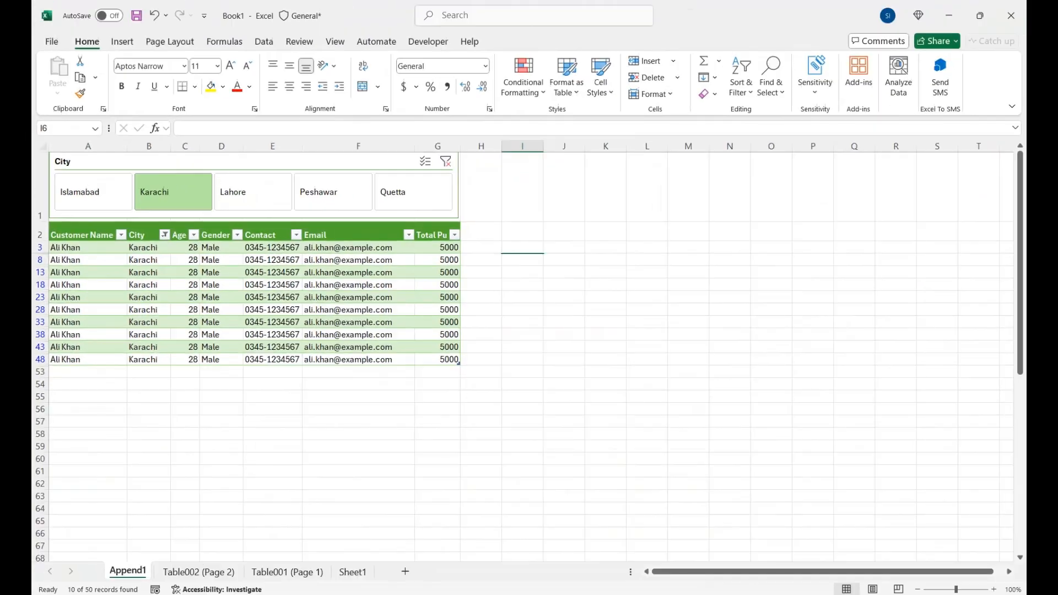
click(843, 215)
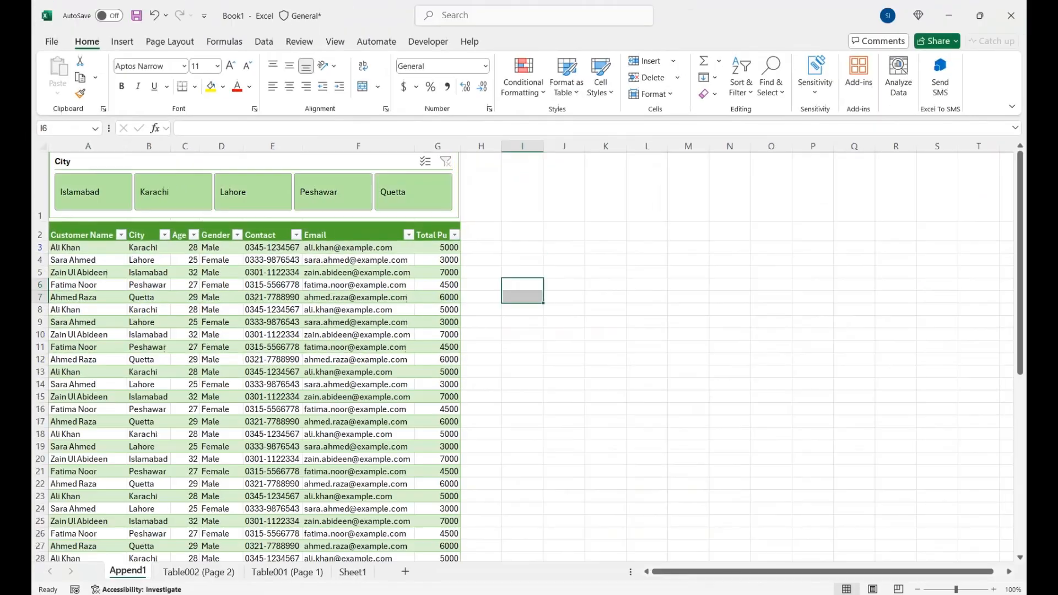
Enter the headings MALE in I1 and FEMALE in J1 and centre both horizontally and vertically.
click(564, 187)
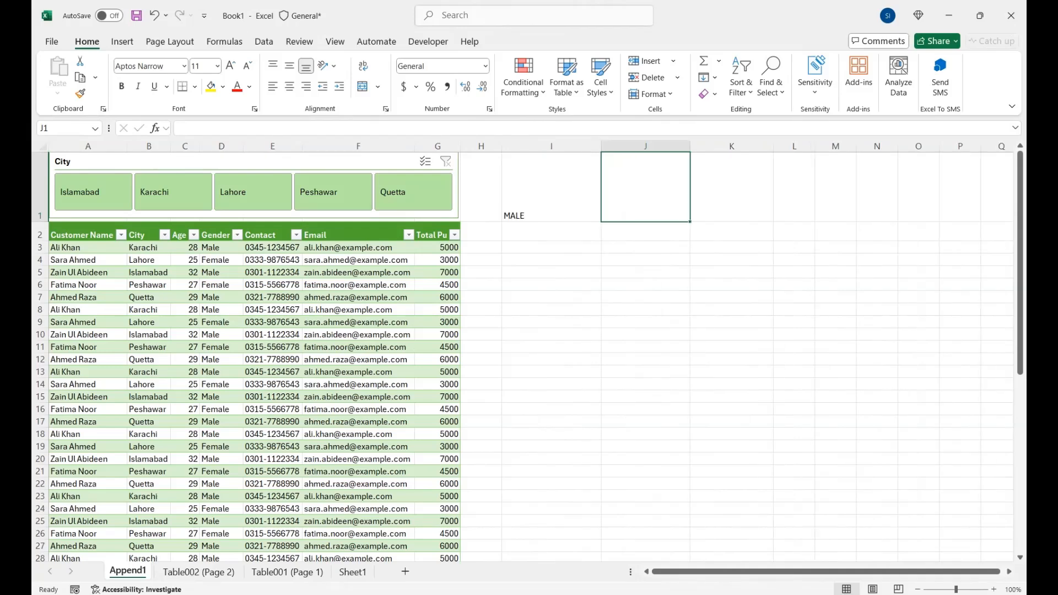
text(FEMALE)
key(Left)
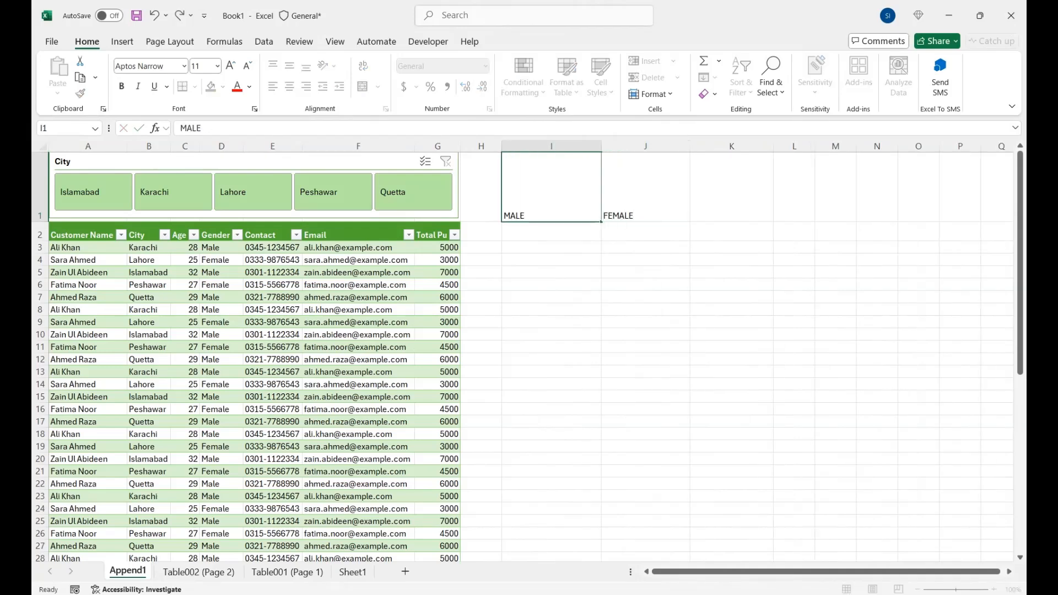
drag(551, 187, 646, 188)
click(289, 86)
click(290, 66)
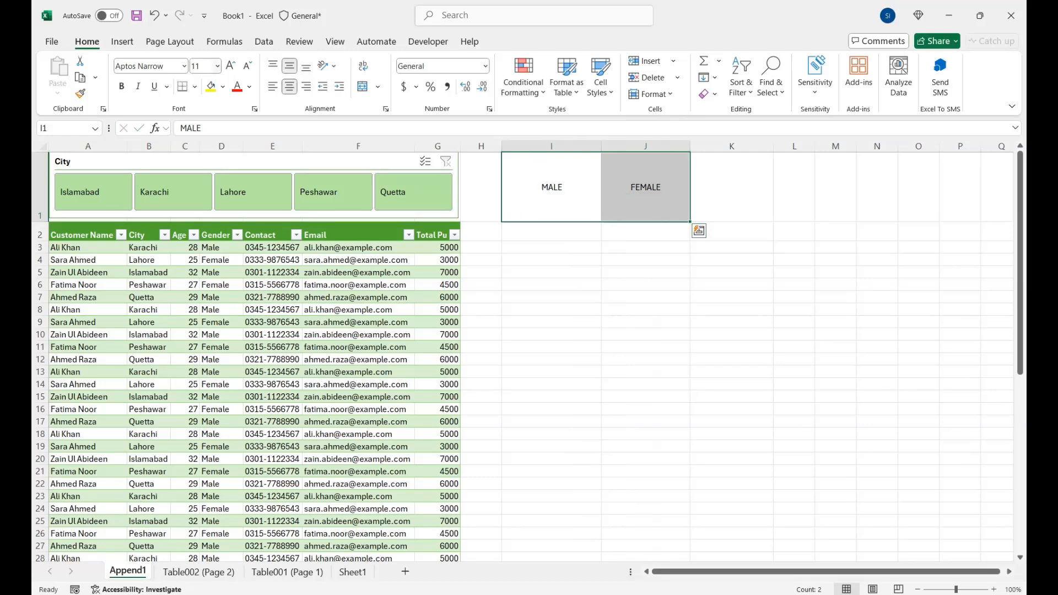
Enlarge the MALE and FEMALE headings to 28 pt and make them bold.
double_click(230, 65)
click(230, 66)
click(230, 65)
click(231, 65)
click(231, 66)
click(230, 65)
click(231, 66)
click(230, 65)
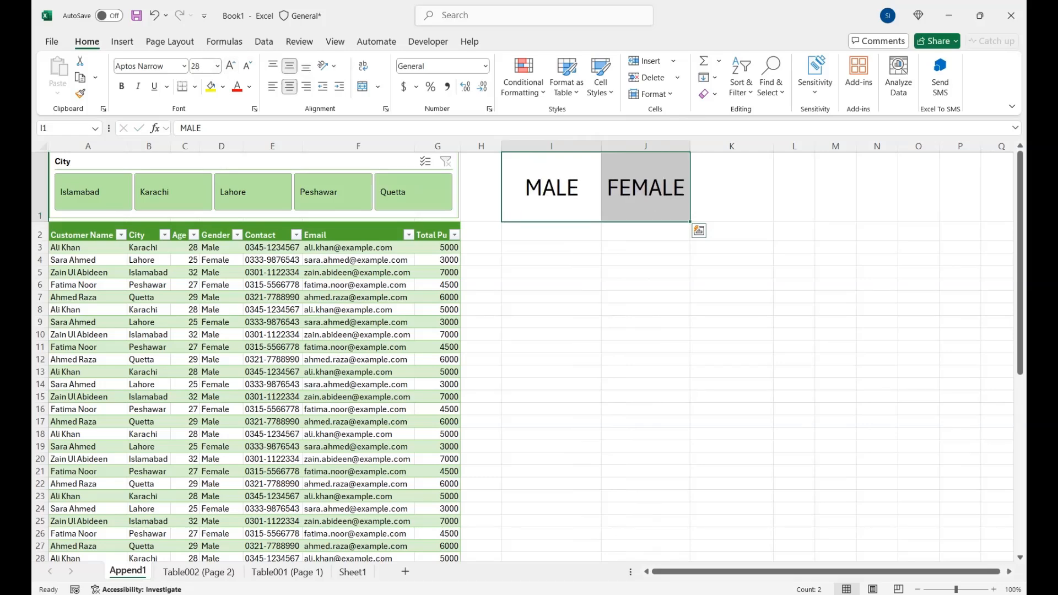
click(121, 86)
Give the MALE and FEMALE headings a dark blue fill with white text and widen column J.
click(222, 87)
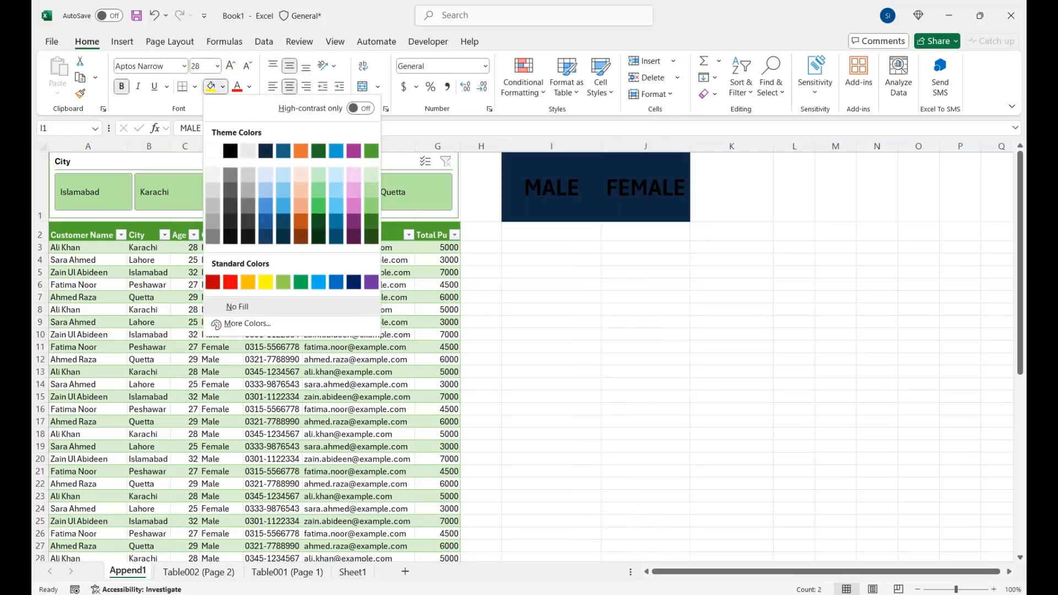
click(265, 151)
click(249, 87)
click(238, 169)
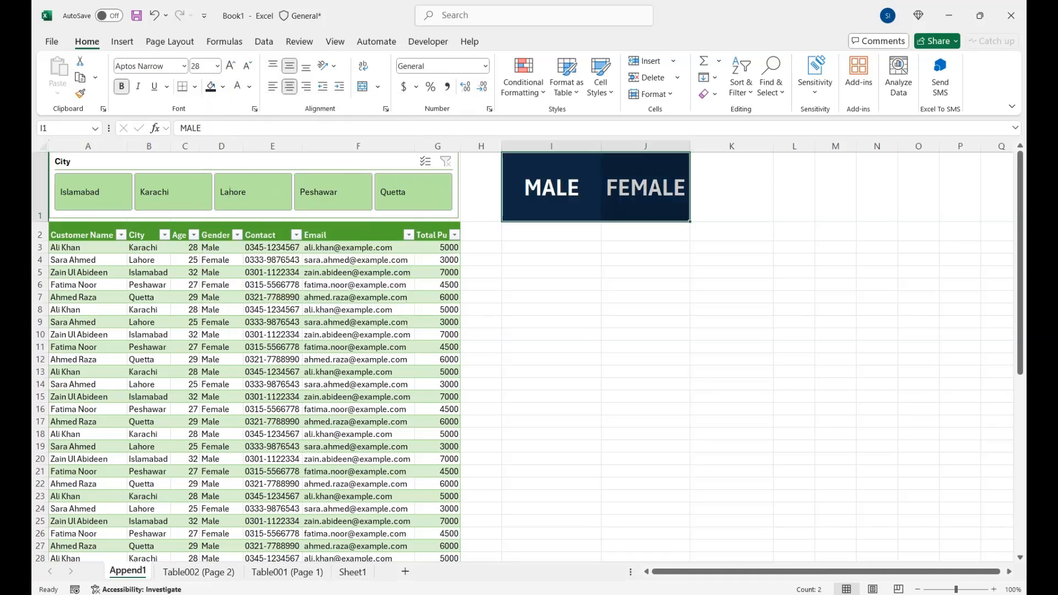
drag(691, 146, 714, 146)
Enter =COUNTIF(Append1[Gender],I1) in I2 to count the male customers.
click(551, 232)
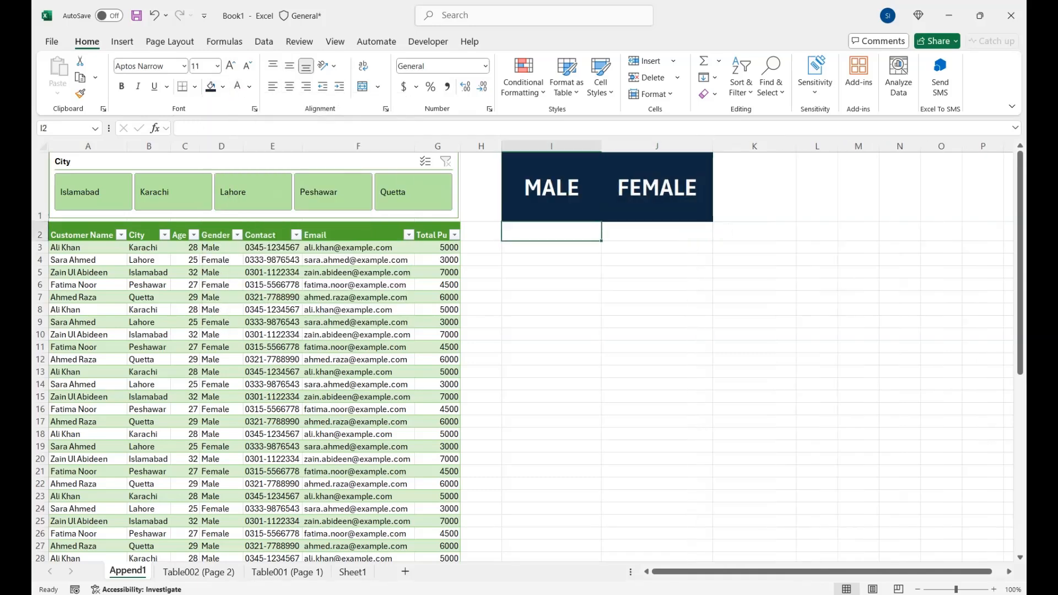
text(=COUNTUIF)
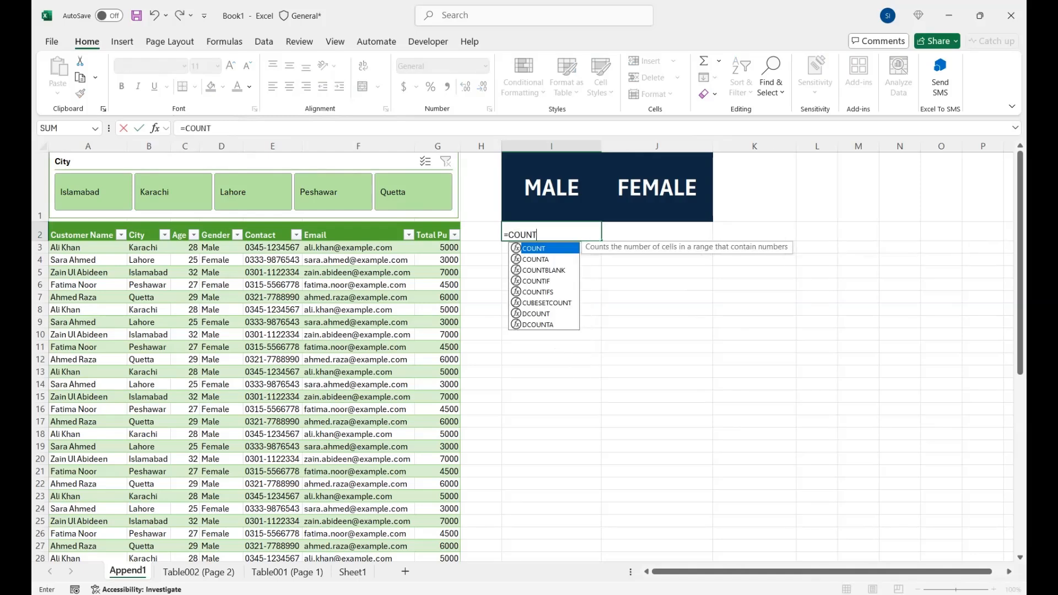
key(BackSpace)
key(BackSpace)
key(BackSpace)
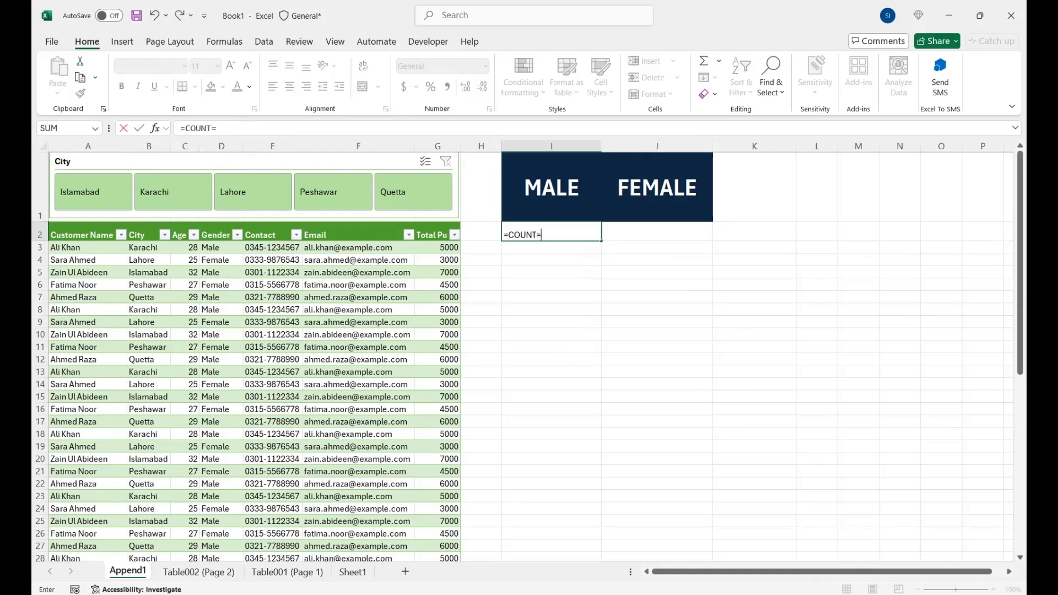
text(IF()
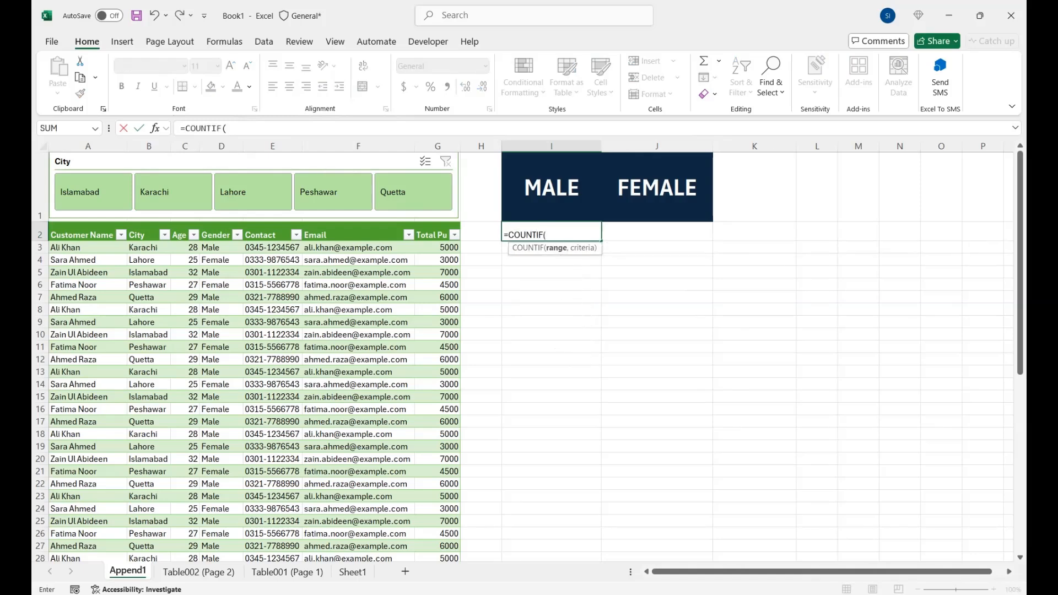
click(222, 248)
key(ctrl+shift+Down)
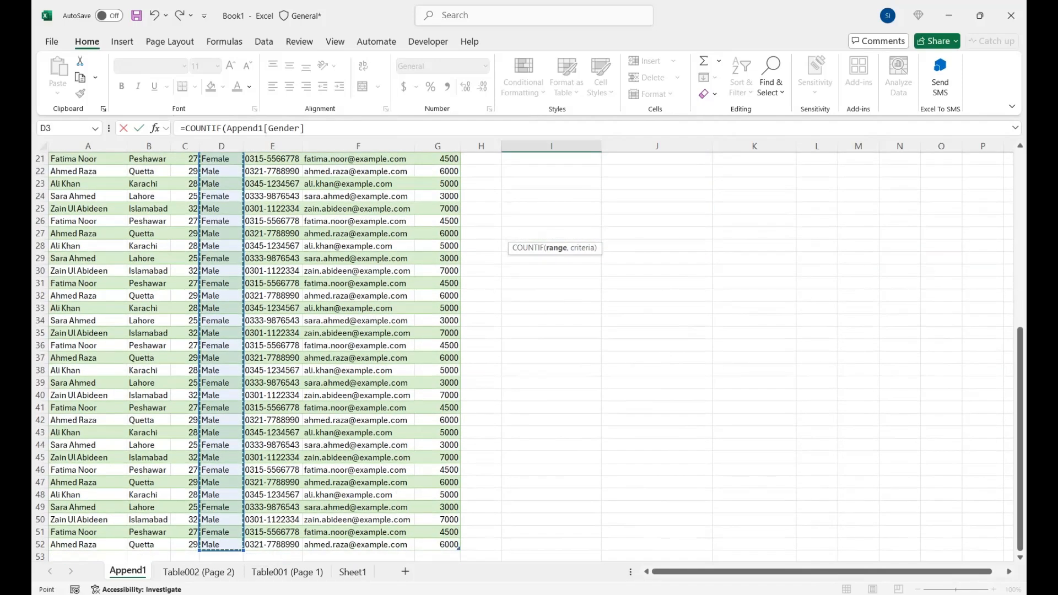
text(,)
drag(1021, 490, 1020, 311)
click(551, 188)
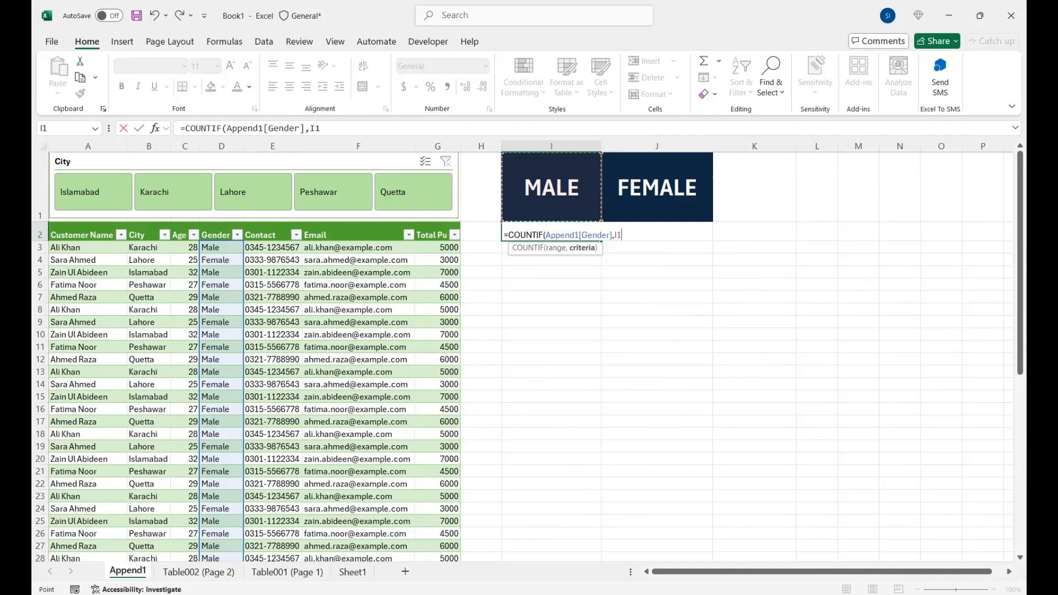
text())
key(Return)
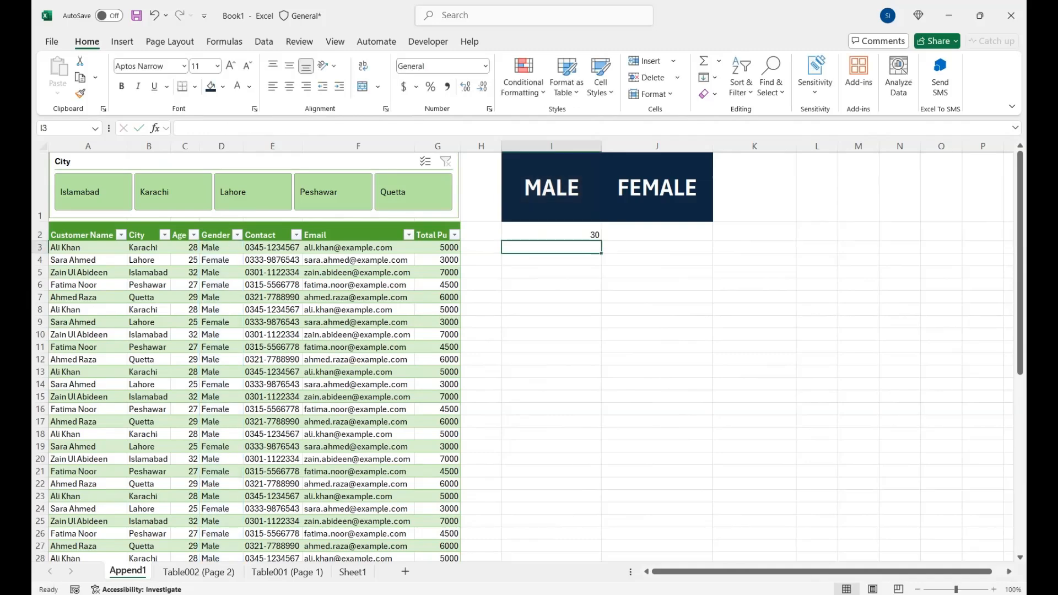
Fill the count formula from I2 into J2 and correct its range so it reads =COUNTIF(Append1[Gender],J1).
click(552, 234)
drag(602, 241, 646, 236)
double_click(660, 234)
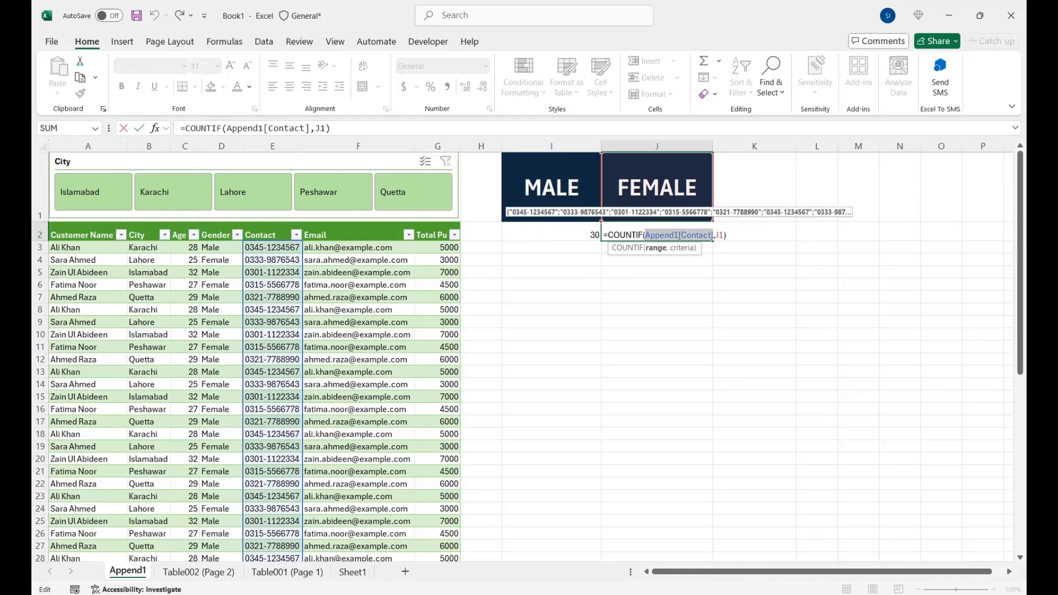
click(212, 248)
key(ctrl+shift+Down)
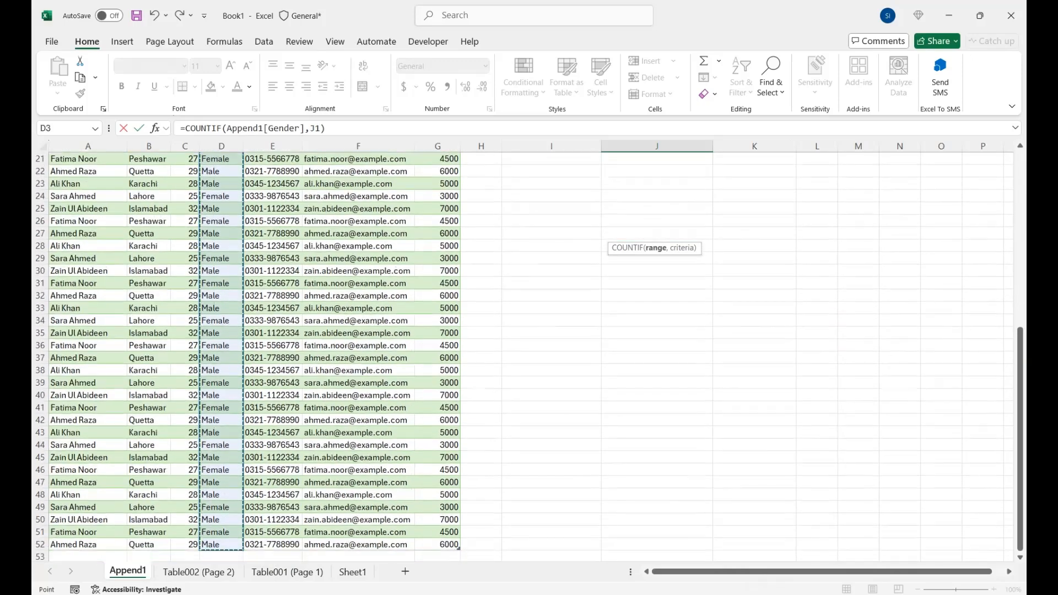
key(Return)
Centre the counts in I2 and J2 horizontally and vertically.
drag(238, 242, 251, 238)
scroll(248, 239, up, 1)
drag(551, 322, 551, 260)
drag(551, 235, 656, 235)
click(289, 87)
click(289, 66)
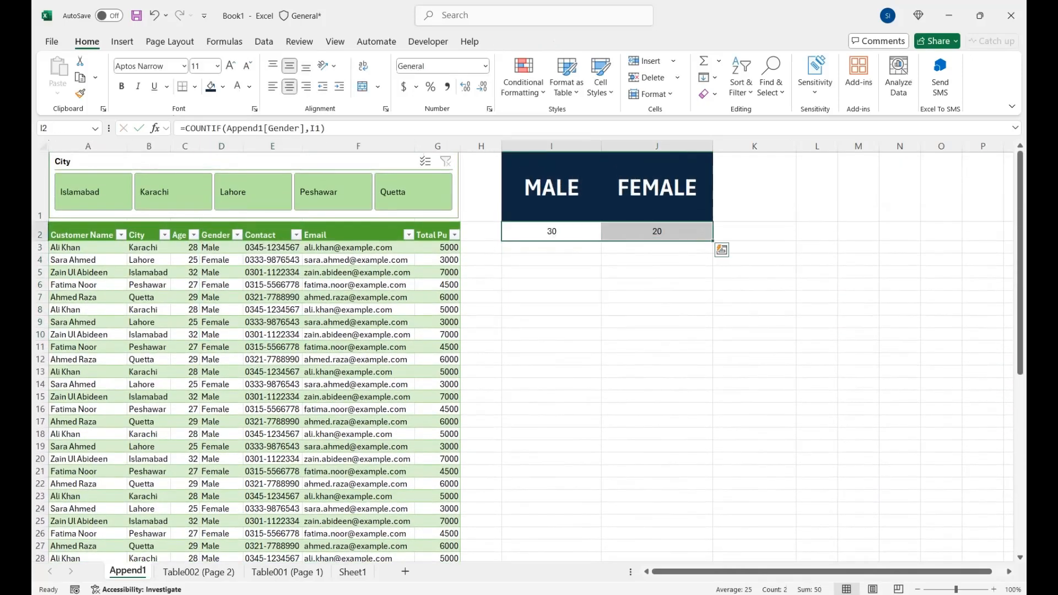
Merge and centre I2:I5 and J2:J5 separately under their headings.
drag(551, 231, 551, 267)
click(363, 86)
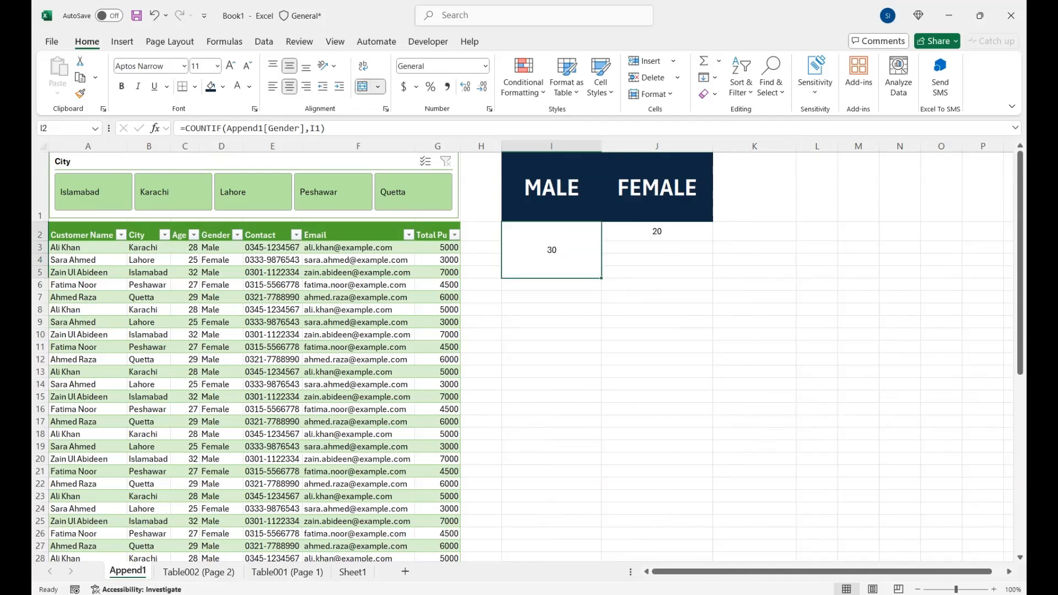
drag(657, 232, 657, 273)
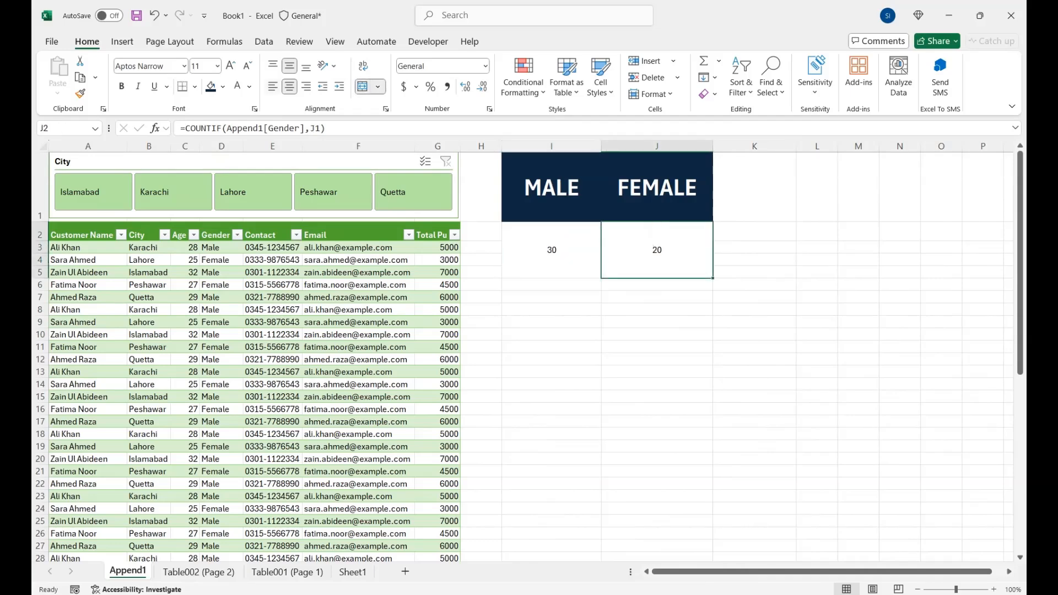
Enlarge the font of the merged male and female counts to 48 pt.
drag(657, 250, 552, 251)
double_click(230, 66)
click(230, 66)
click(230, 67)
click(230, 66)
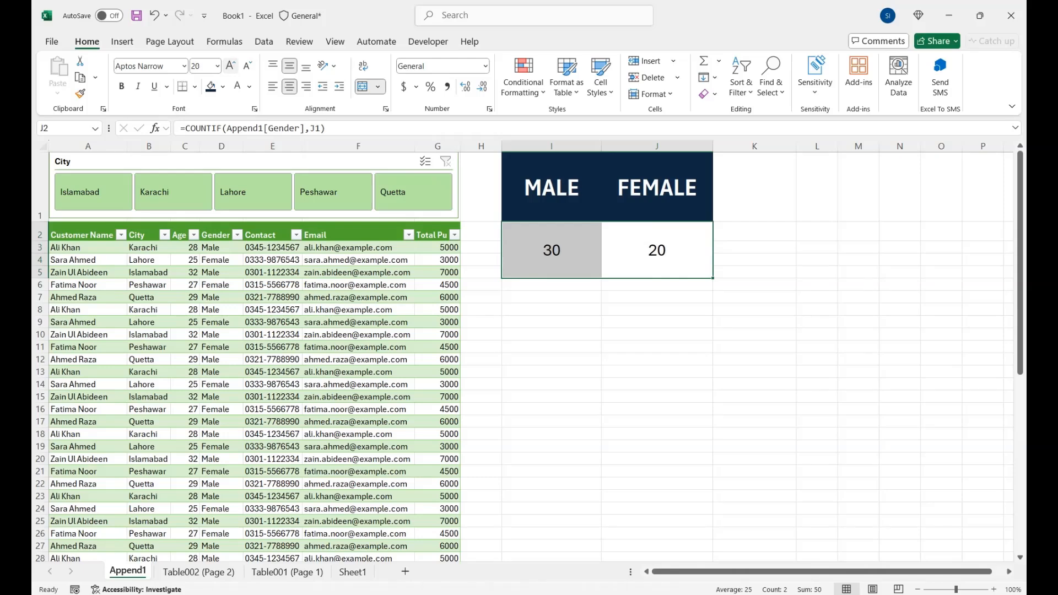
click(231, 67)
click(230, 67)
click(231, 66)
click(230, 66)
click(230, 67)
click(230, 66)
click(552, 251)
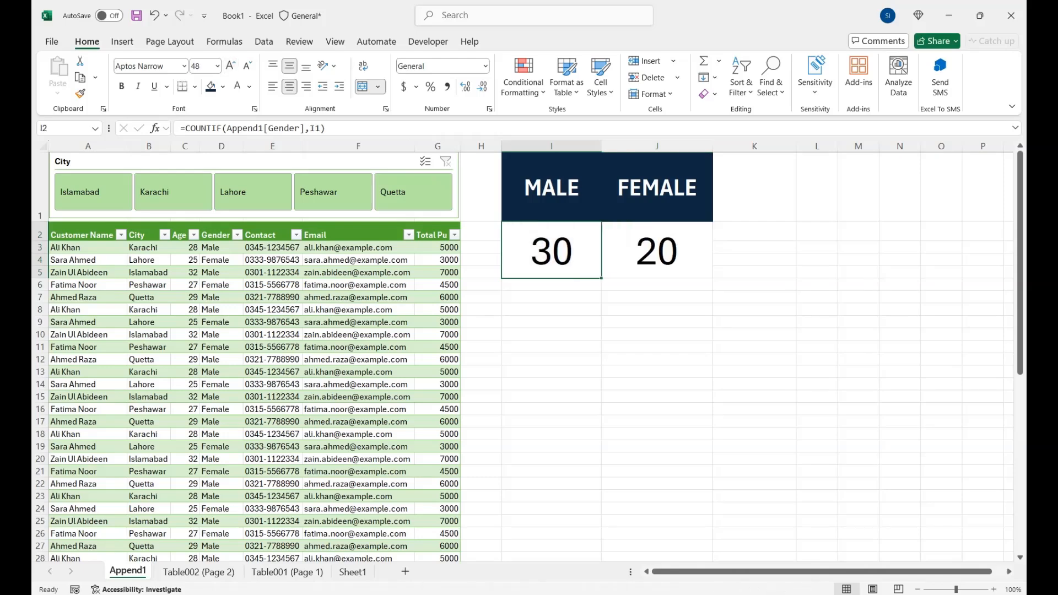
Narrow the empty column H between the table and the gender counts.
drag(601, 145, 602, 146)
drag(502, 146, 473, 146)
click(628, 251)
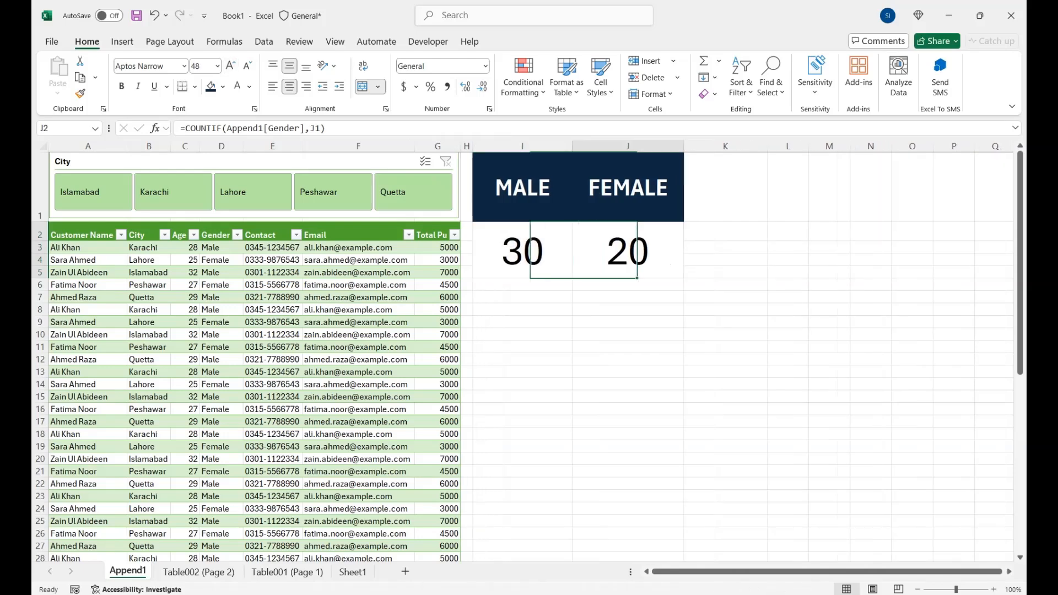
Move the gender count block I1:J5 one column over to J1:K5 and merge K2:K5 again under FEMALE.
drag(523, 188, 628, 250)
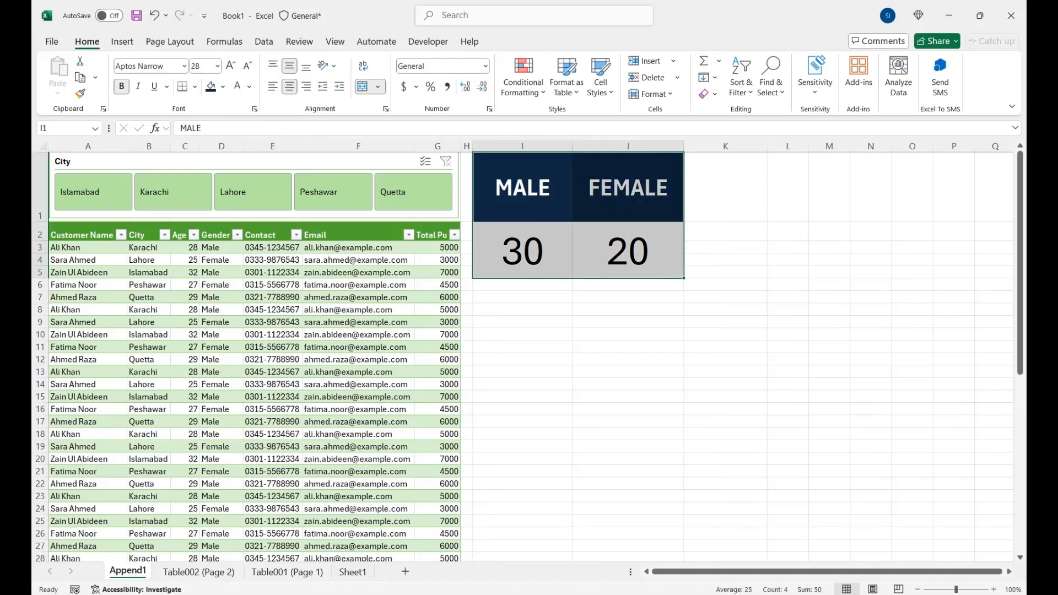
drag(683, 154, 696, 153)
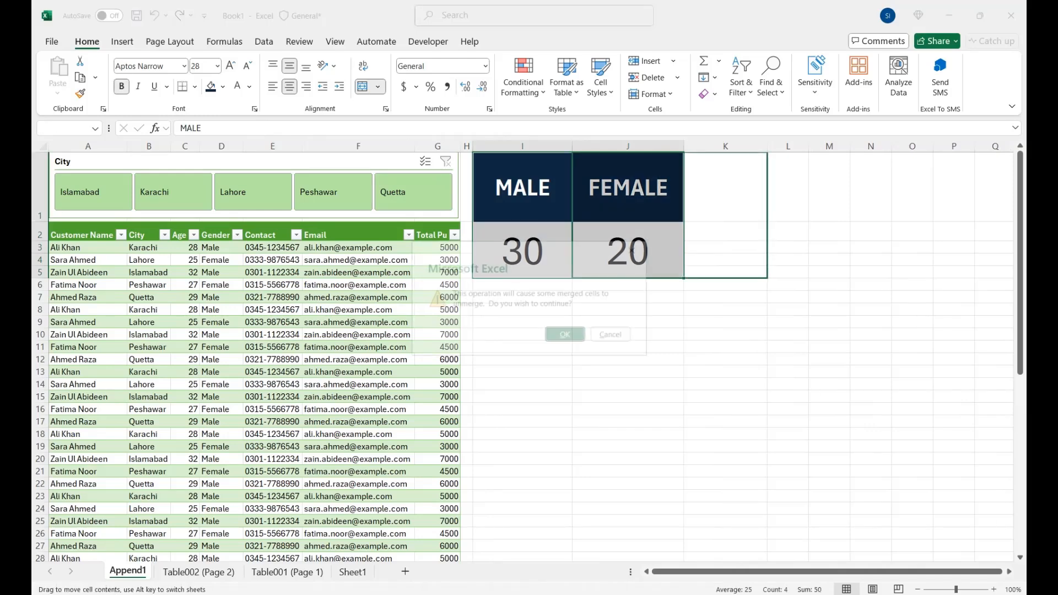
click(566, 335)
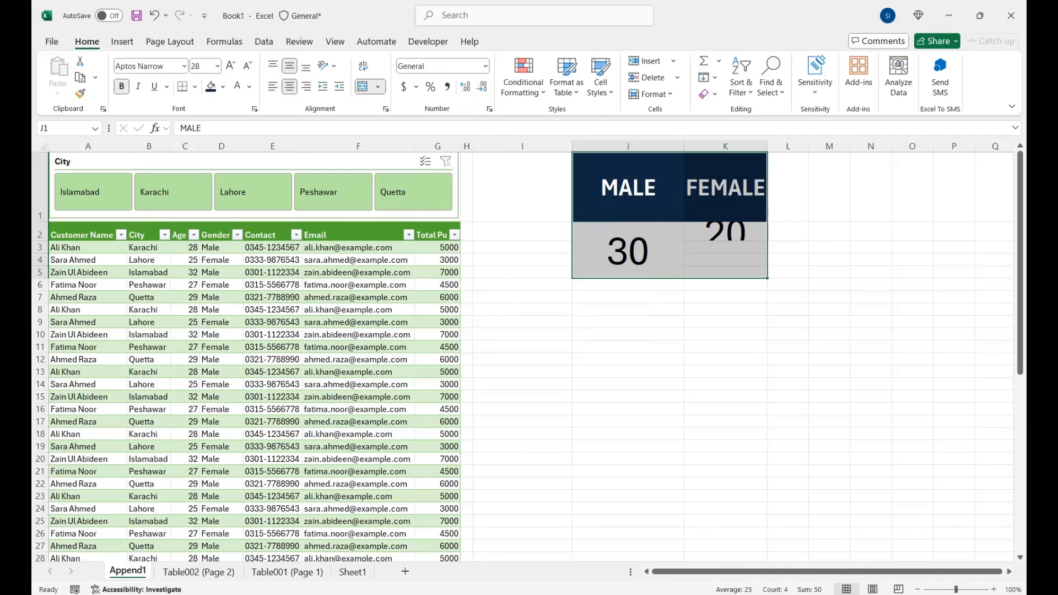
drag(725, 231, 726, 272)
click(362, 87)
Enter the heading NOC in I1 and the formula =COUNTA(Append1[Customer Name]) in I2.
click(523, 188)
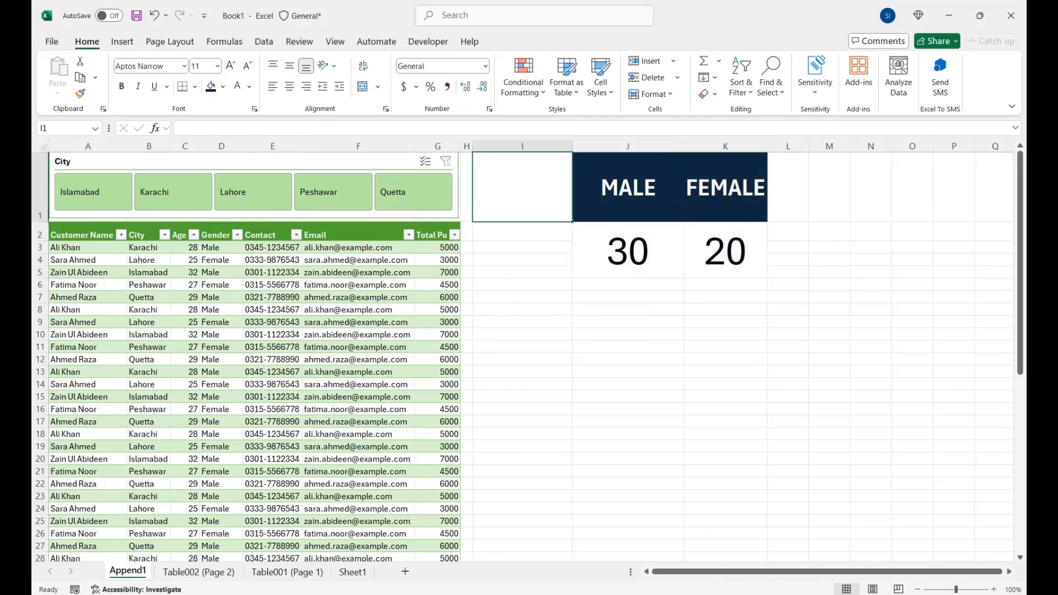
text(NOC)
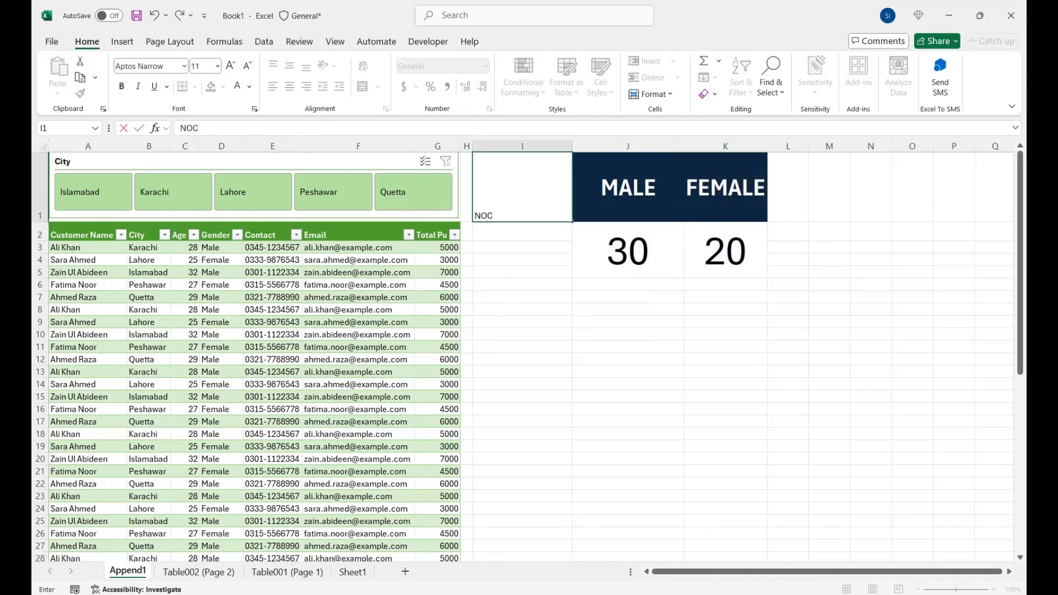
key(Return)
text(=COUNTA()
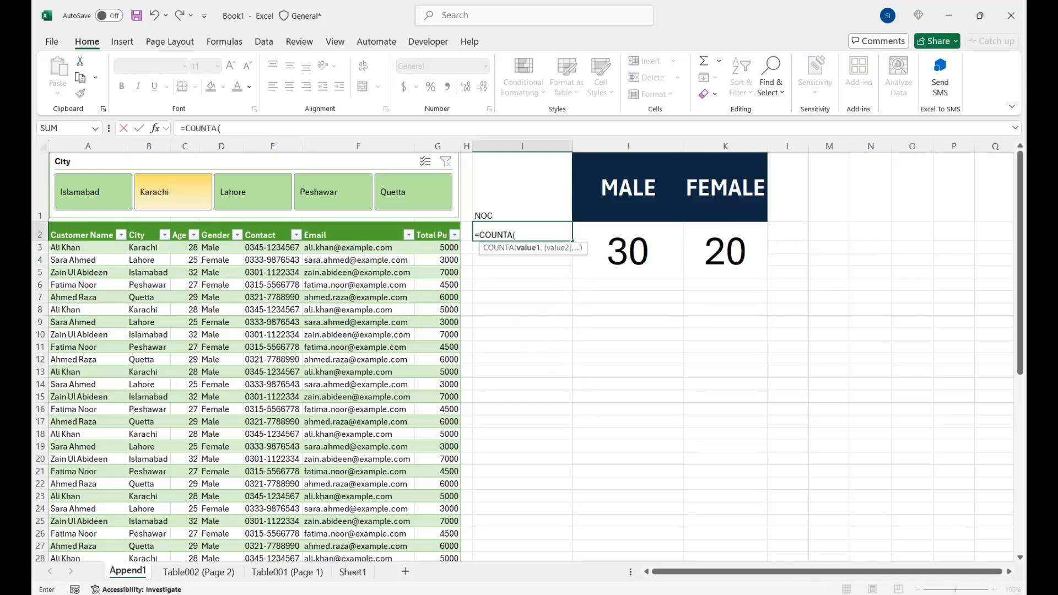
click(83, 247)
key(ctrl+shift+Down)
text())
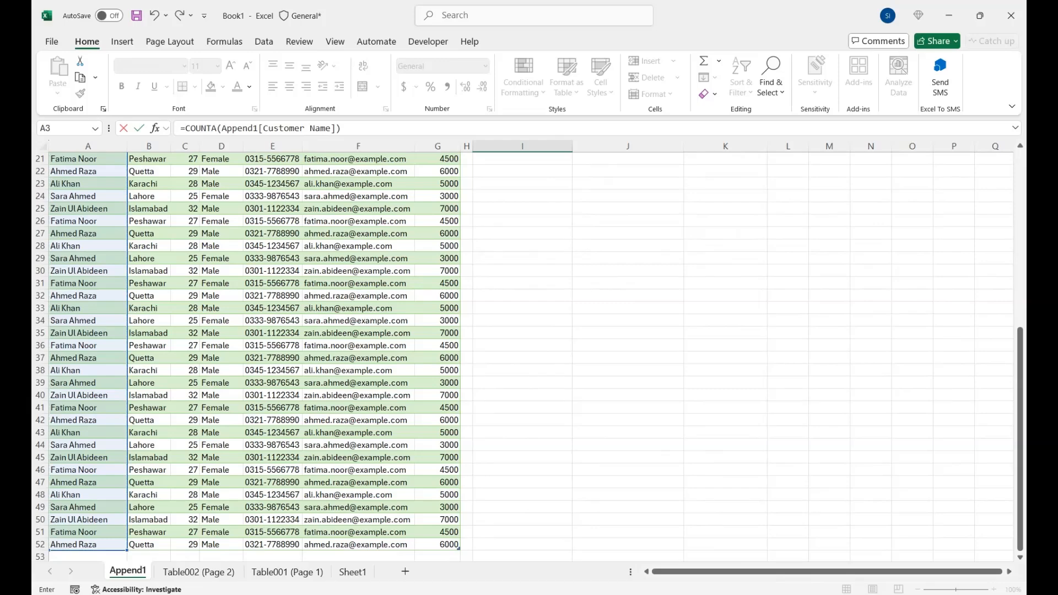
key(Return)
Copy the MALE heading's formatting onto the NOC heading in I1.
key(Up)
key(Up)
key(Right)
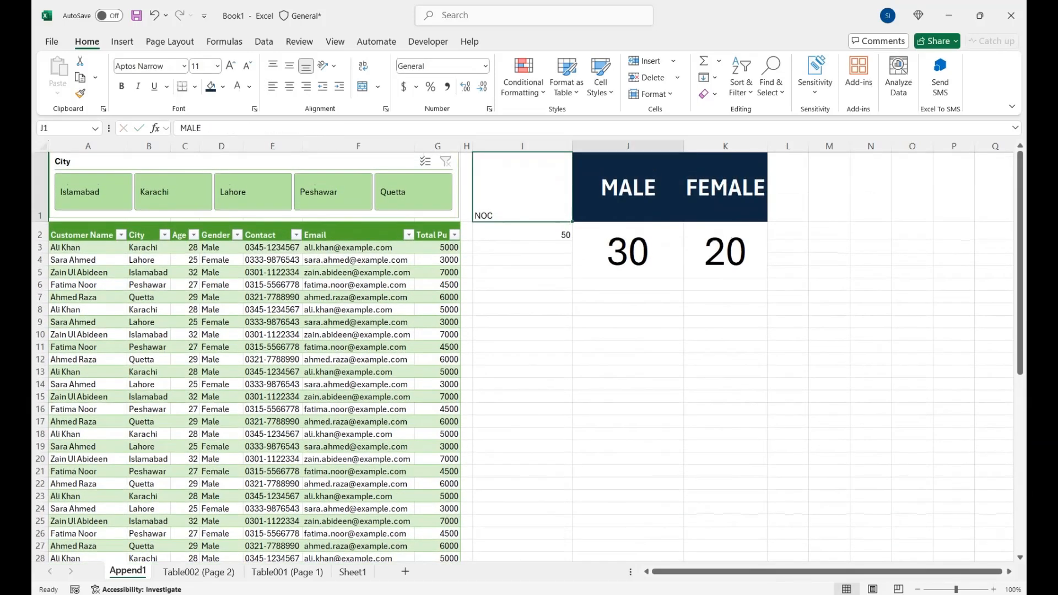
click(81, 94)
click(523, 190)
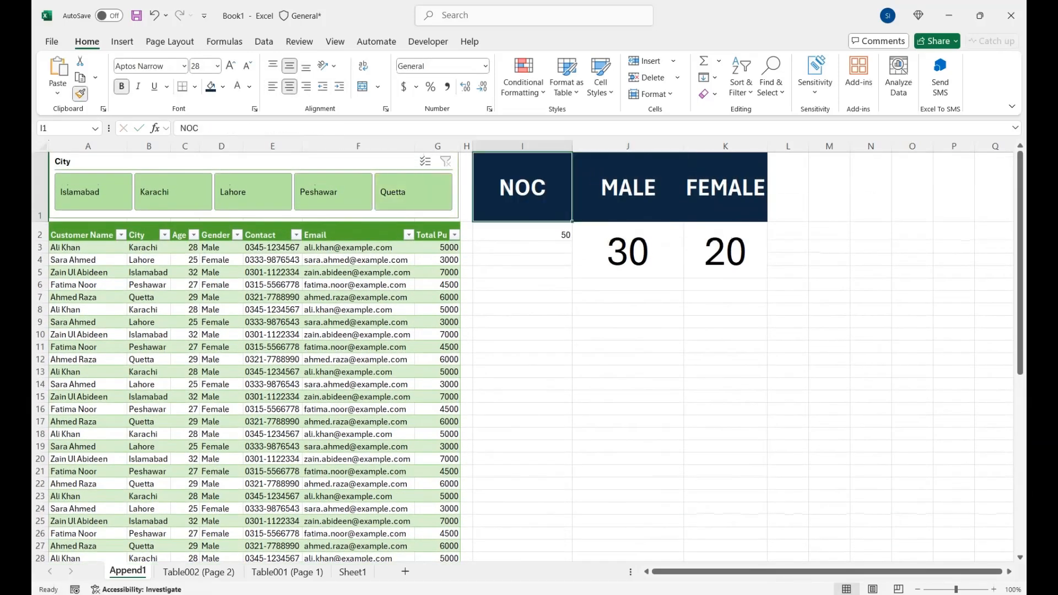
Merge and centre I2:I5 under NOC and copy the male count's formatting onto it.
drag(523, 234, 522, 272)
click(362, 87)
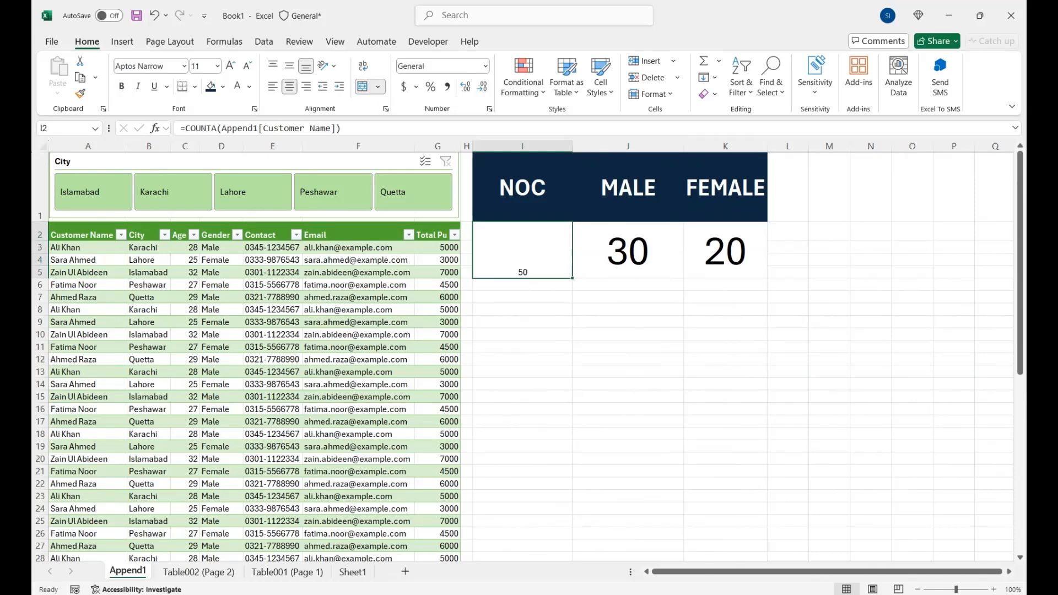
key(Right)
click(81, 93)
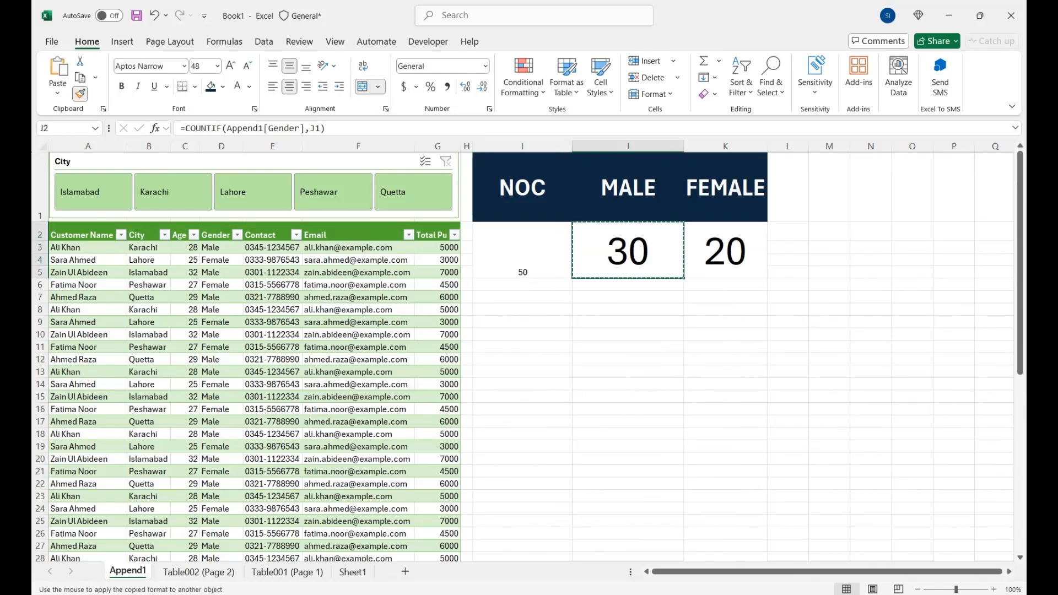
click(523, 251)
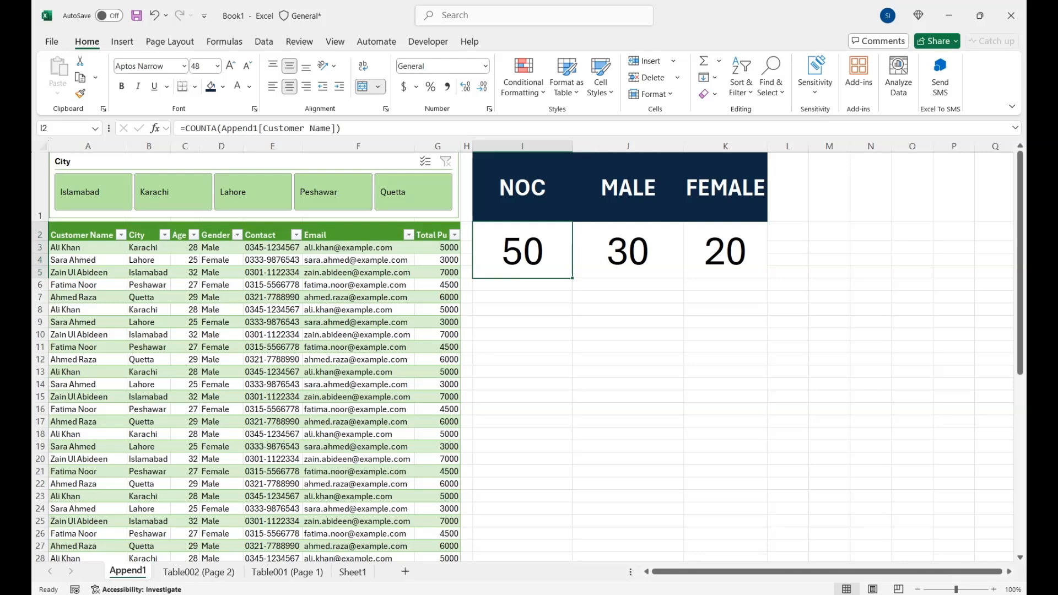
Widen column K to fit the FEMALE heading and fill the count cells I2:K5 with light green.
drag(768, 146, 797, 146)
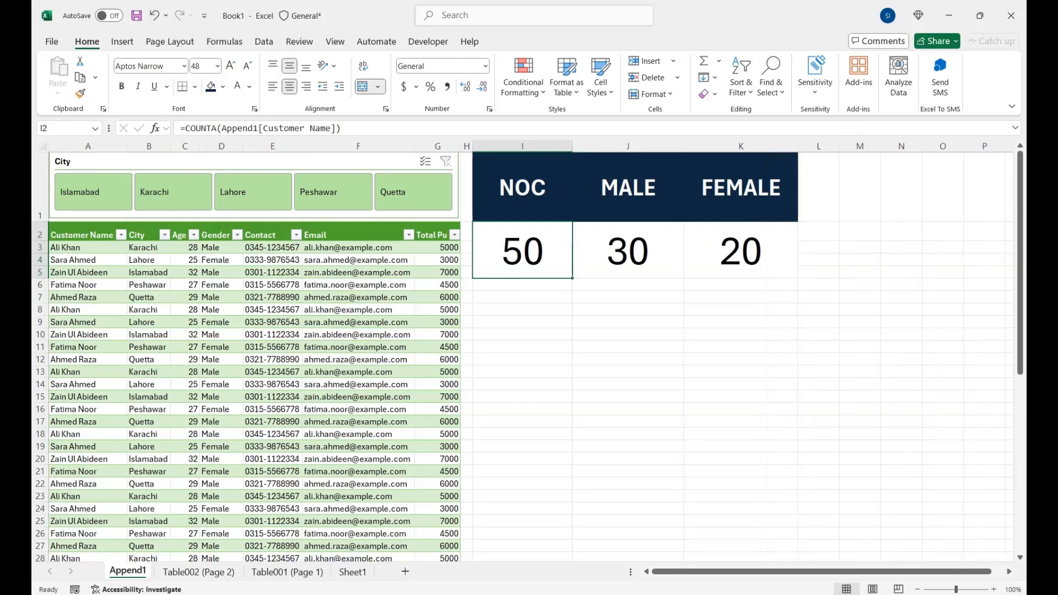
mouse_move(742, 251)
mouse_down()
mouse_move(523, 251)
mouse_move(742, 251)
mouse_up()
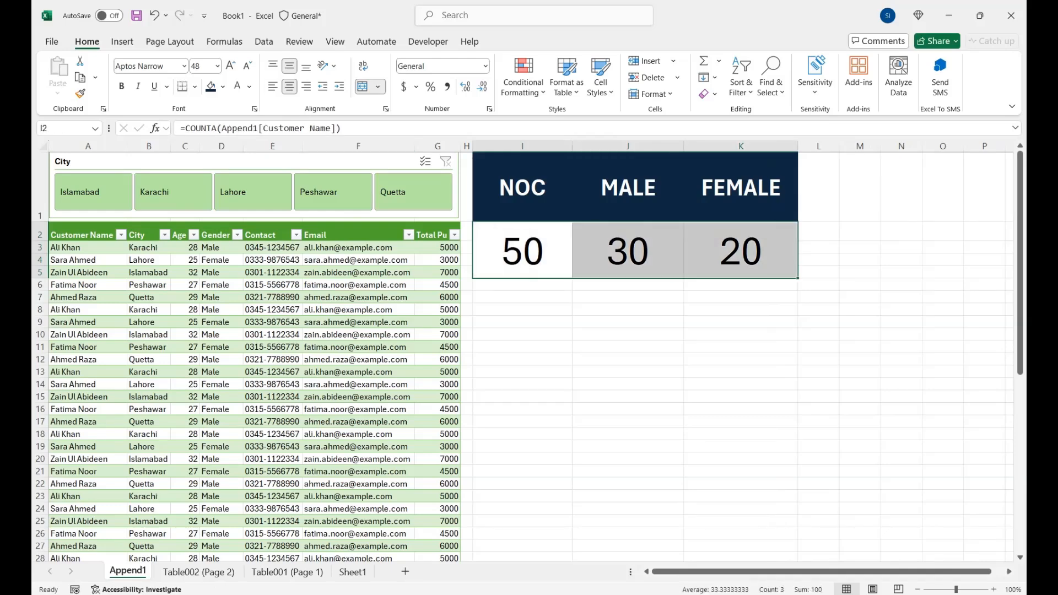
click(223, 87)
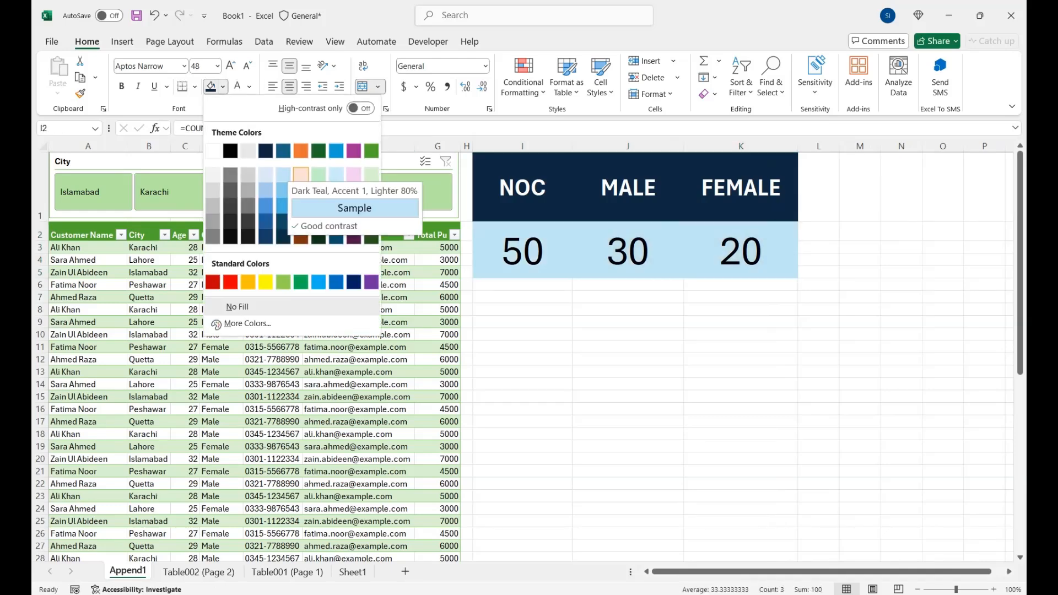
click(371, 174)
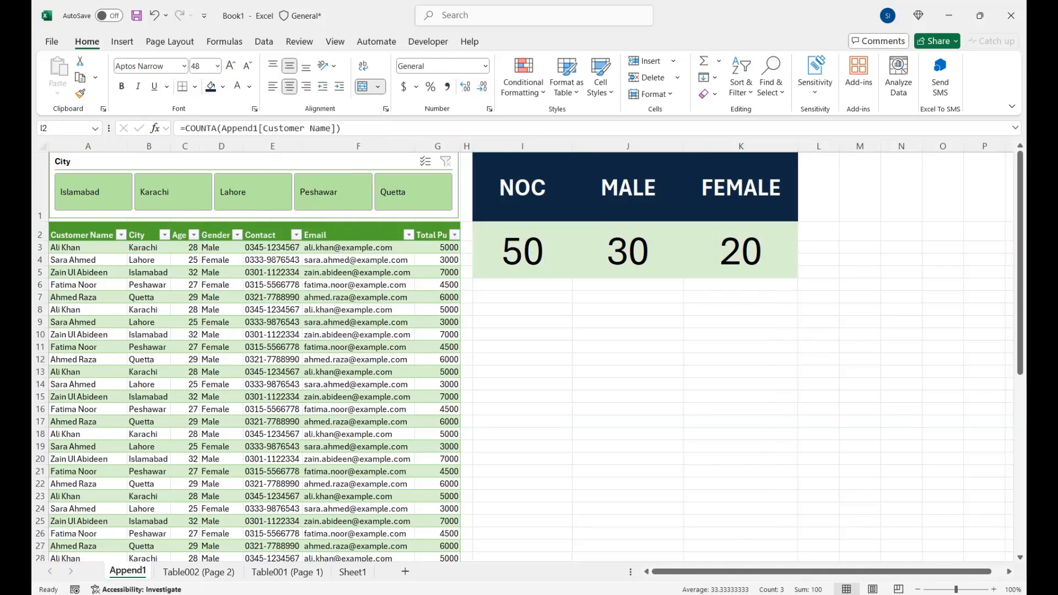
Make row 6 slightly taller and enter the formula =J2/I2 in J6 under the male count.
click(526, 297)
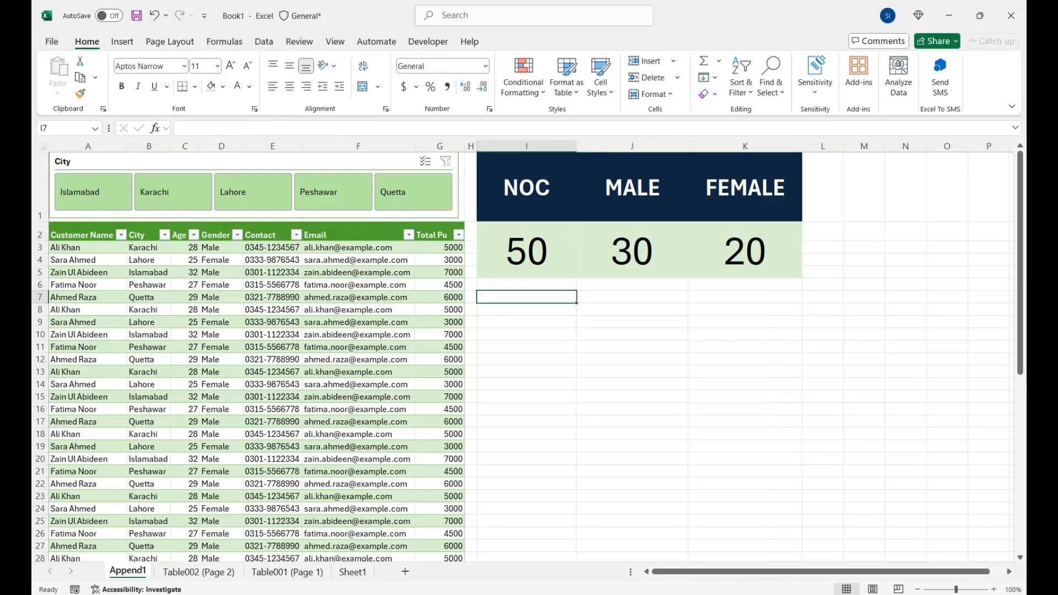
drag(40, 290, 40, 297)
key(Up)
key(Right)
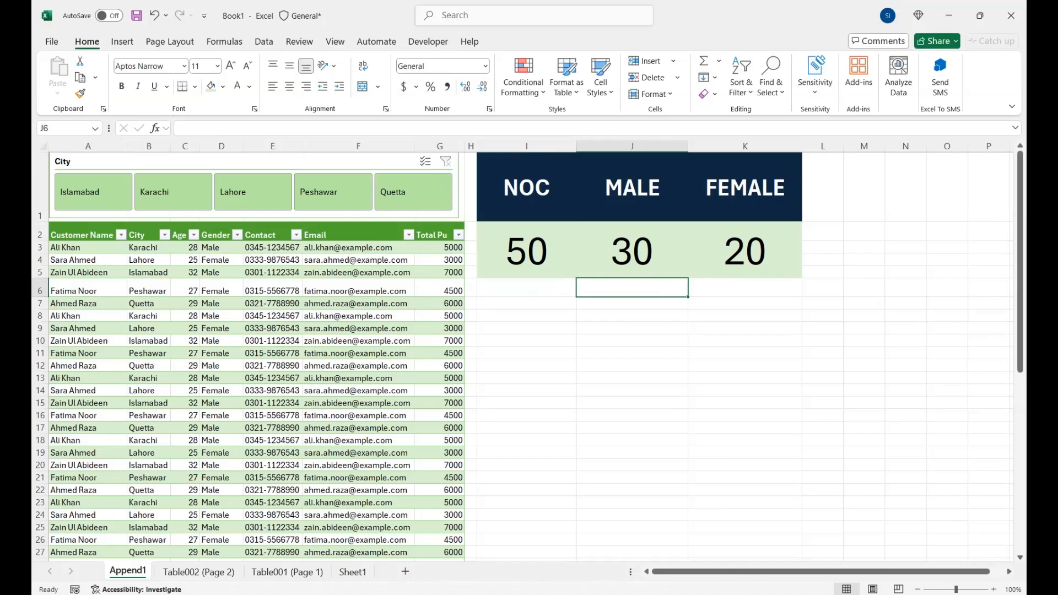
text(=)
key(Up)
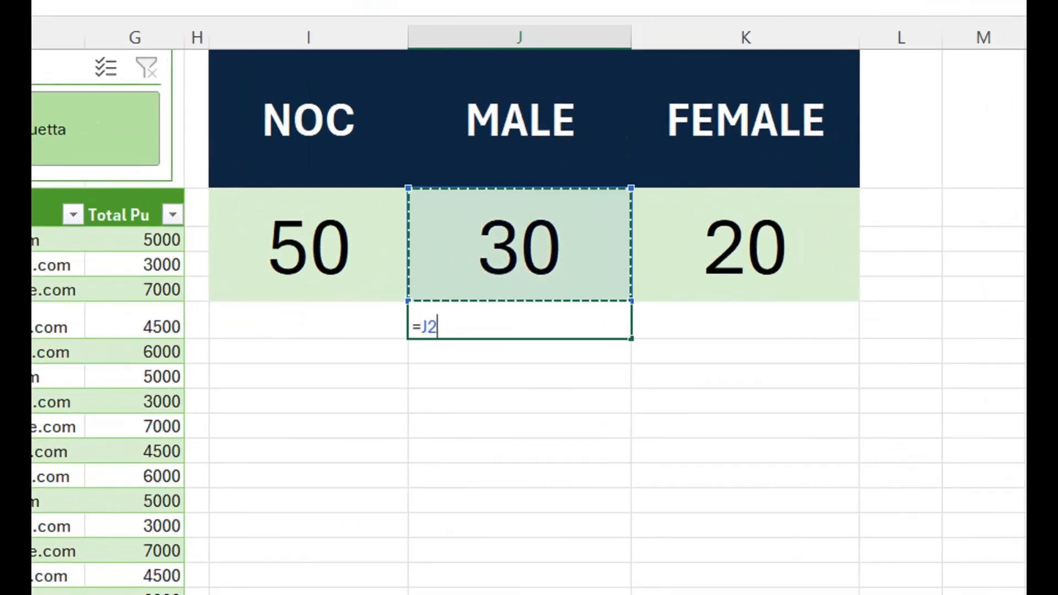
text(/)
key(Left)
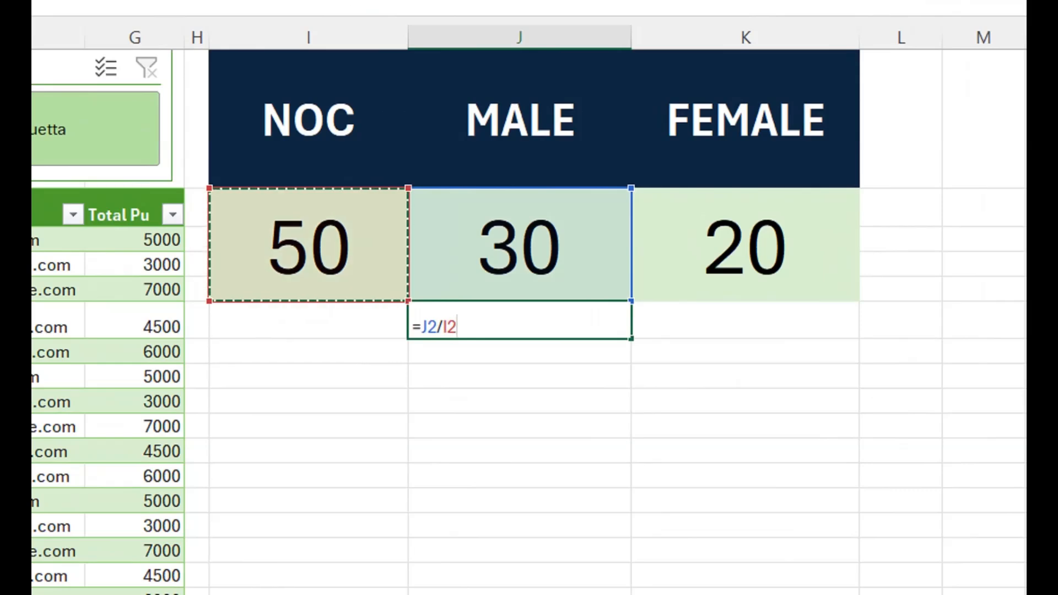
key(Return)
Make the I2 reference absolute in J6 so the formula reads =J2/$I$2, and fill it across to K6.
key(Up)
key(F2)
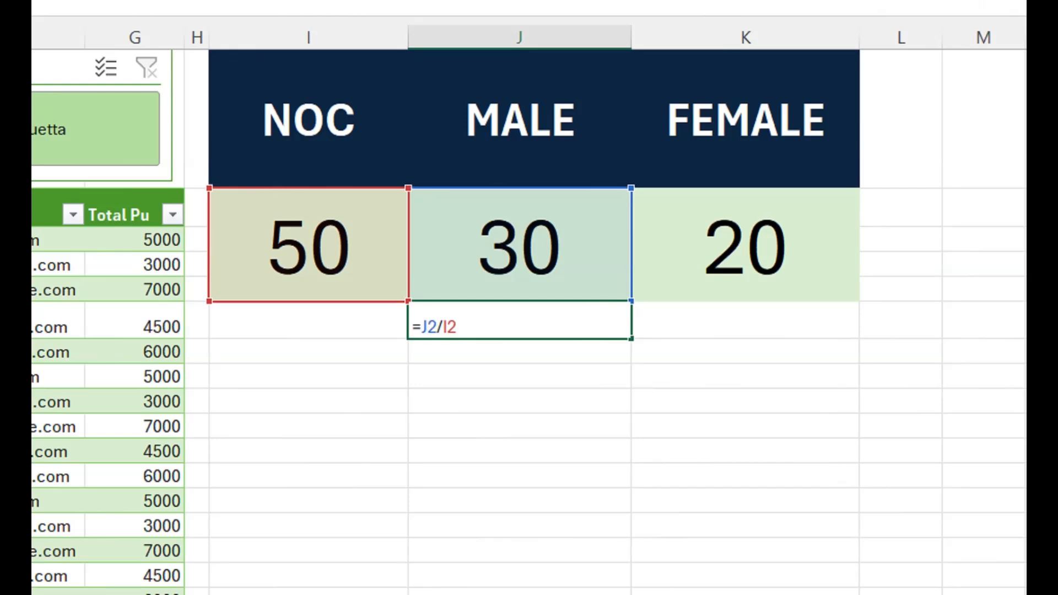
key(Right)
key(Right)
key(Right)
key(F4)
key(Return)
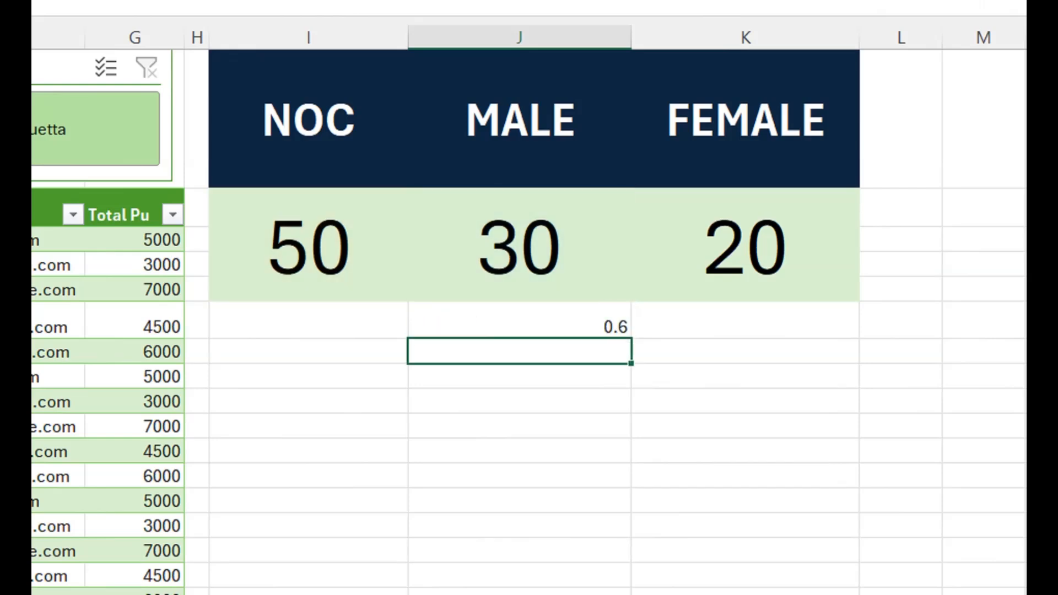
key(Up)
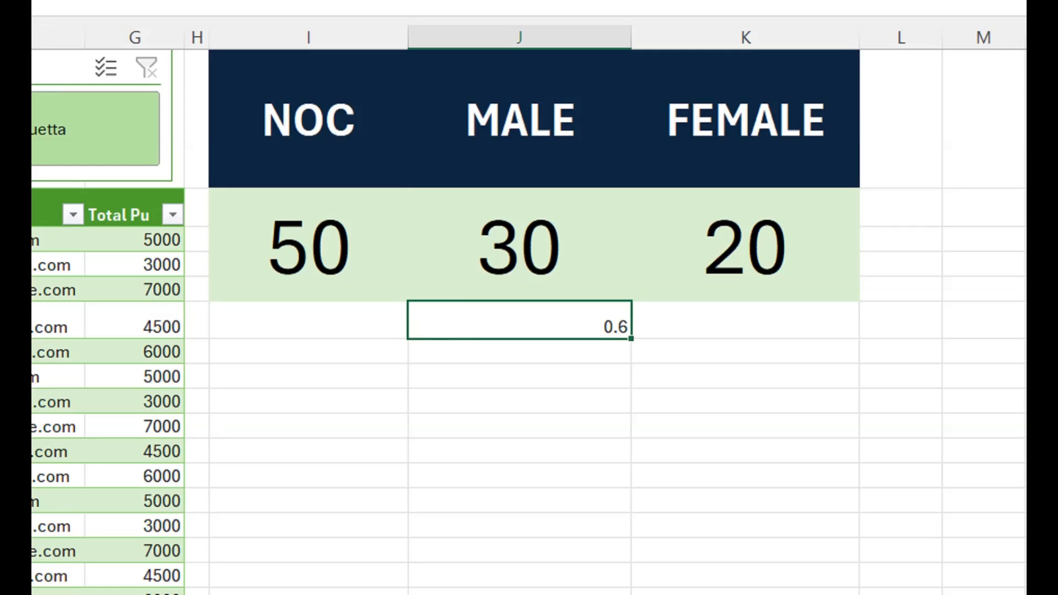
key(shift+Right)
key(ctrl+r)
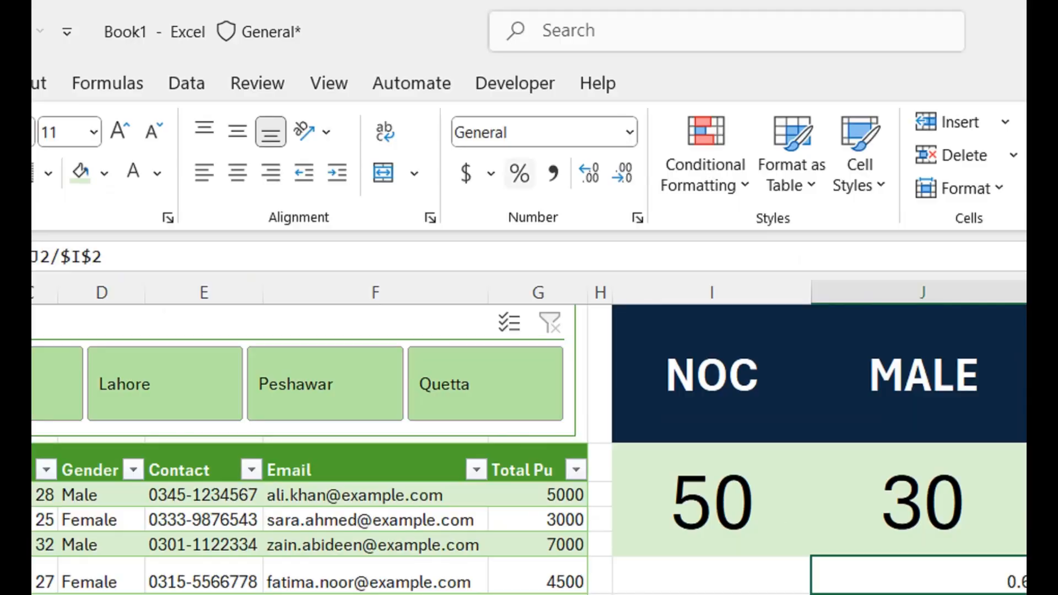
Format J6:K6 as percentages, centre them and enlarge their font to 18.
key(ctrl+shift+5)
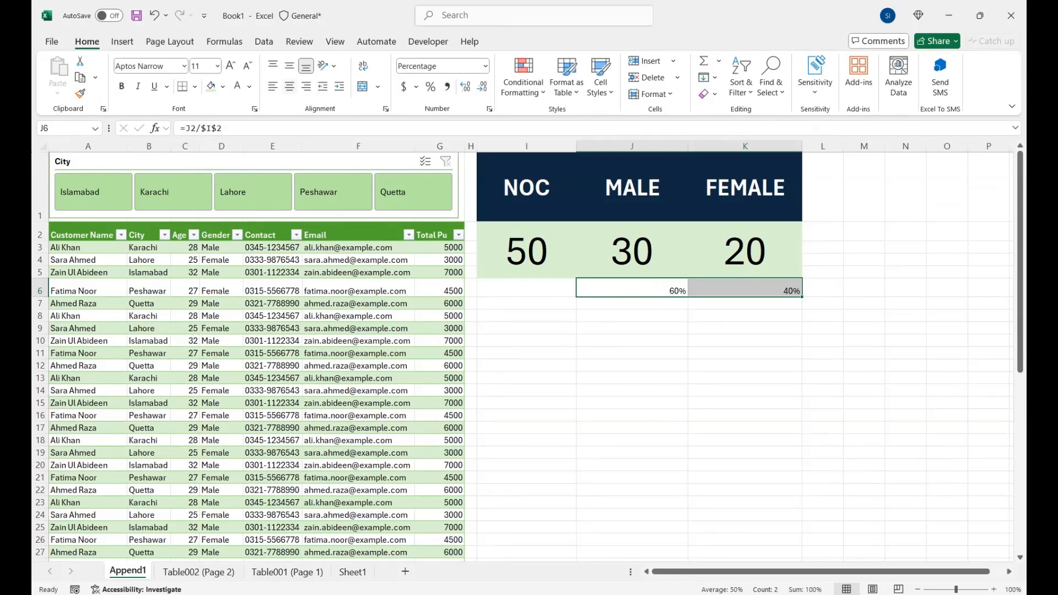
click(289, 86)
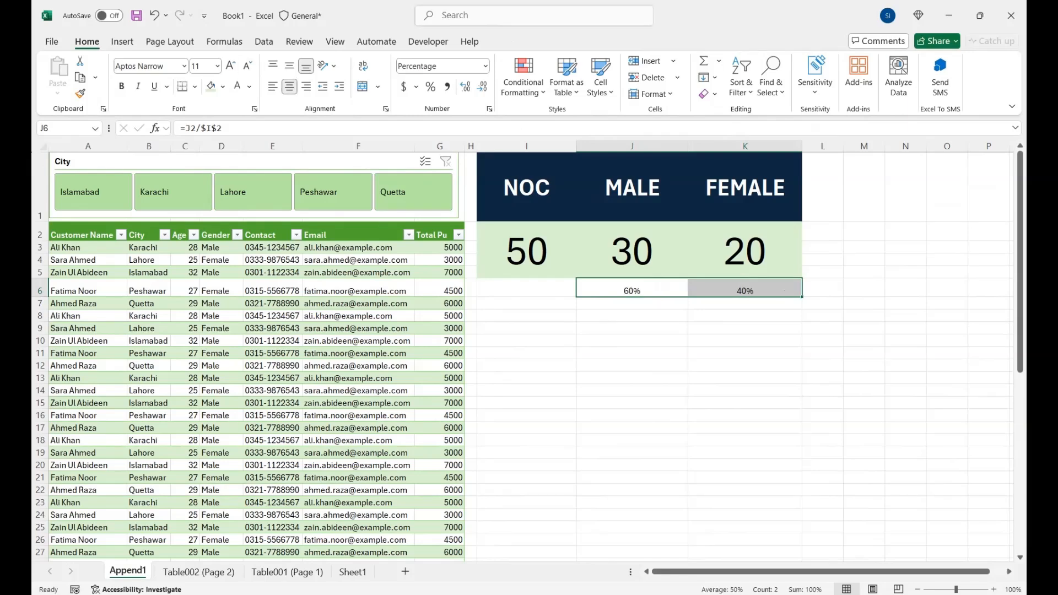
click(230, 65)
click(231, 66)
click(231, 66)
click(230, 65)
click(632, 252)
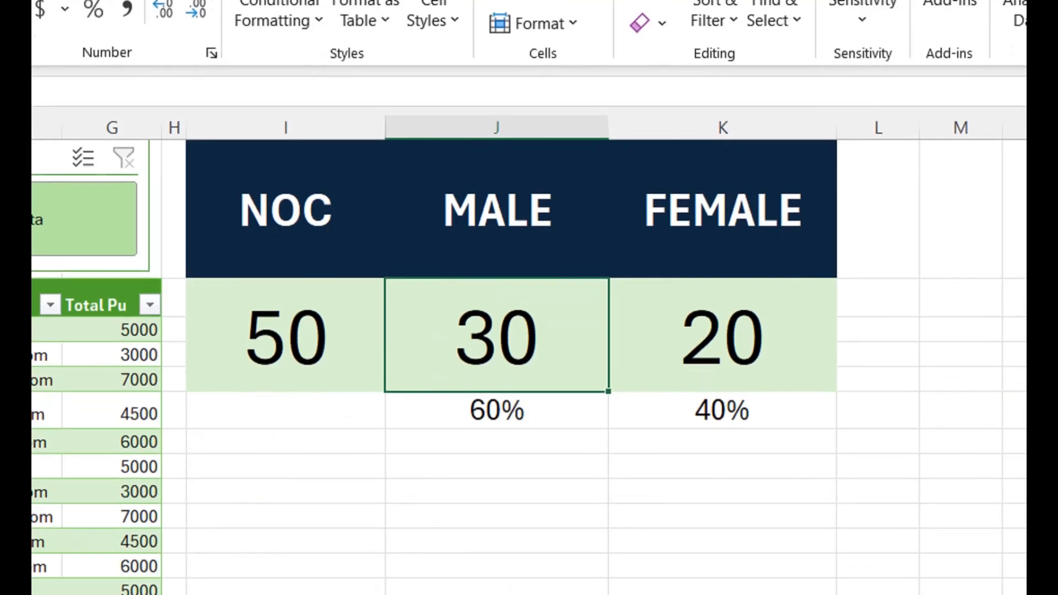
Enter the formula =J6+K6 in I6 under the NOC count.
drag(722, 442, 298, 442)
click(492, 305)
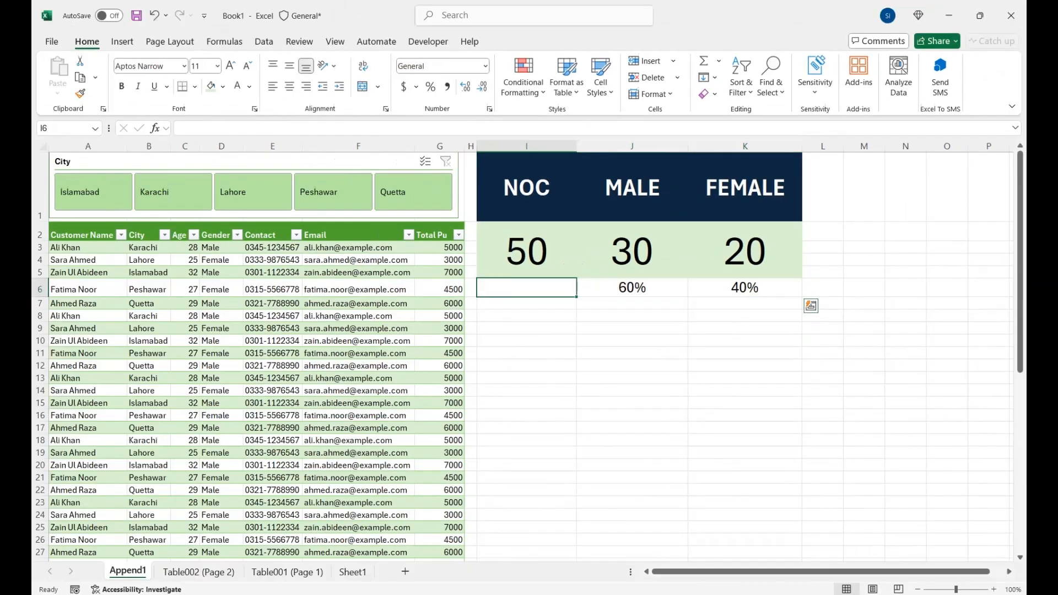
text(=)
click(613, 305)
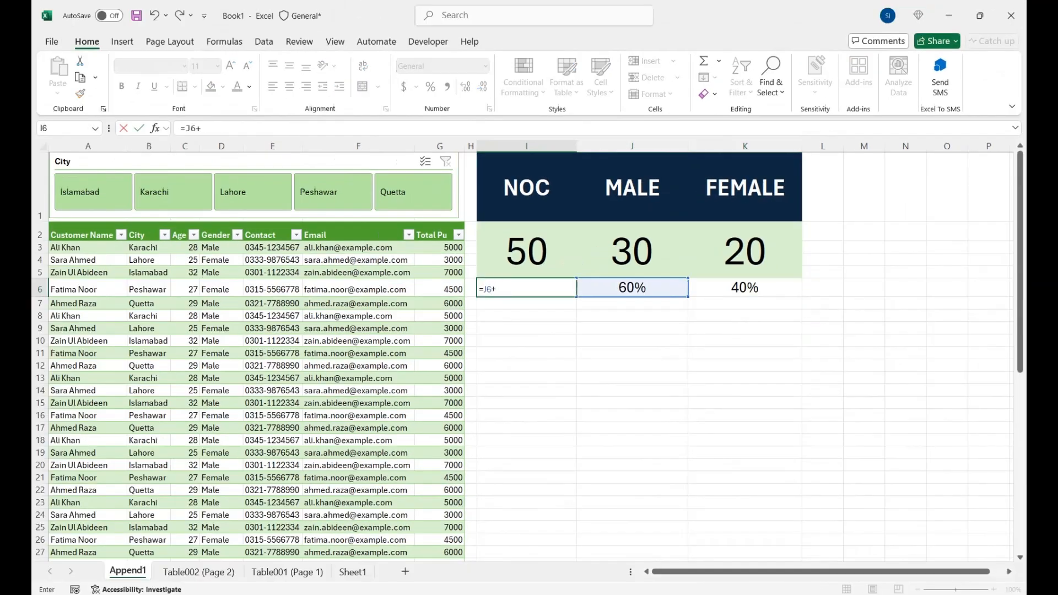
text(+)
click(745, 288)
key(Return)
Copy the formatting of the male percentage in J6 onto I6.
mouse_move(526, 288)
mouse_down()
mouse_move(632, 252)
mouse_move(745, 288)
mouse_up()
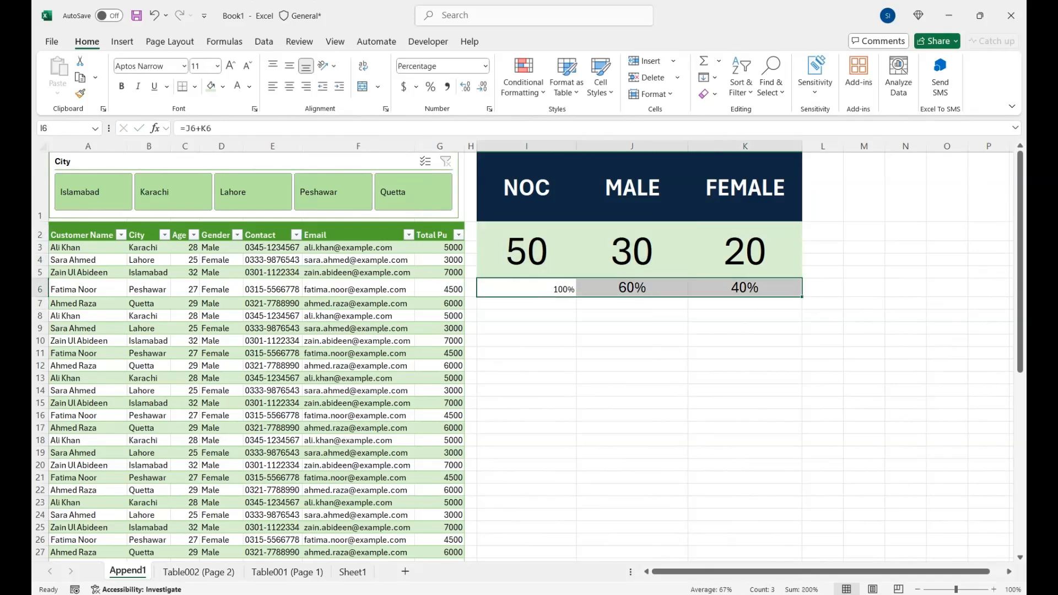
click(632, 288)
click(80, 93)
click(526, 288)
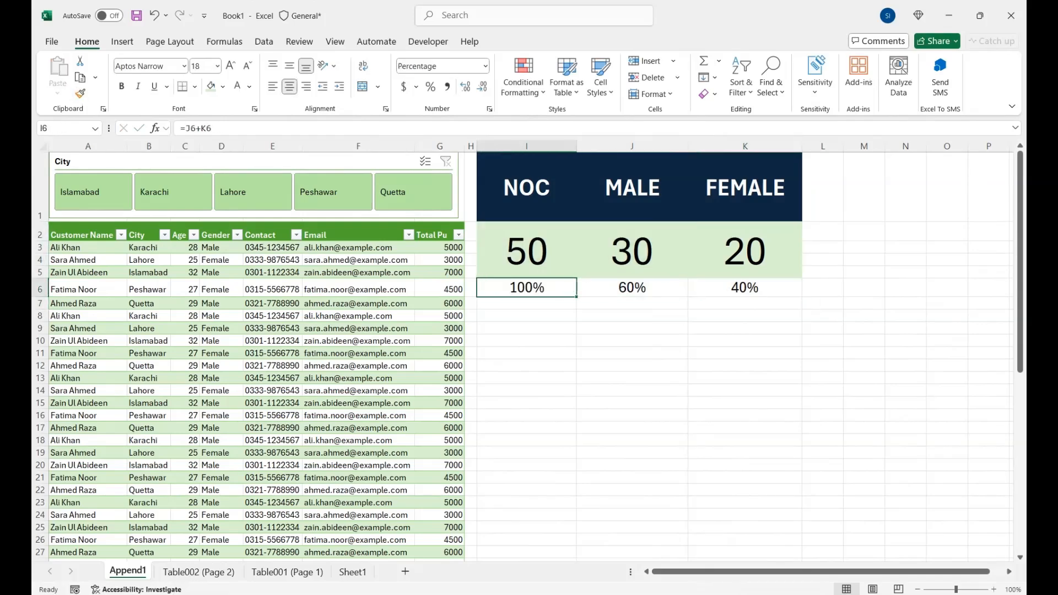
Give the percentage cells I6:K6 a dark green fill and white font.
drag(526, 288, 745, 288)
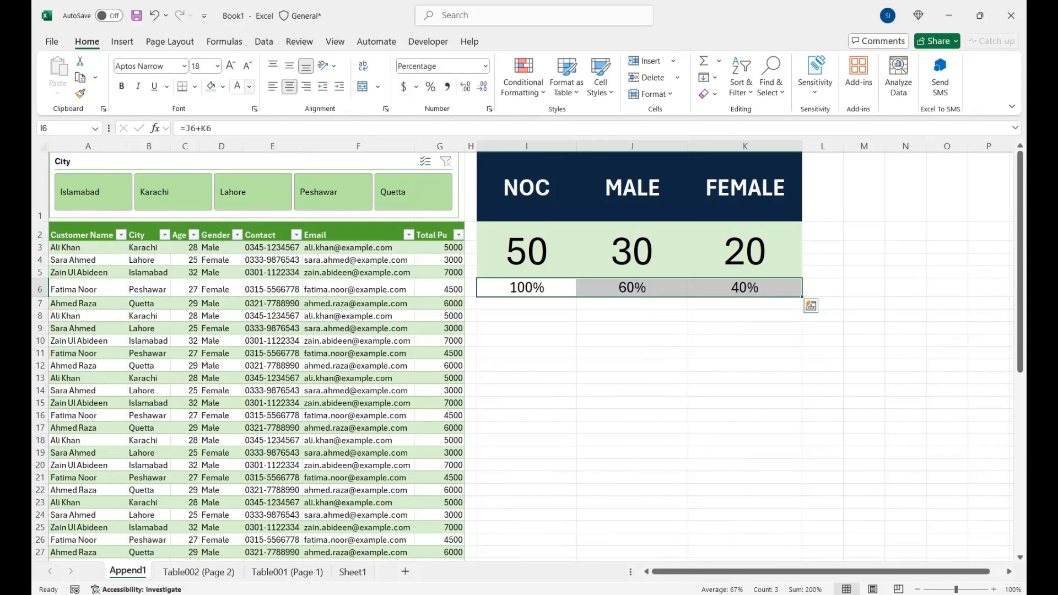
click(249, 86)
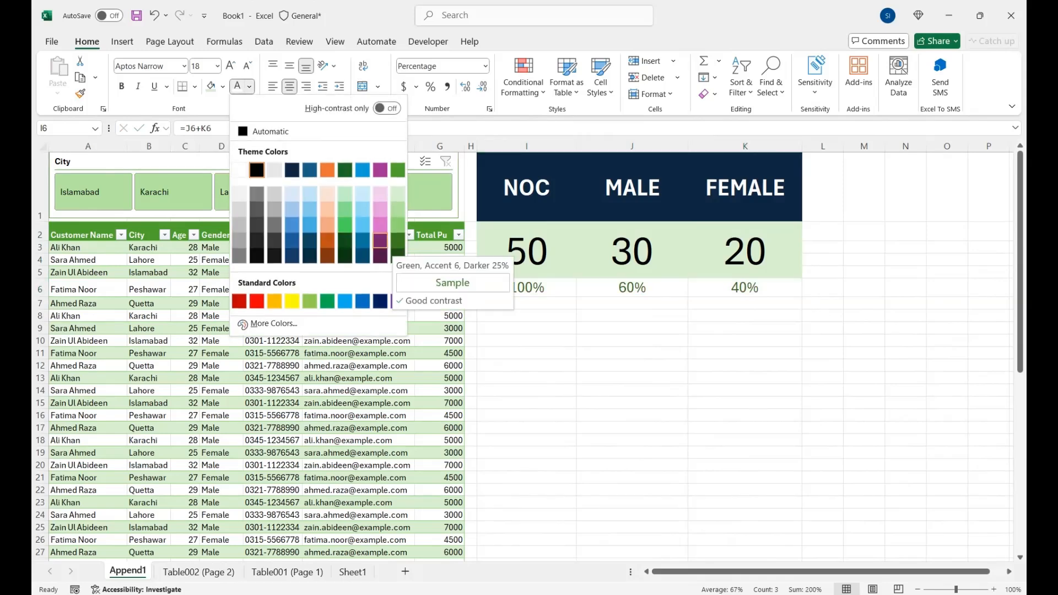
click(223, 87)
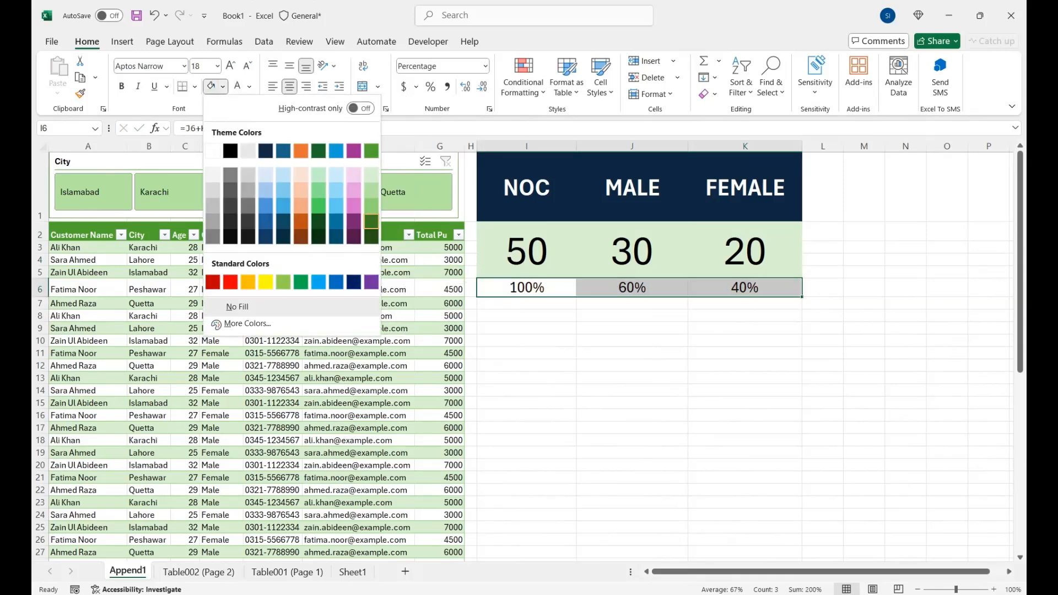
click(371, 222)
click(250, 86)
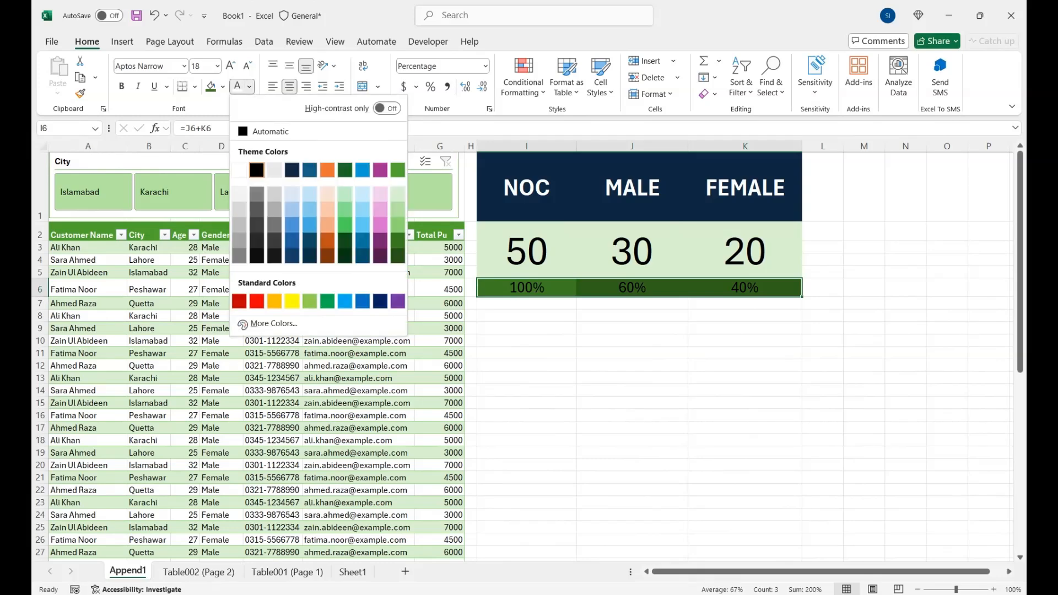
click(239, 170)
click(757, 288)
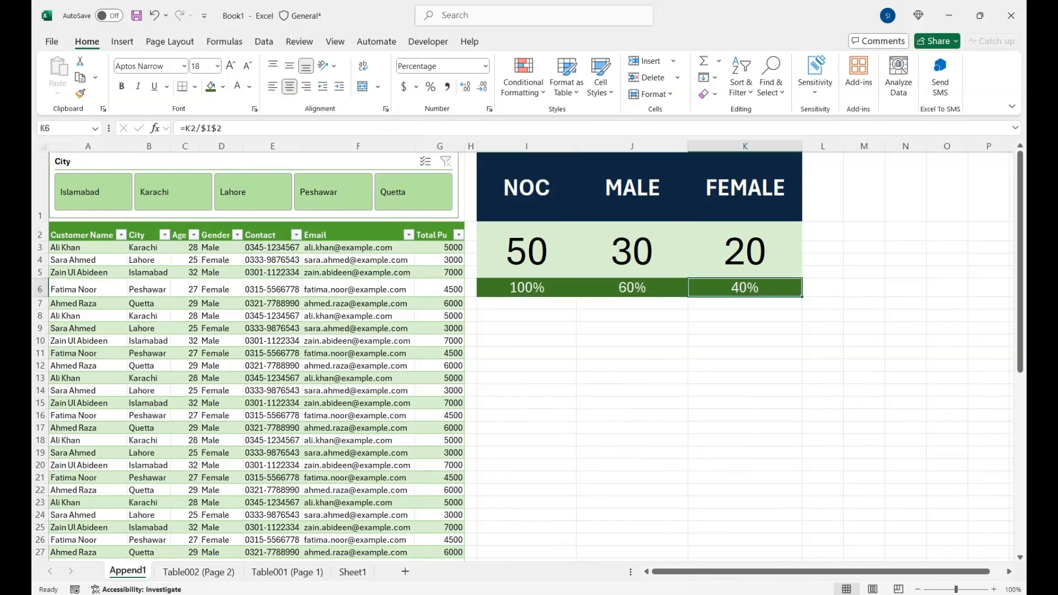
Merge and centre I8:K12, enter the heading AGE CATEGORIES and style it like the NOC, MALE and FEMALE headings.
drag(529, 316, 750, 354)
drag(532, 316, 750, 367)
click(363, 87)
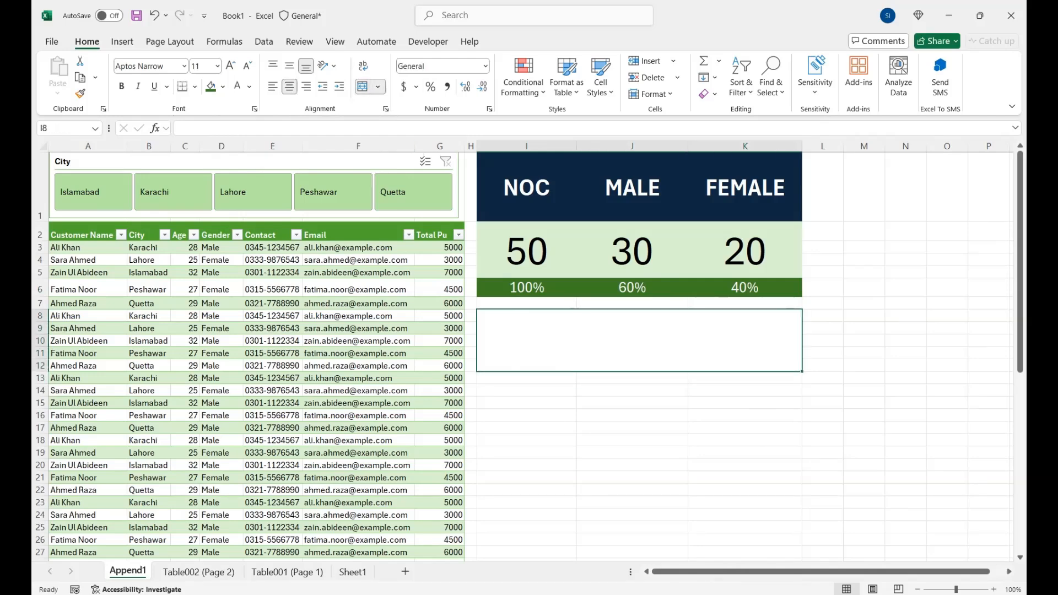
text(AGE)
text(CATEGORIES)
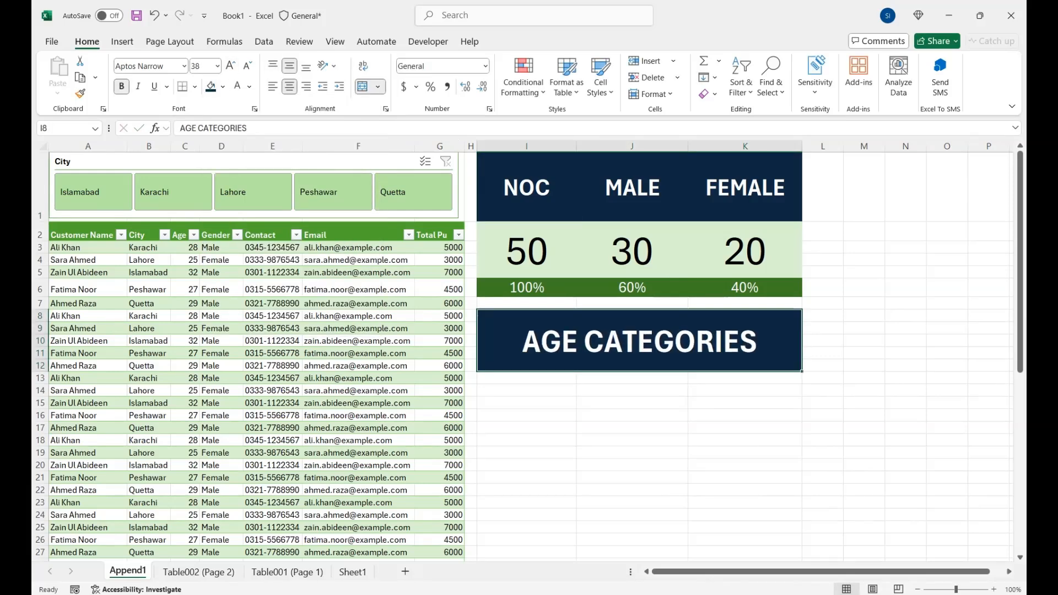
Enter the age ranges 20-25, 25-30 and 30-40 in I13, J13 and K13.
click(526, 391)
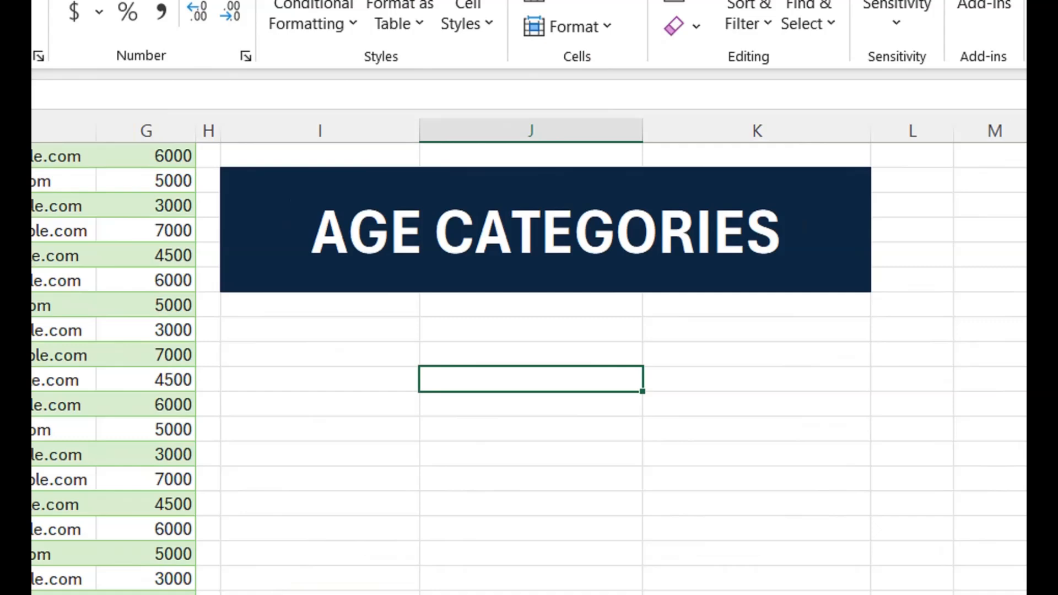
click(319, 305)
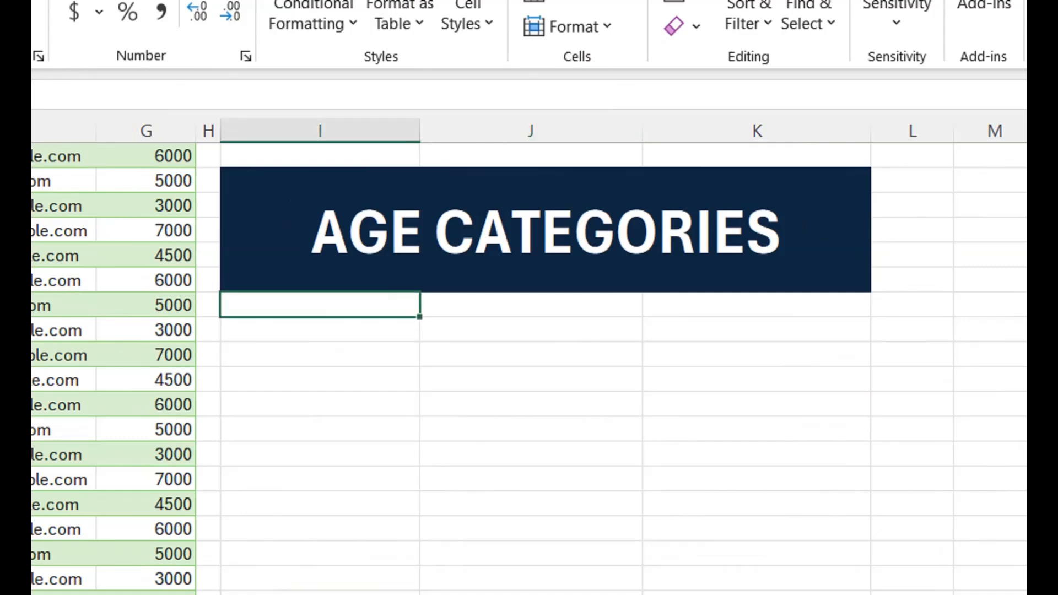
text(25-)
key(BackSpace)
key(BackSpace)
key(BackSpace)
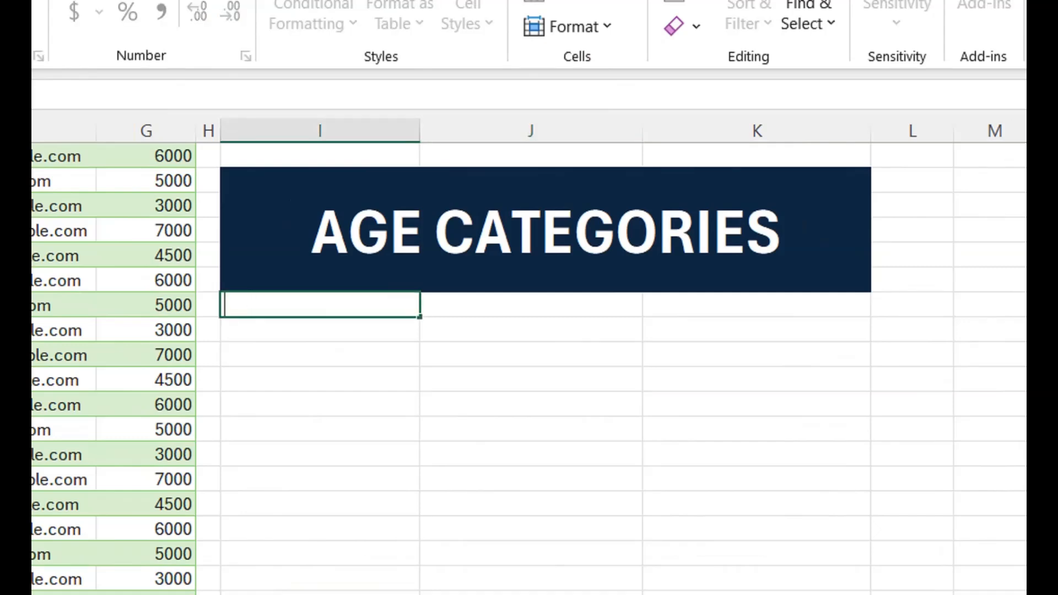
text(20-25)
key(Return)
click(531, 305)
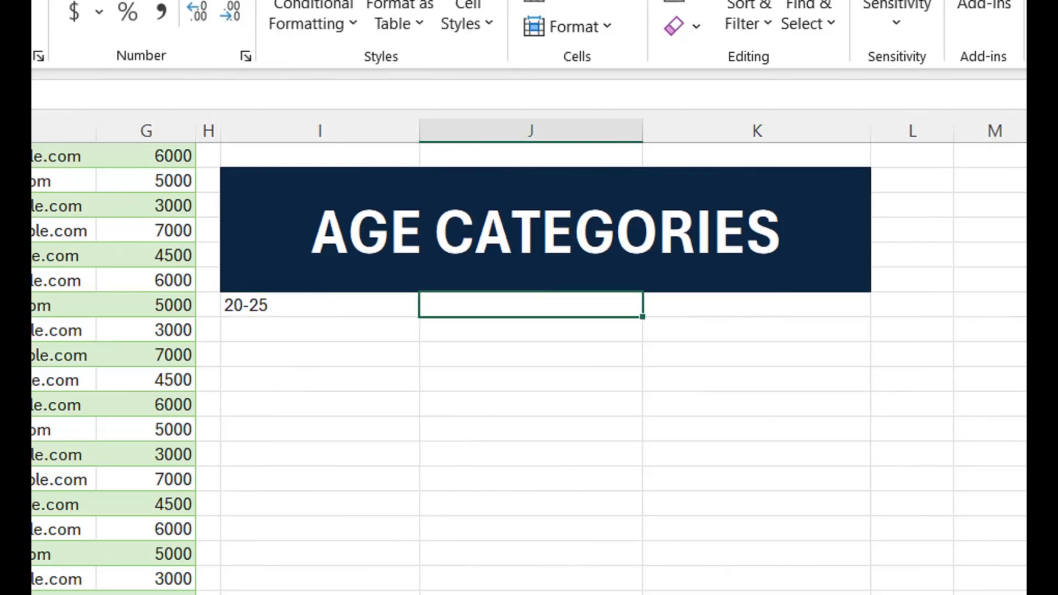
text(25-30)
key(Tab)
text(30)
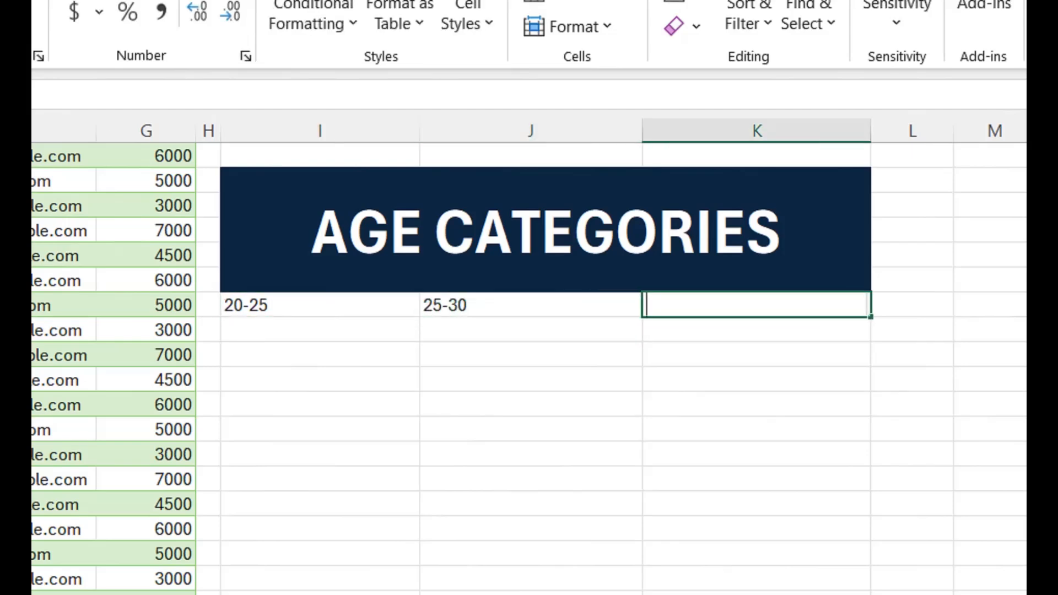
text(-40)
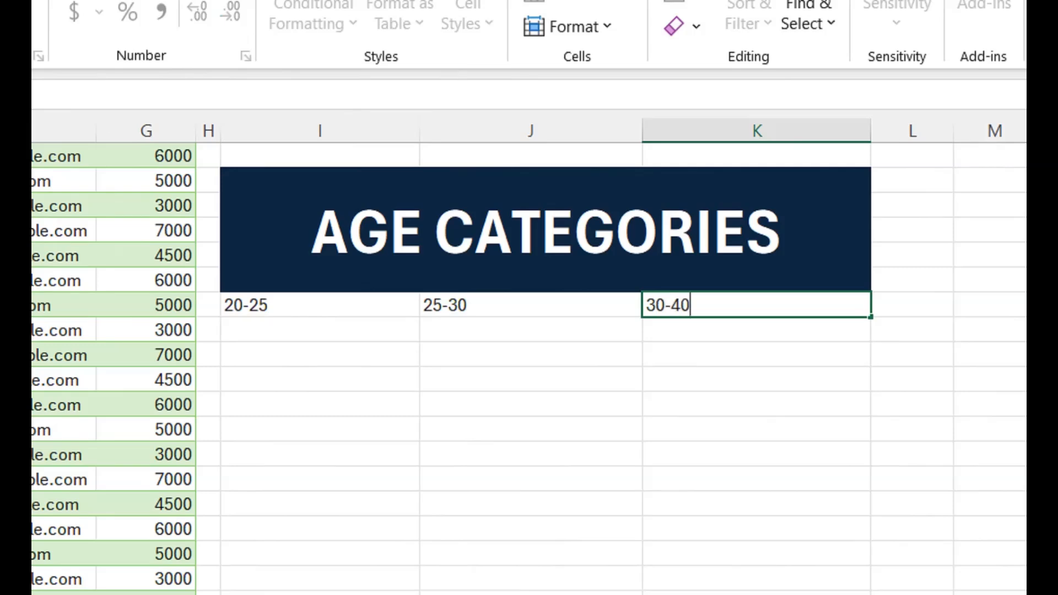
key(Return)
Change the merged heading above the age ranges to AGE GROUP and return to I13.
key(Up)
key(Up)
key(F2)
key(BackSpace)
key(BackSpace)
key(BackSpace)
key(BackSpace)
key(BackSpace)
key(BackSpace)
key(BackSpace)
key(BackSpace)
key(BackSpace)
key(BackSpace)
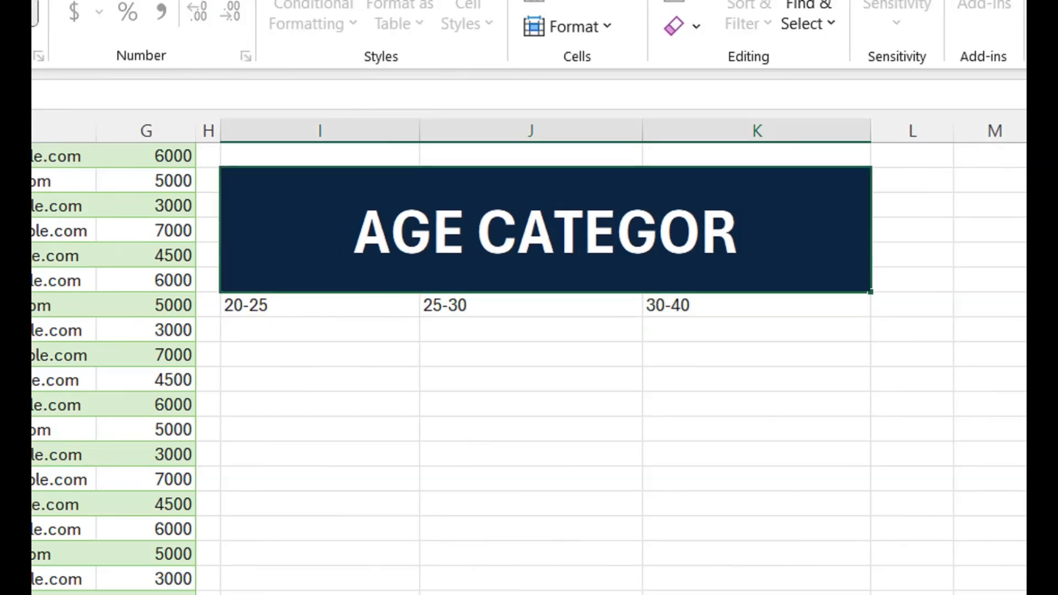
text(GROUP)
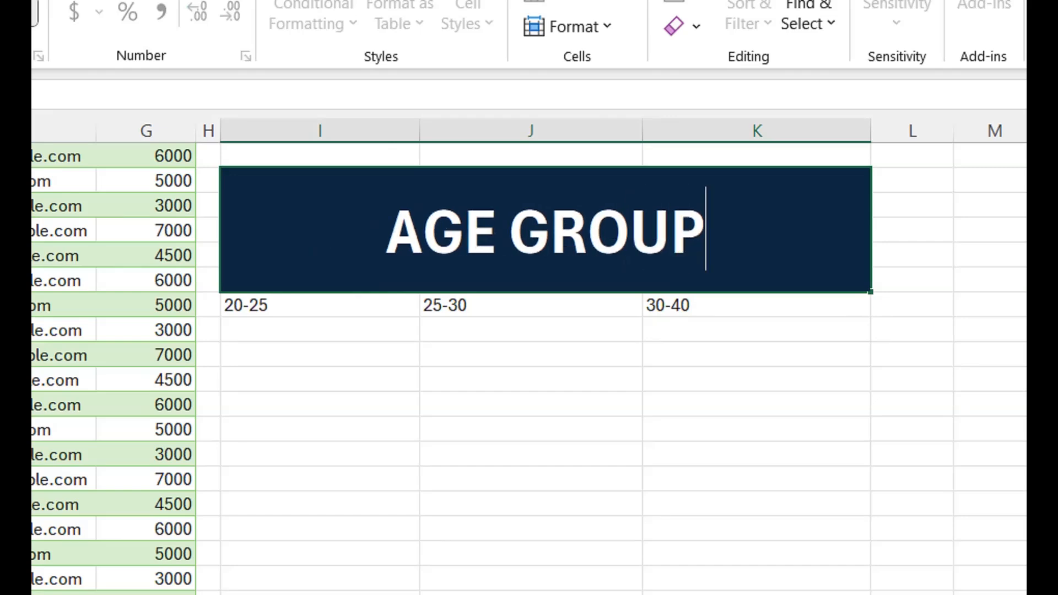
key(Return)
key(Left)
key(Left)
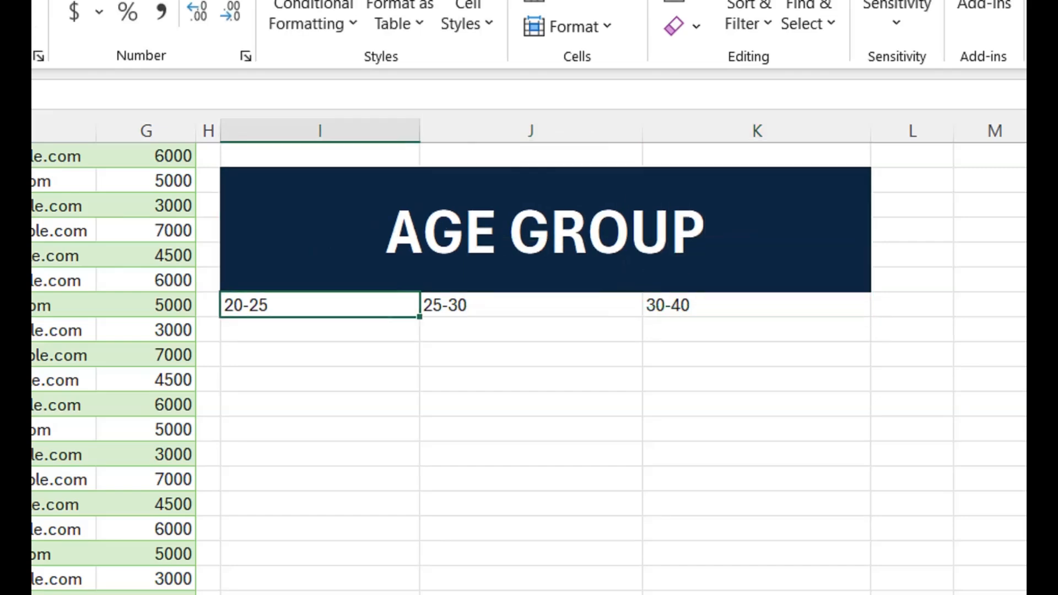
Merge and centre each age range over rows 13 and 14: I13:I14, J13:J14 and K13:K14.
key(shift+Right)
key(shift+Down)
key(shift+Down)
key(shift+Left)
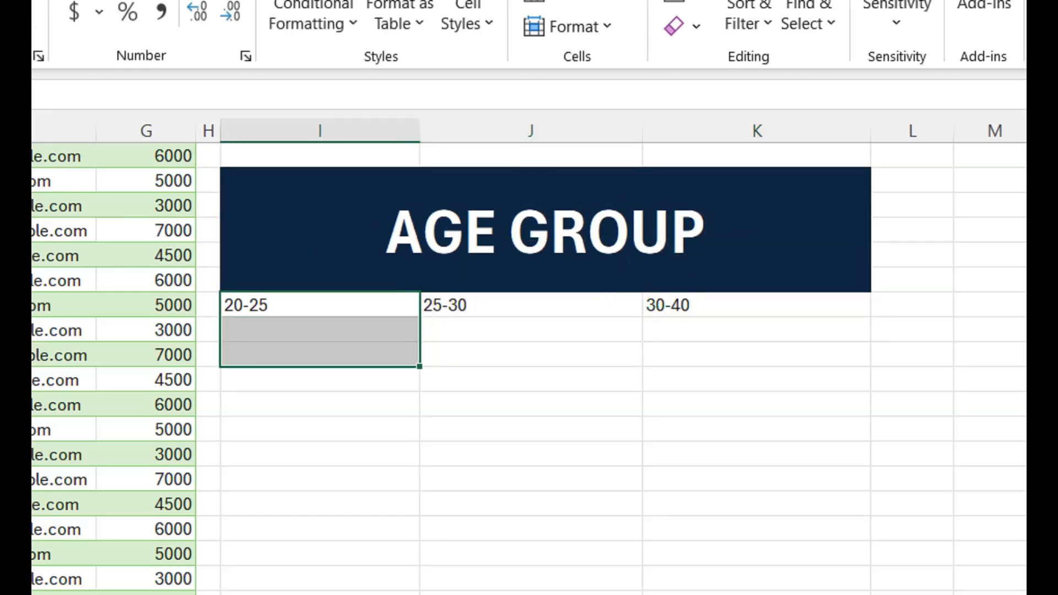
key(shift+Up)
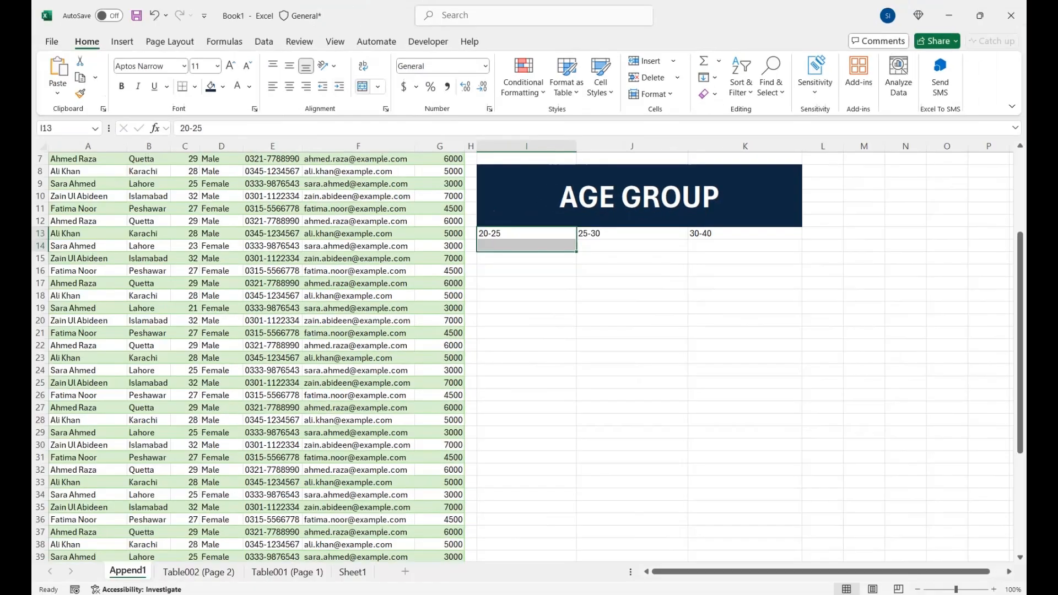
key(alt+h)
key(m)
key(c)
key(Right)
key(shift+Down)
key(F4)
key(Right)
key(shift+Down)
key(F4)
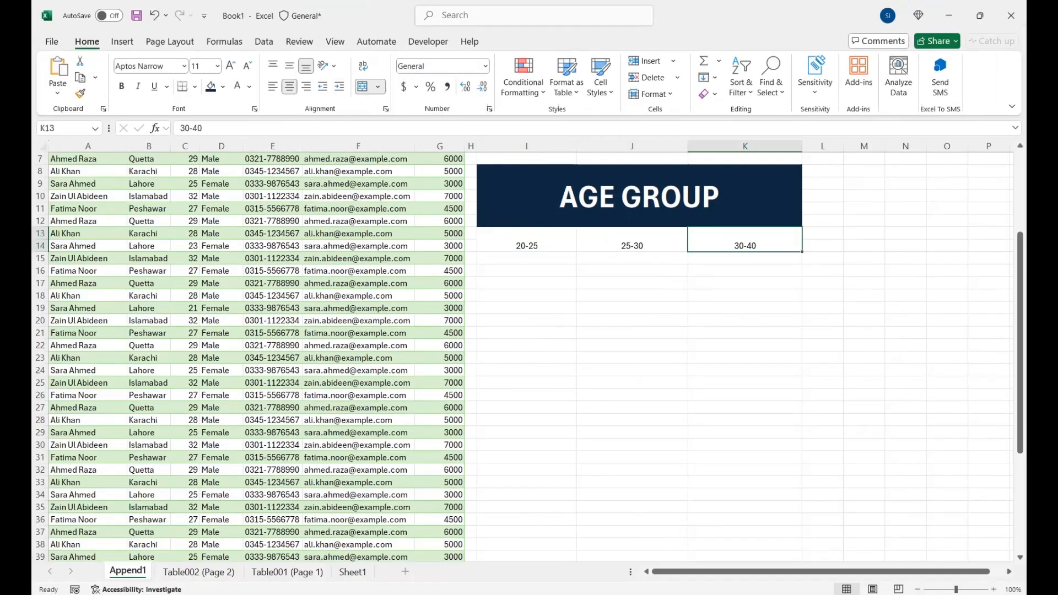
Middle-align the three age range cells I13:K14, enlarge their font to size 20 and make them bold.
key(shift+Left)
key(shift+Left)
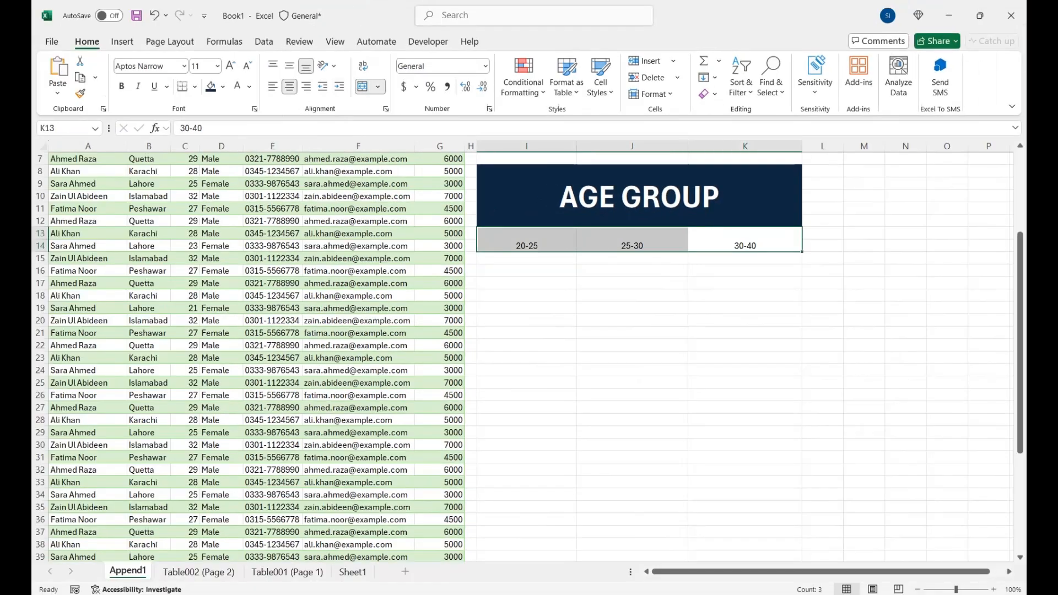
key(alt+h)
key(a)
key(m)
key(ctrl+shift+period)
key(ctrl+shift+period)
key(ctrl+shift+period)
key(ctrl+shift+period)
key(ctrl+shift+period)
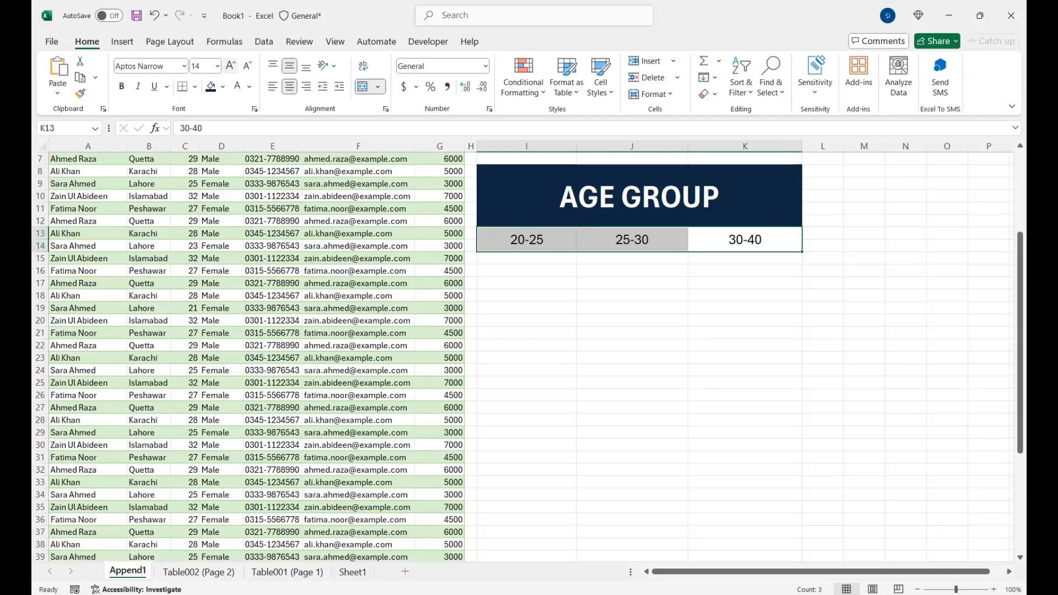
key(ctrl+b)
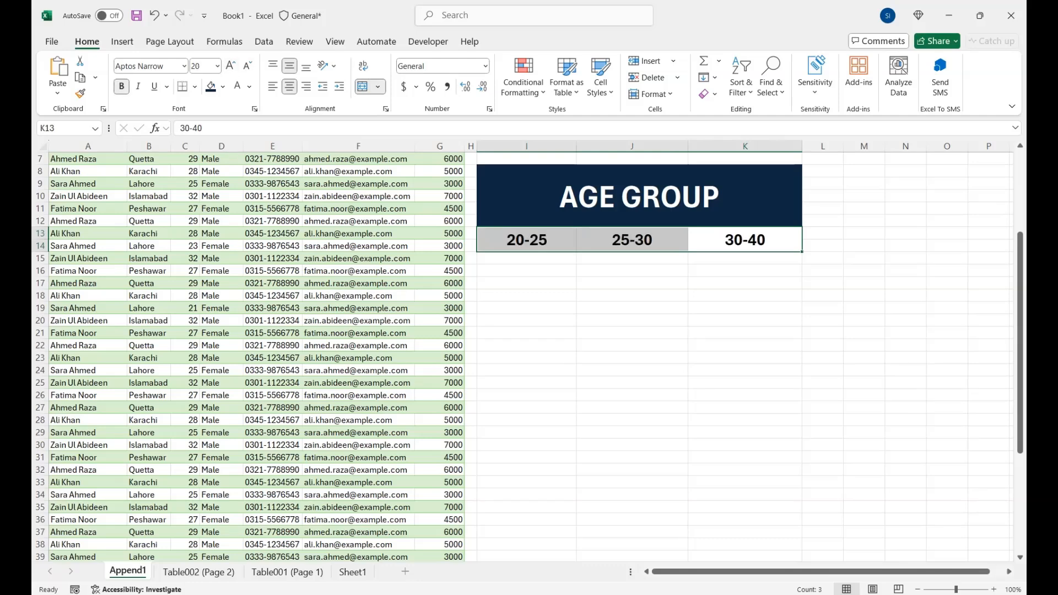
Give the age range cells I13:K14 a very light green fill.
click(249, 86)
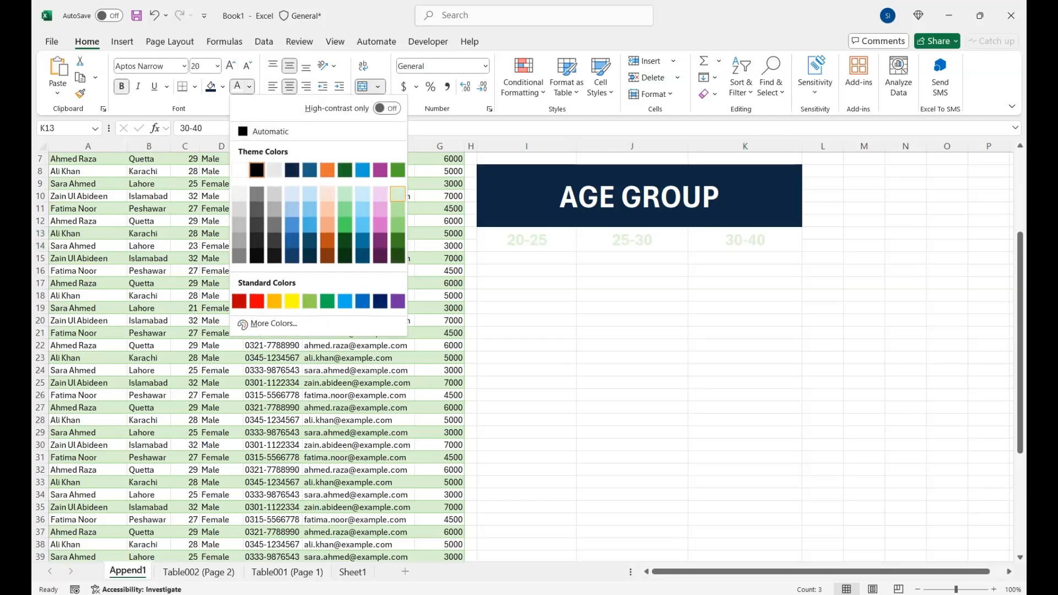
click(223, 86)
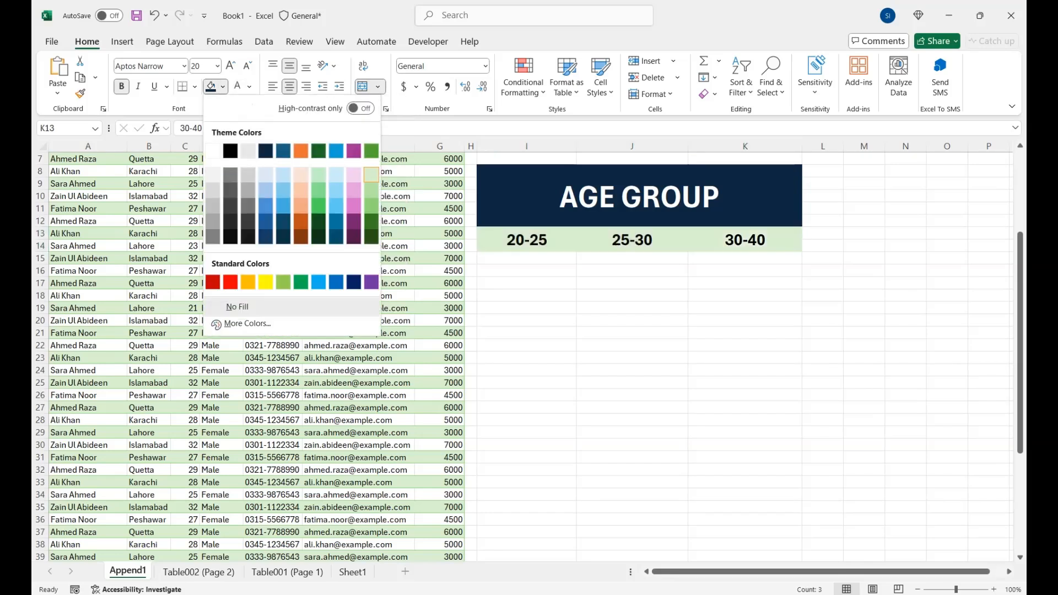
click(372, 174)
Merge rows 15 to 18 separately in columns I, J and K and fill the merged cells medium green.
drag(527, 258, 801, 302)
click(362, 87)
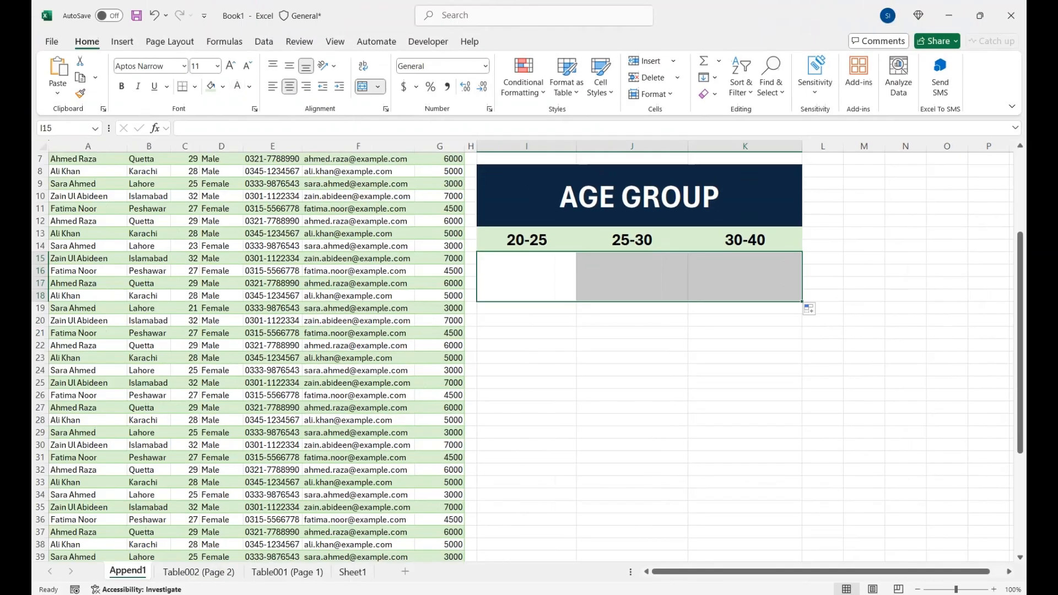
click(223, 87)
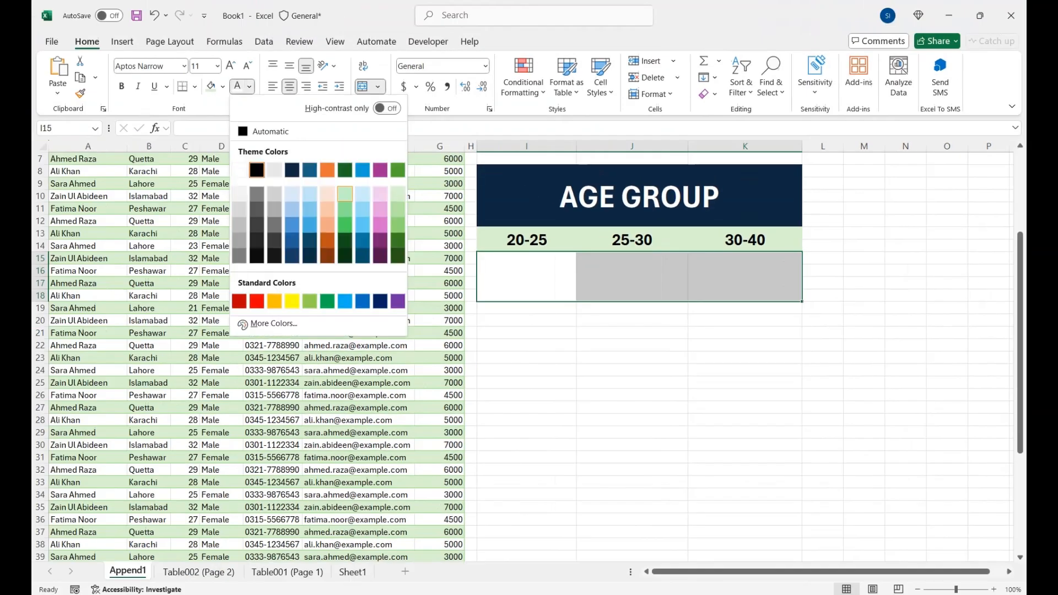
click(393, 217)
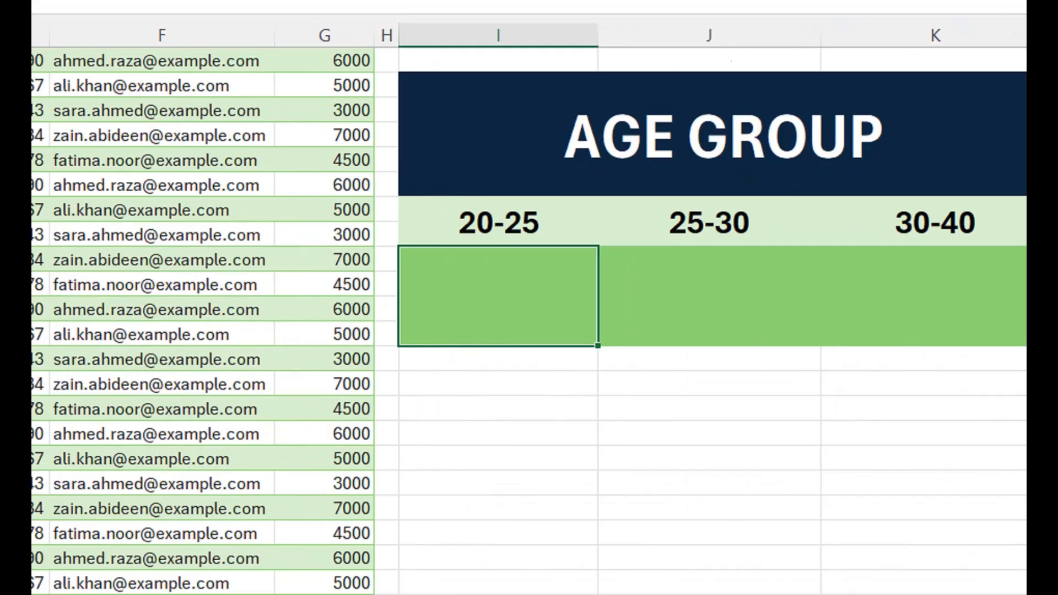
Start a COUNTIF formula in I15 with the table's whole Age column as the range, Append1[Age].
text(=COUNT)
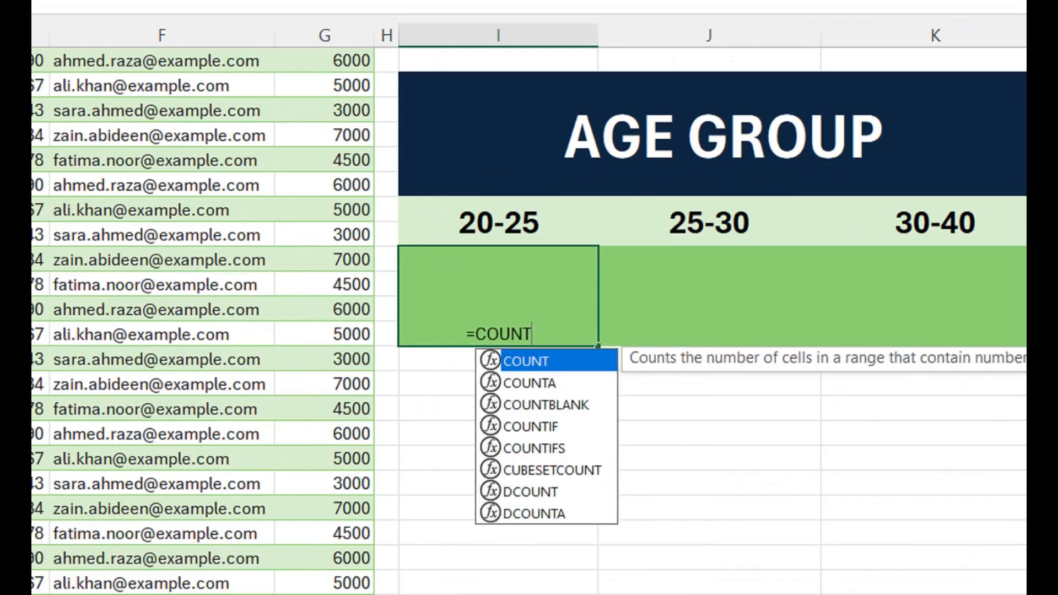
text(IF()
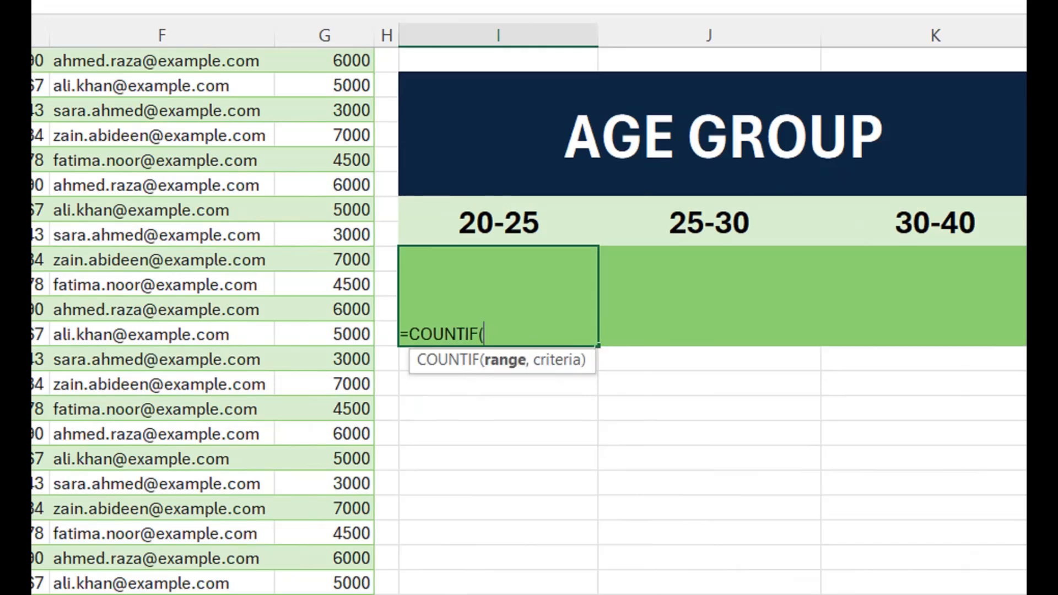
key(Up)
key(Left)
key(Left)
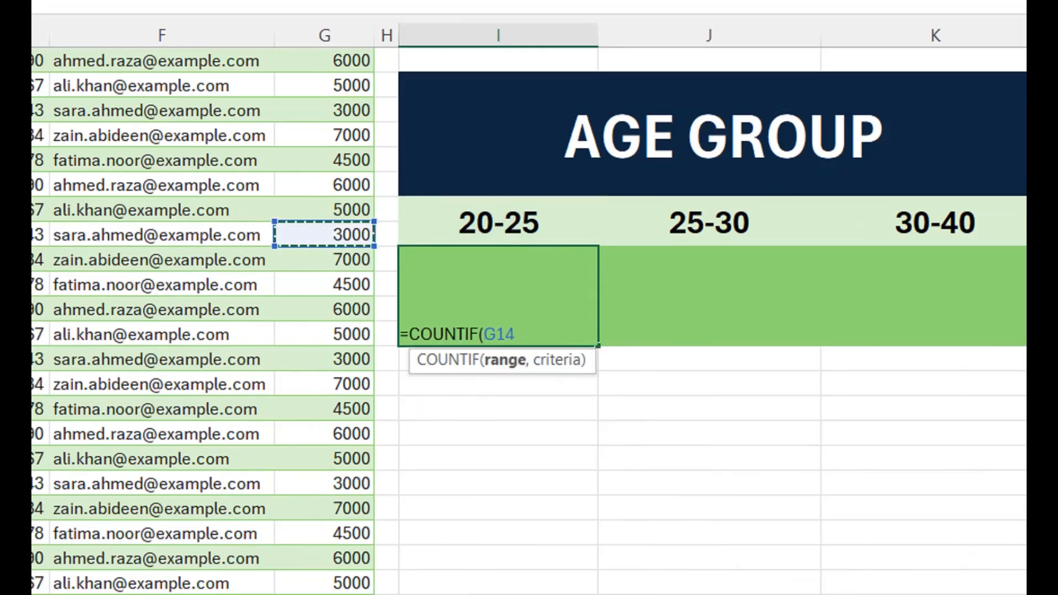
key(Left)
key(Left)
key(Left)
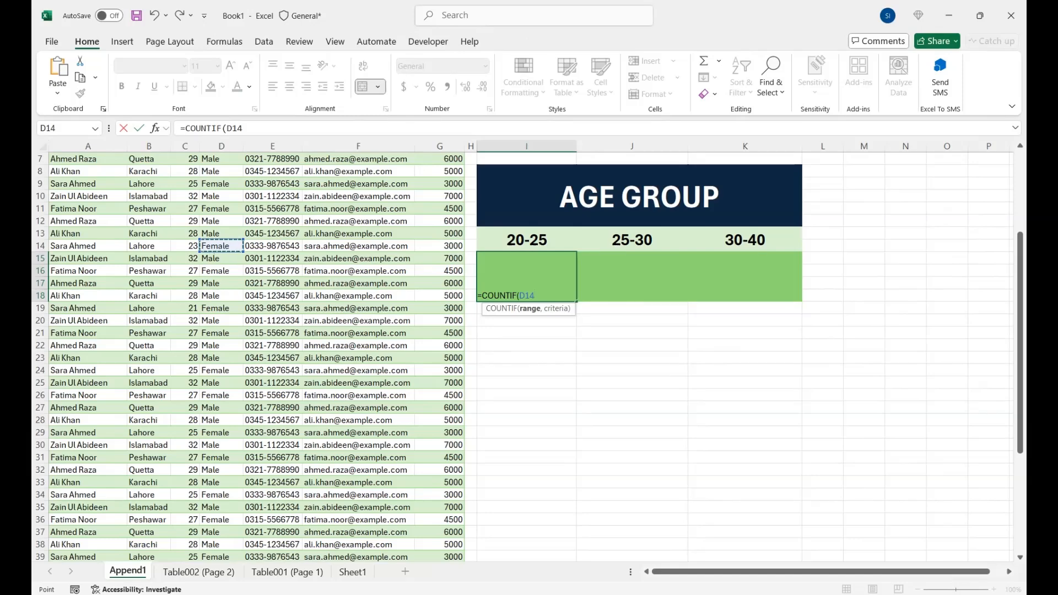
key(Up)
key(Left)
key(ctrl+Up)
key(Down)
key(ctrl+shift+Down)
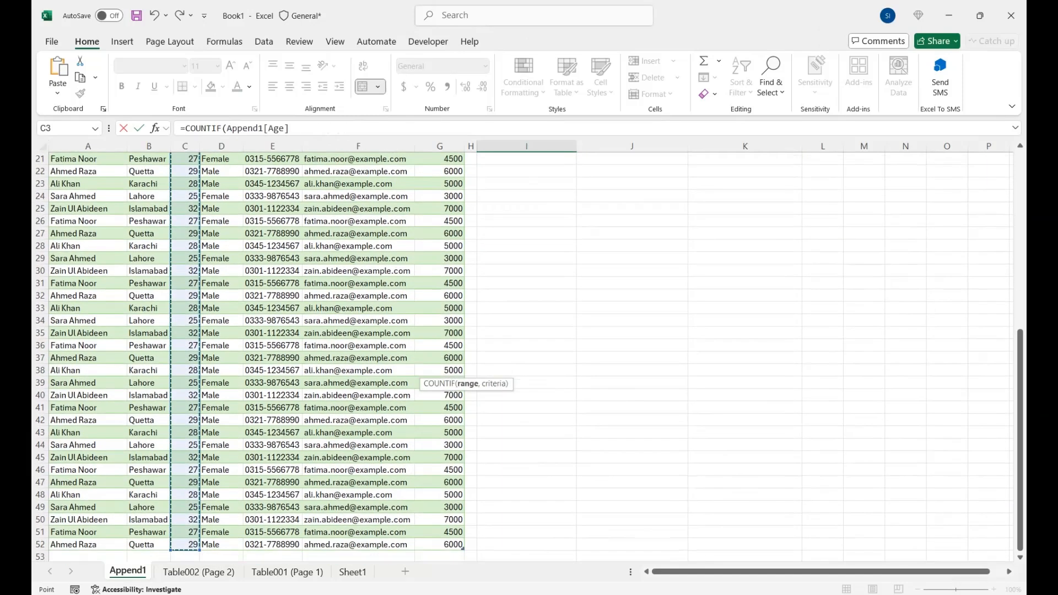
Complete the I15 formula with the criterion "<=25" and reselect the cell.
text(,")
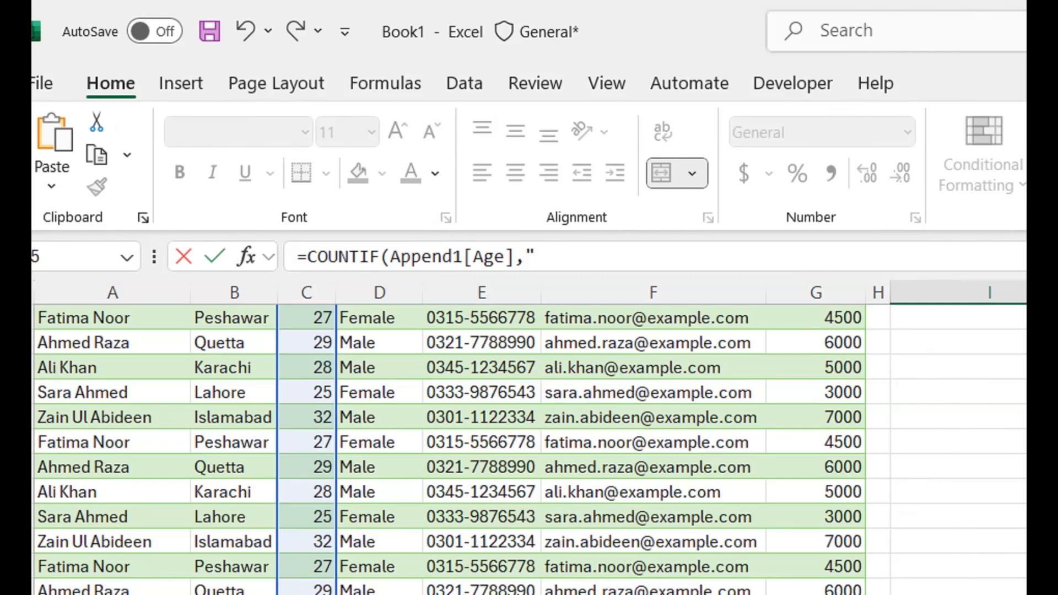
click(537, 257)
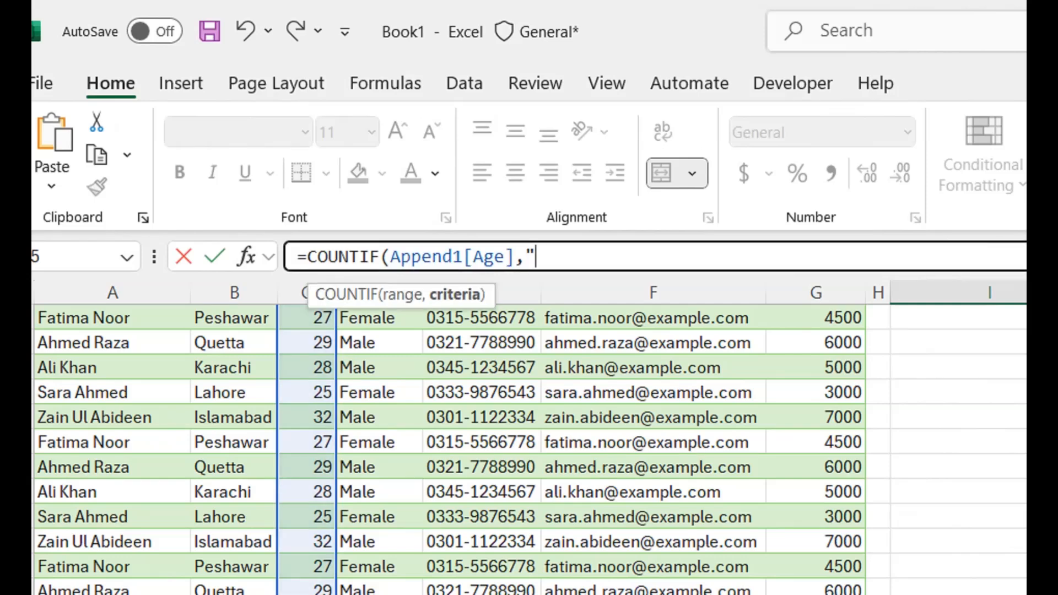
text(<=25"))
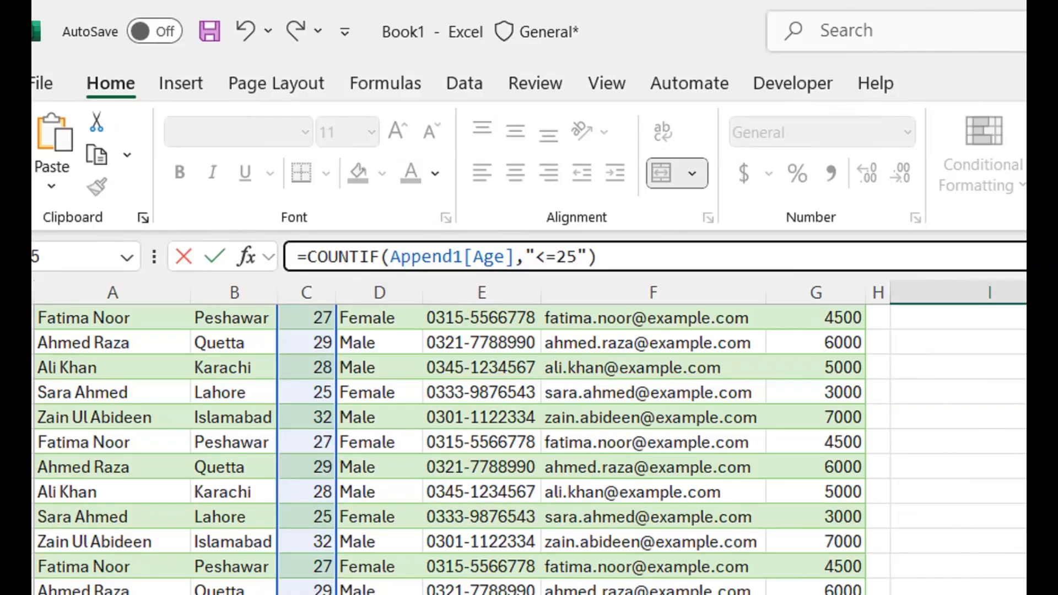
key(Return)
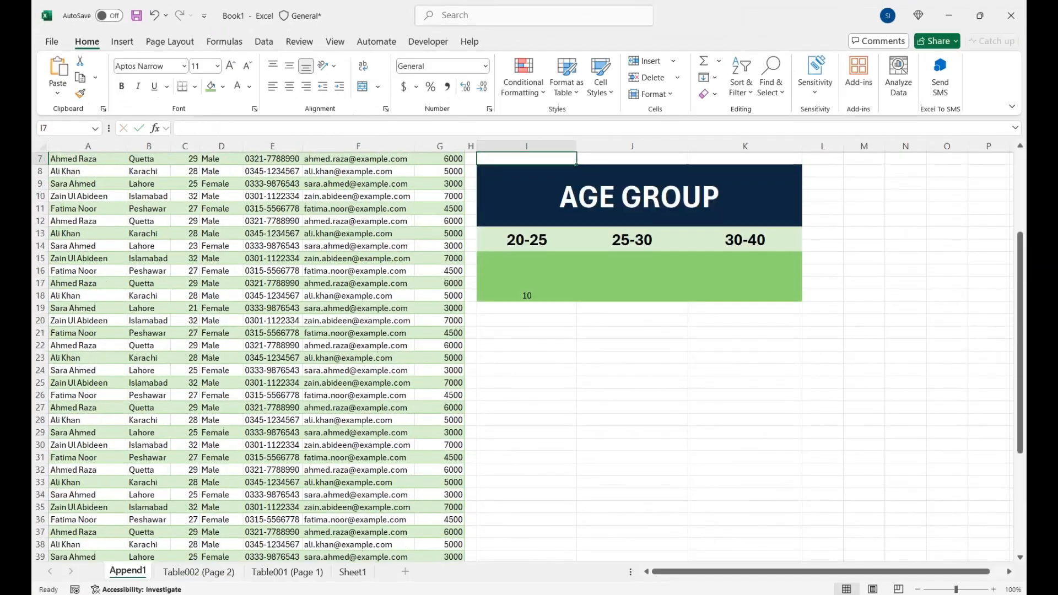
click(527, 277)
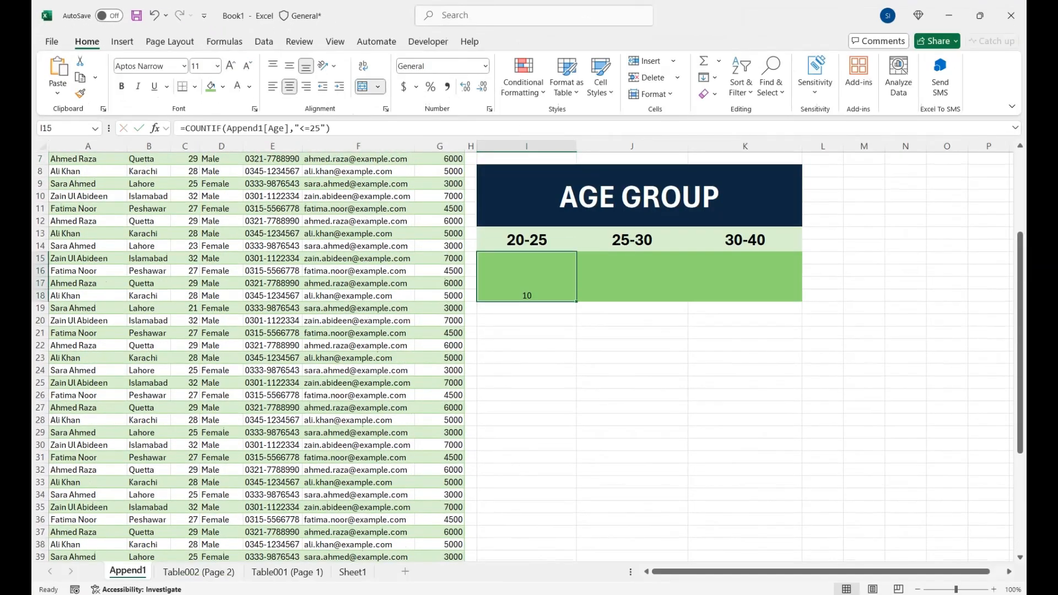
Start a COUNTIFS formula in J15 with the Age column Append1[Age] as the first criteria range.
click(631, 277)
text(=COUN)
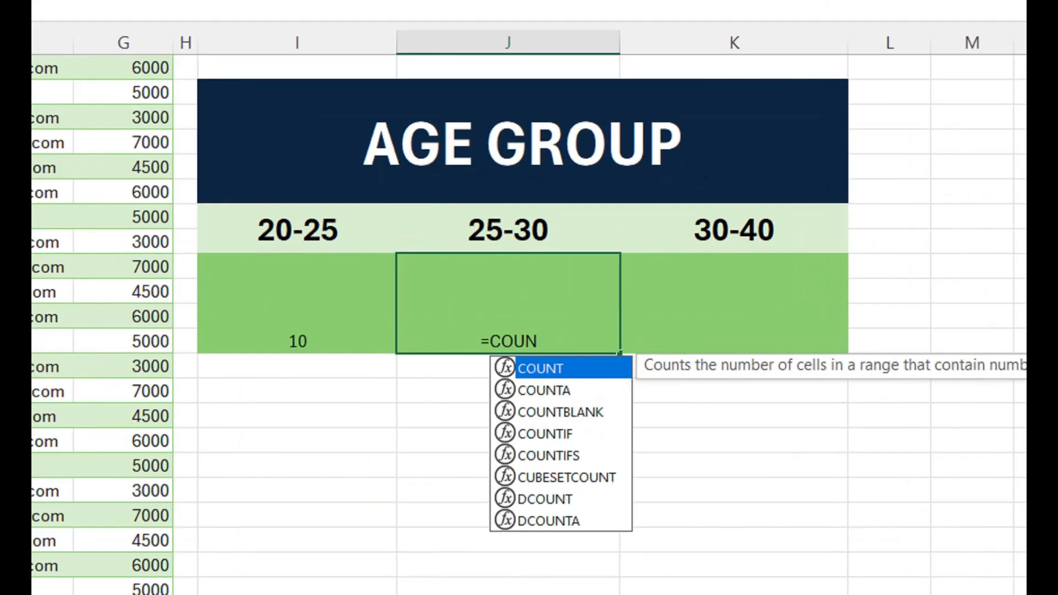
key(BackSpace)
key(BackSpace)
text(UNTIFS()
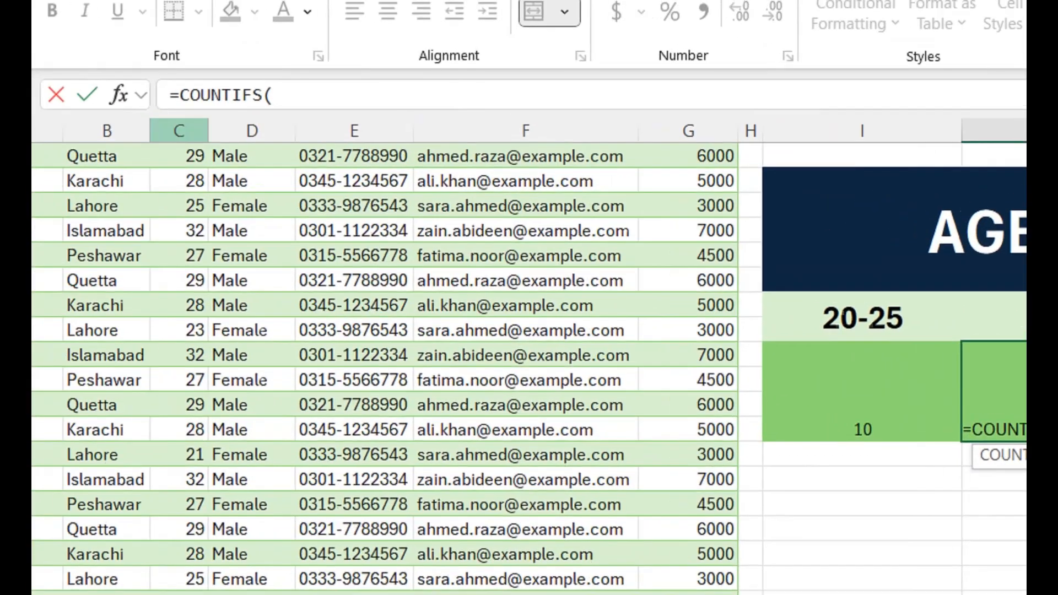
click(227, 166)
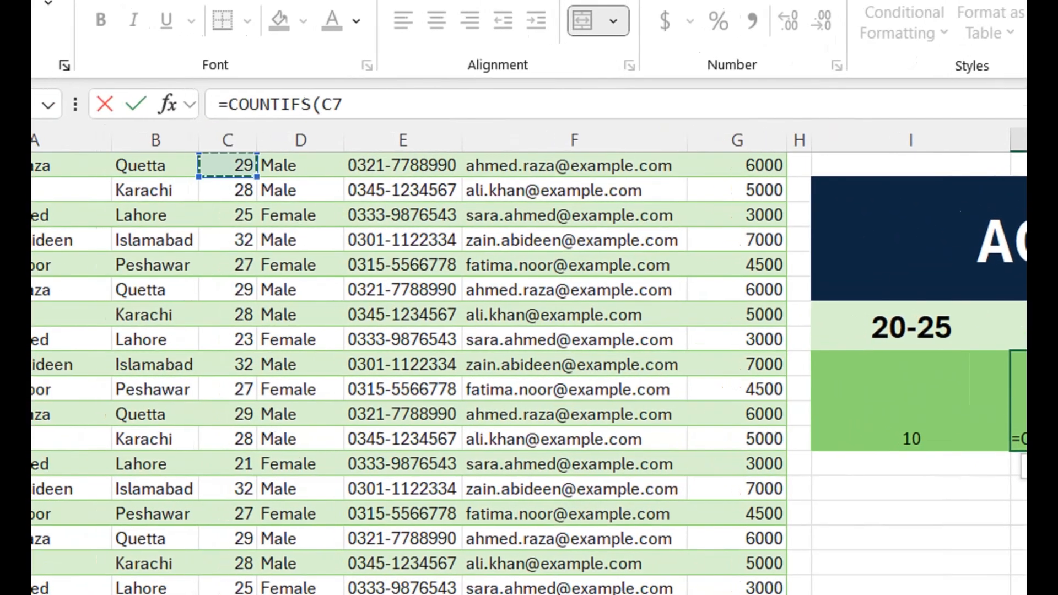
key(ctrl+Up)
key(Down)
key(ctrl+shift+Down)
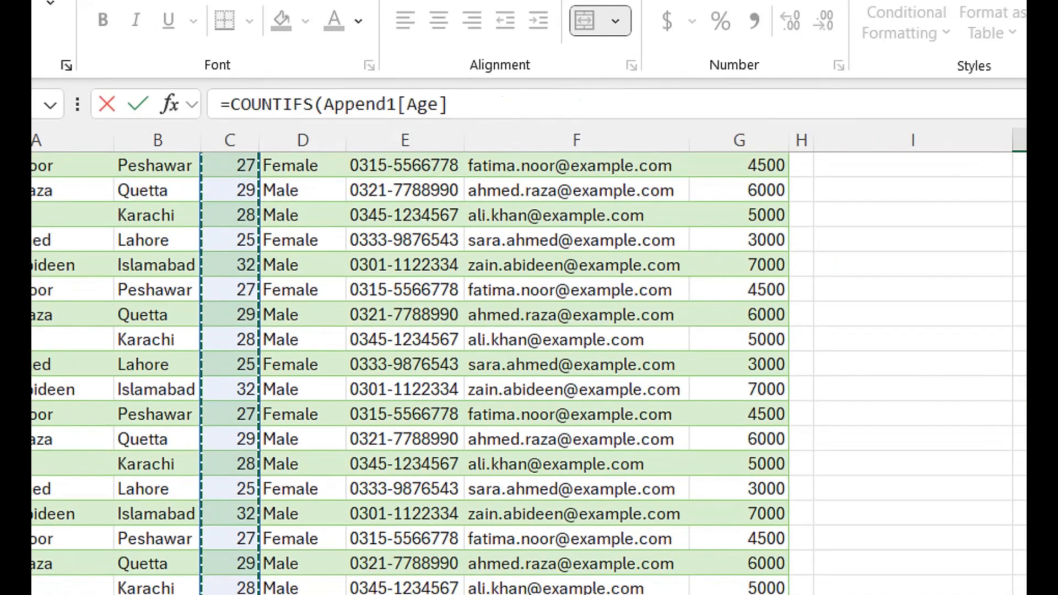
drag(324, 105, 448, 105)
click(450, 148)
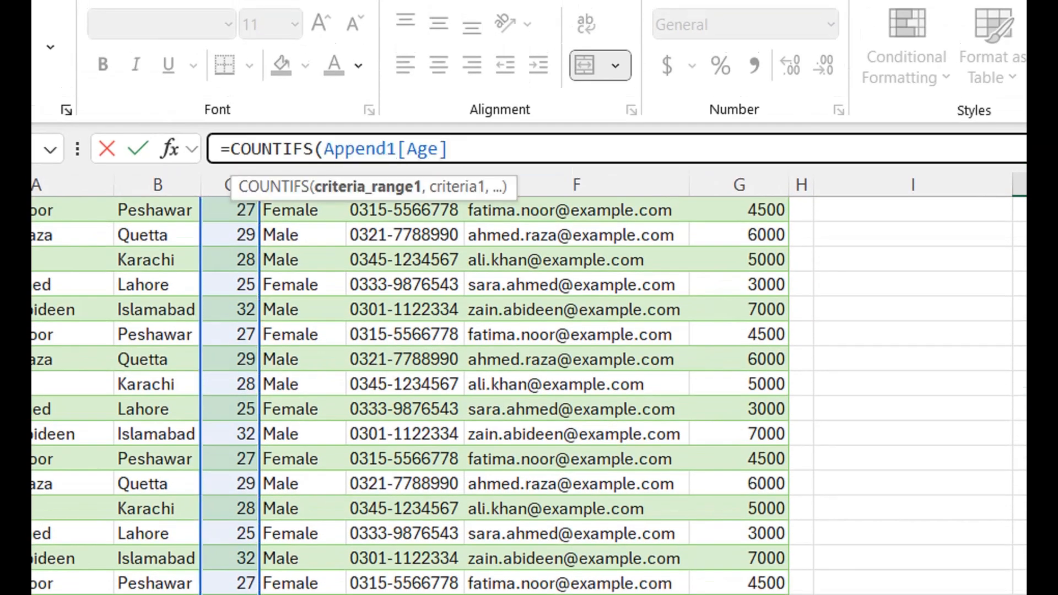
Complete the J15 formula with criterion ">25" and a second Append1[Age] range with criterion "<=30".
text(,)
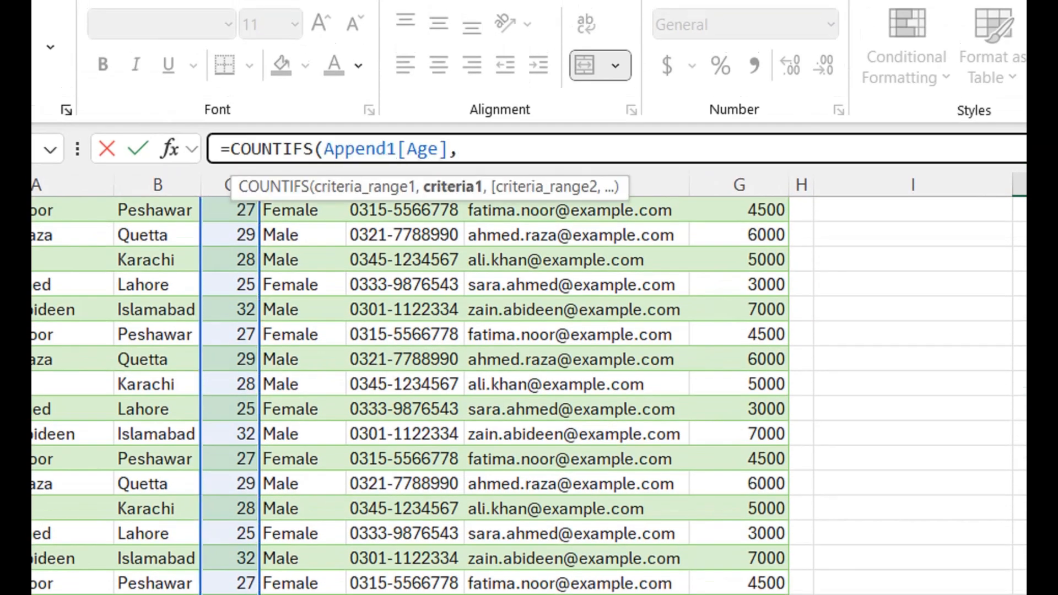
text(">=)
text(25)
text(")
text(,)
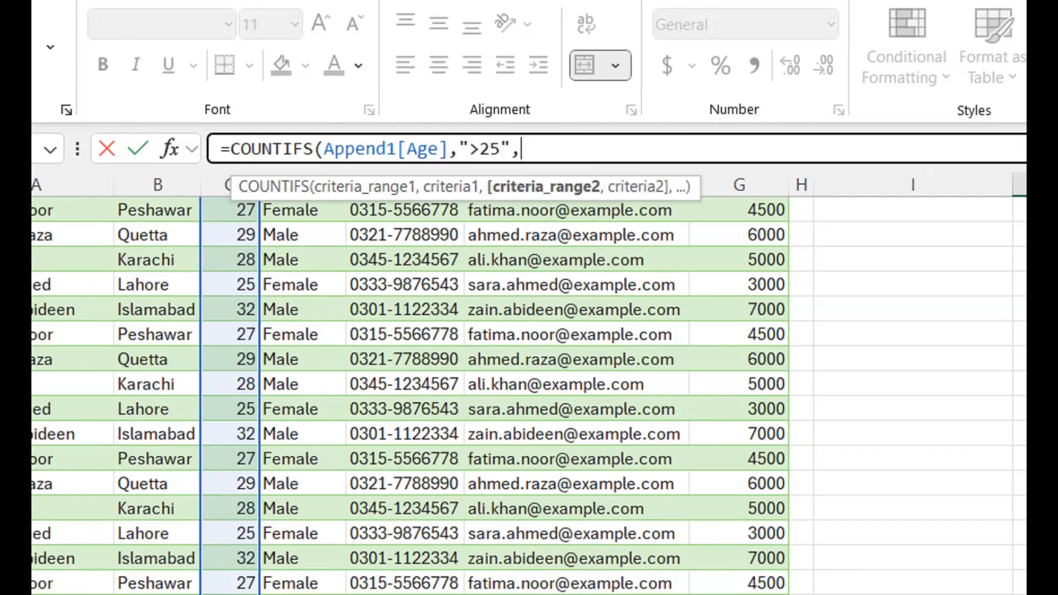
scroll(226, 330, up, 5)
click(220, 207)
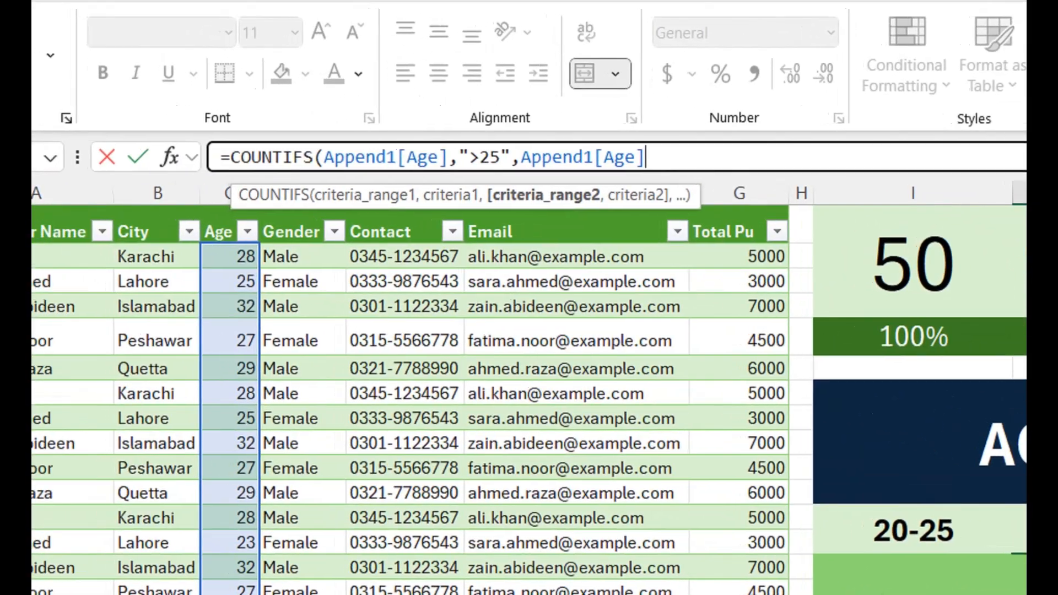
text(,"<=)
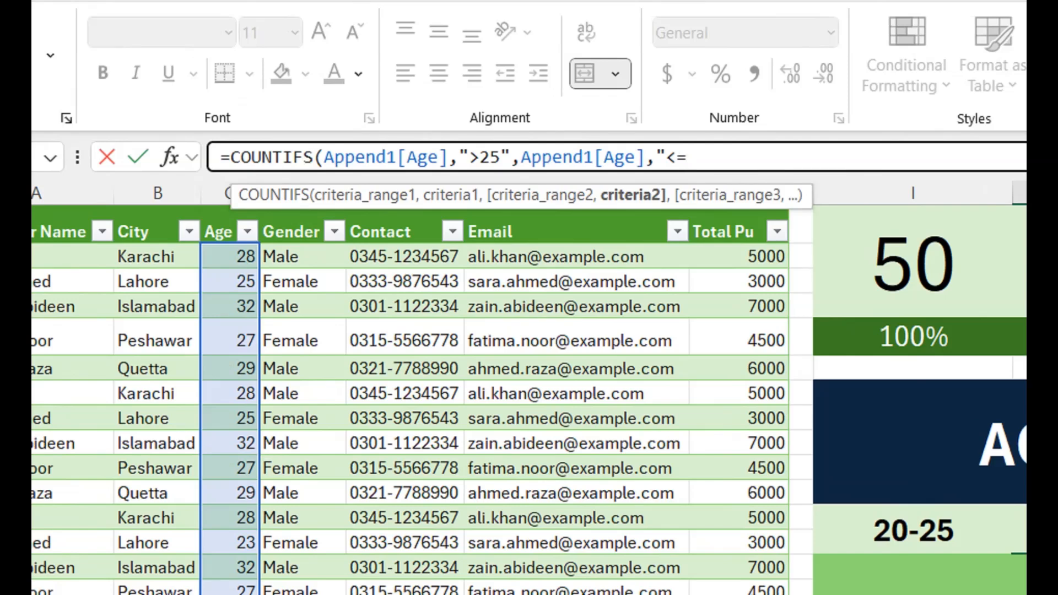
text(30"))
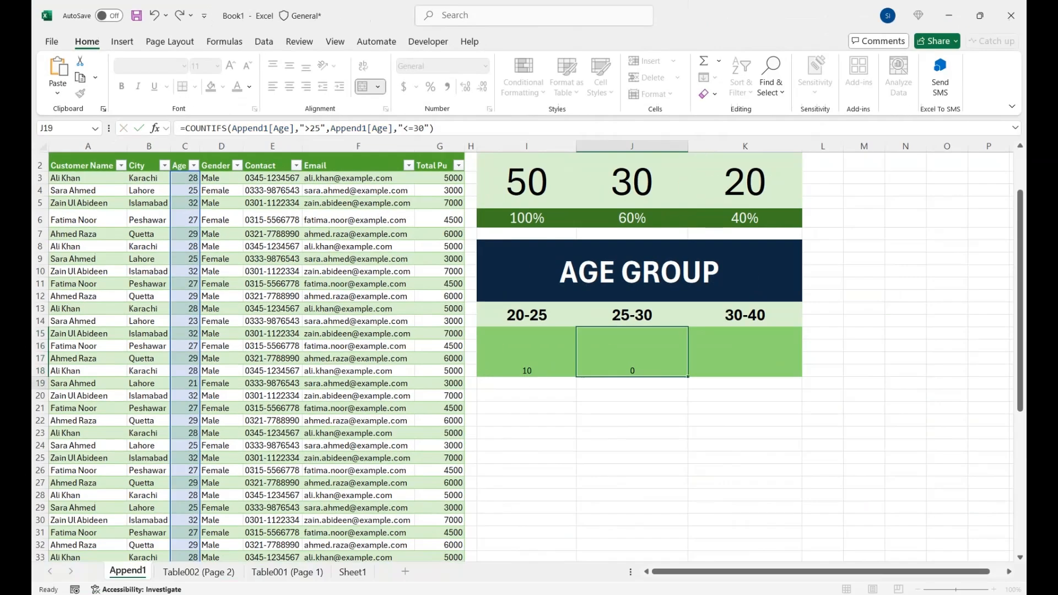
key(Return)
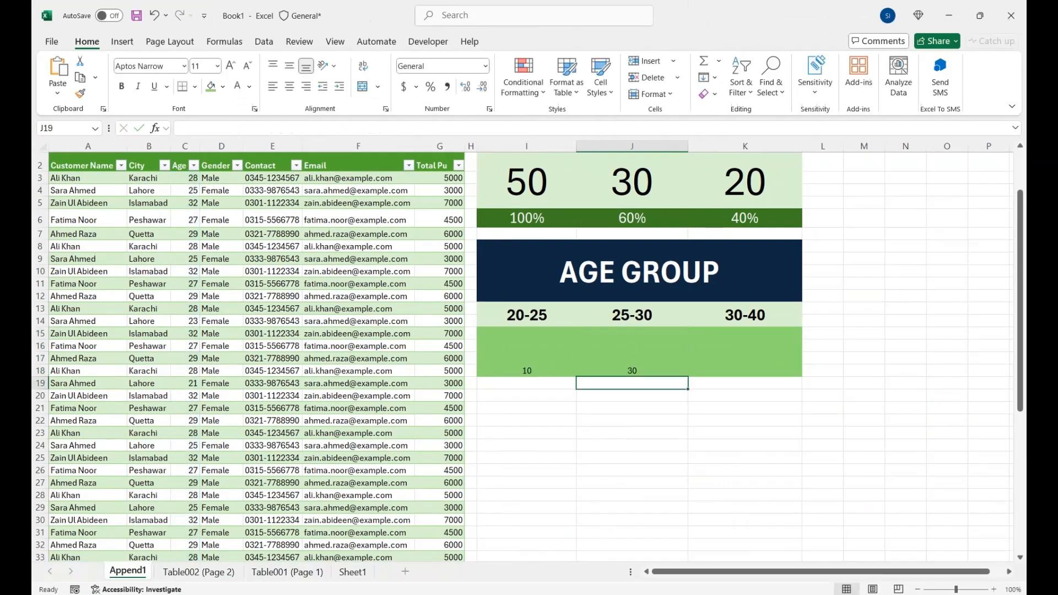
Copy the J15 COUNTIFS formula text and paste it into K15 under the 30-40 heading.
double_click(632, 370)
drag(685, 371, 482, 371)
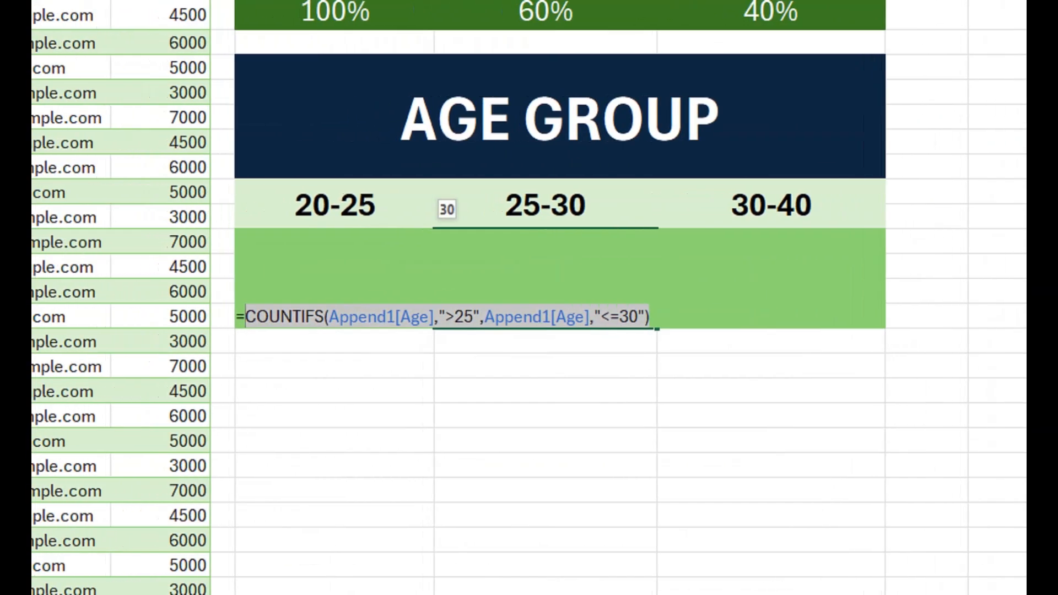
drag(211, 316, 651, 316)
key(Tab)
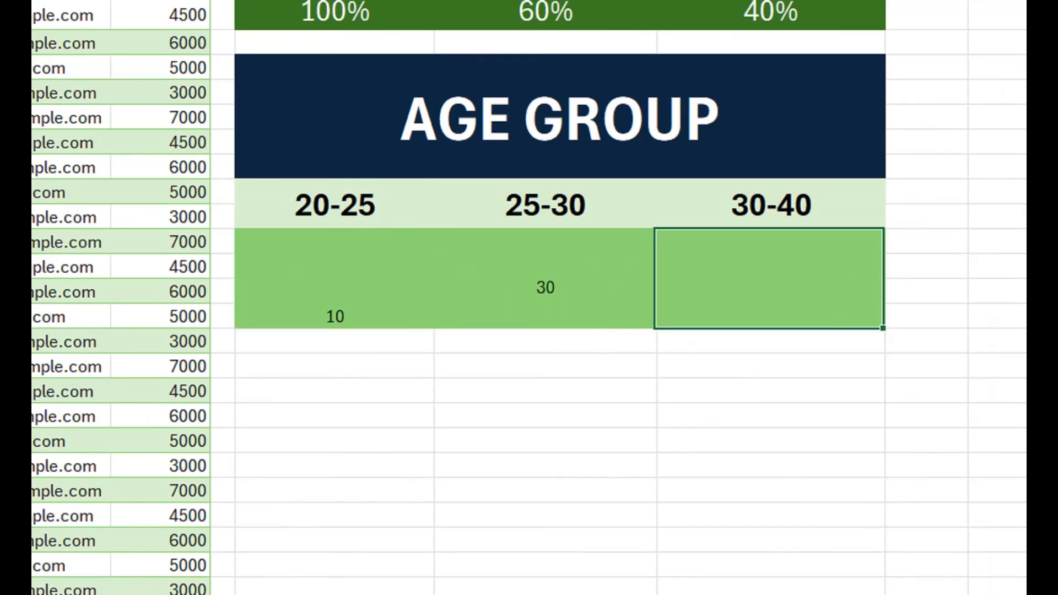
key(ctrl+v)
click(506, 243)
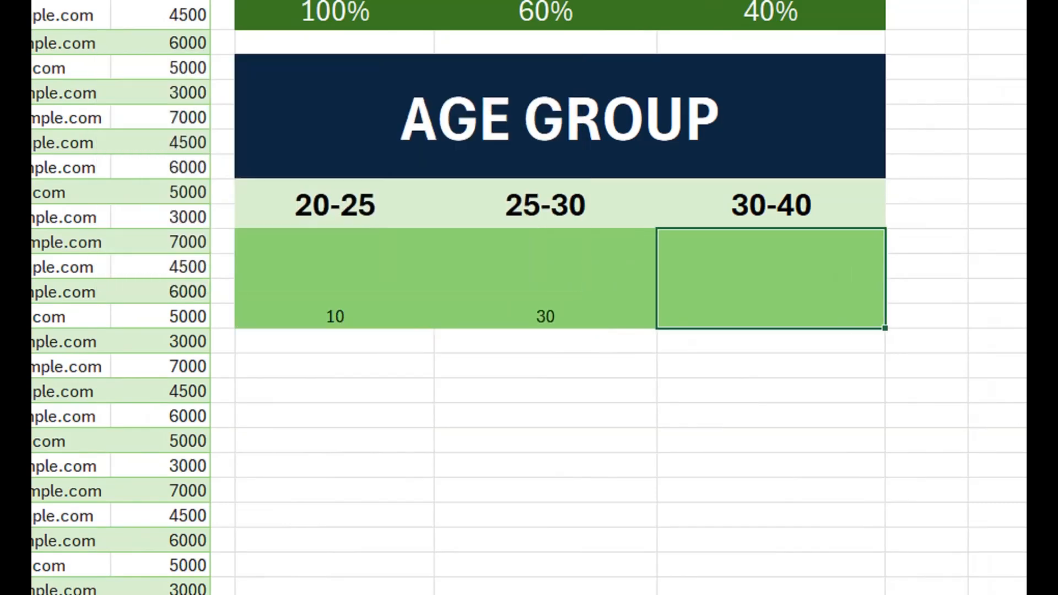
key(ctrl+v)
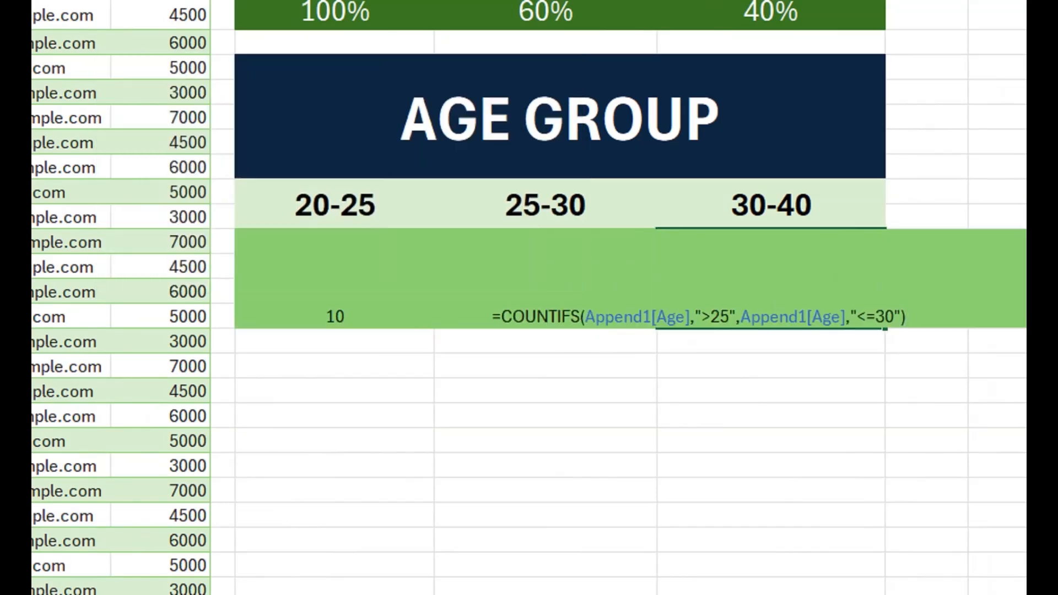
Change the criteria in the K15 formula to ">30" and "<=40" and enter it.
double_click(720, 316)
text(30)
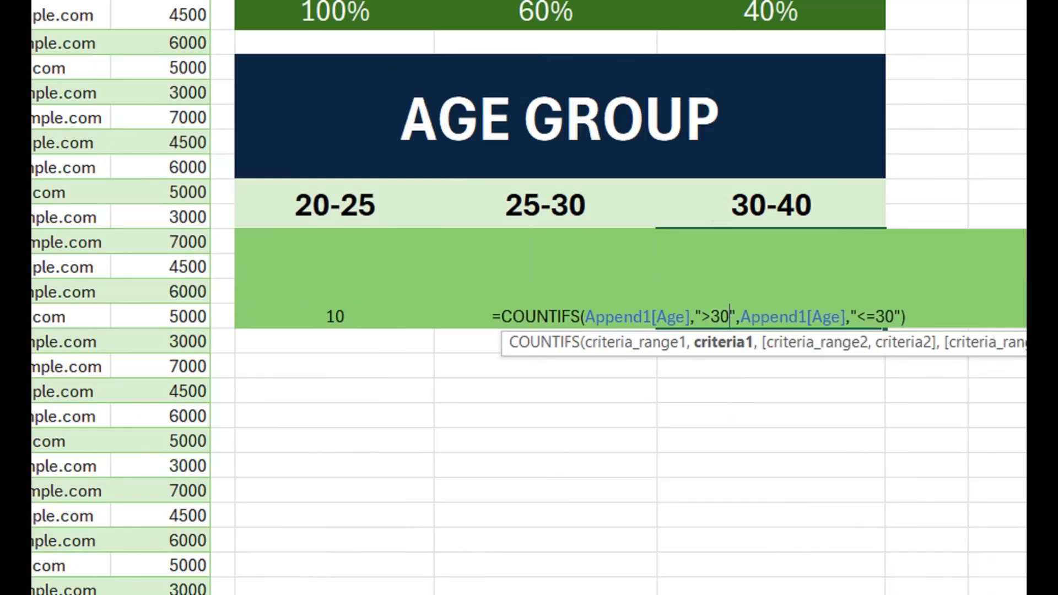
scroll(815, 317, right, 1)
click(816, 317)
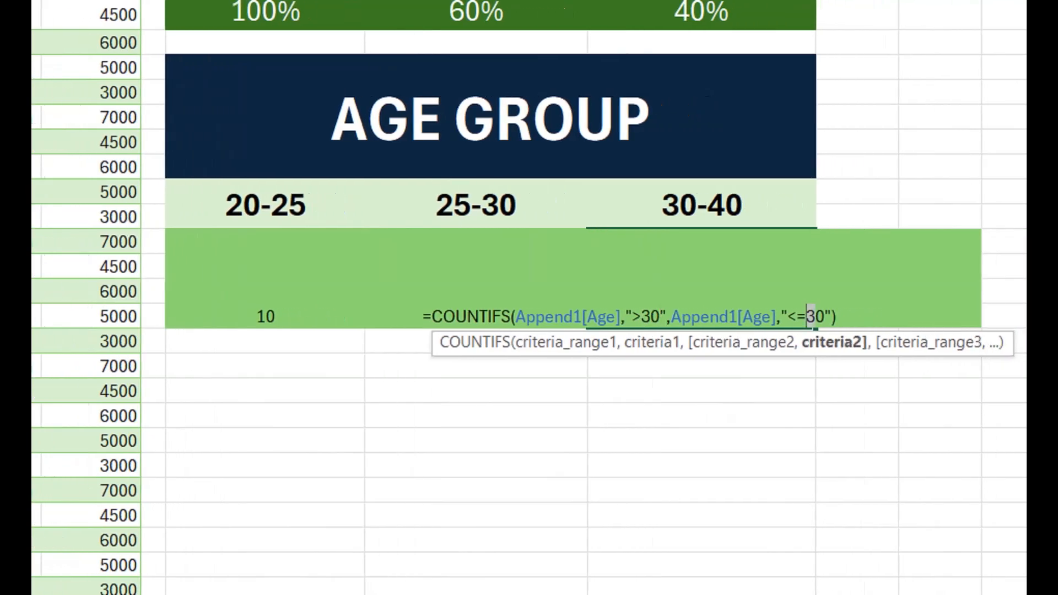
key(BackSpace)
text(4)
key(Return)
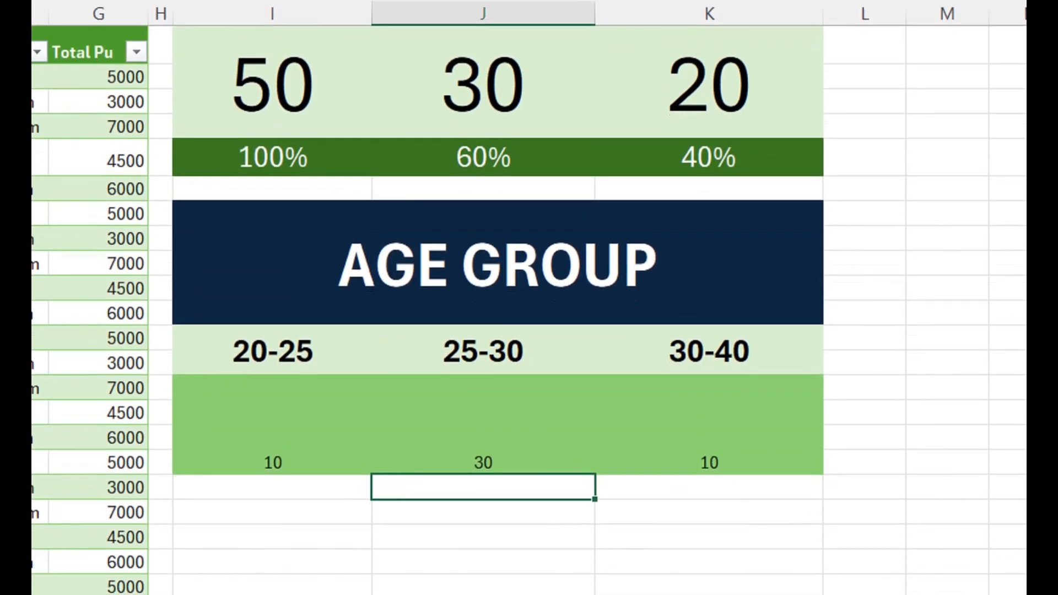
Format the three age group counts in bold 48 pt, centred, with the light green fill.
click(272, 424)
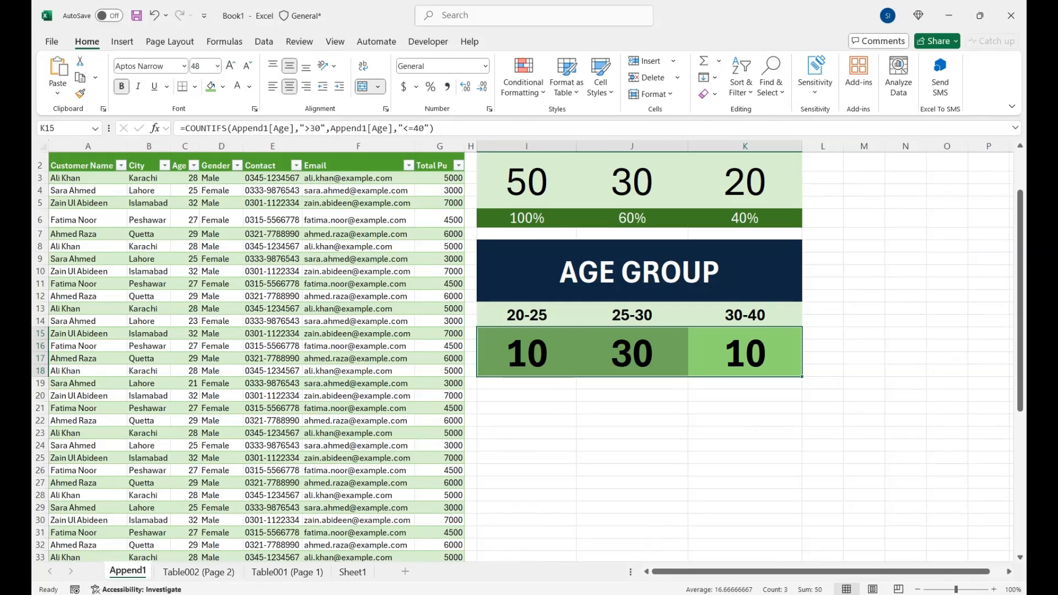
click(527, 353)
key(ctrl+z)
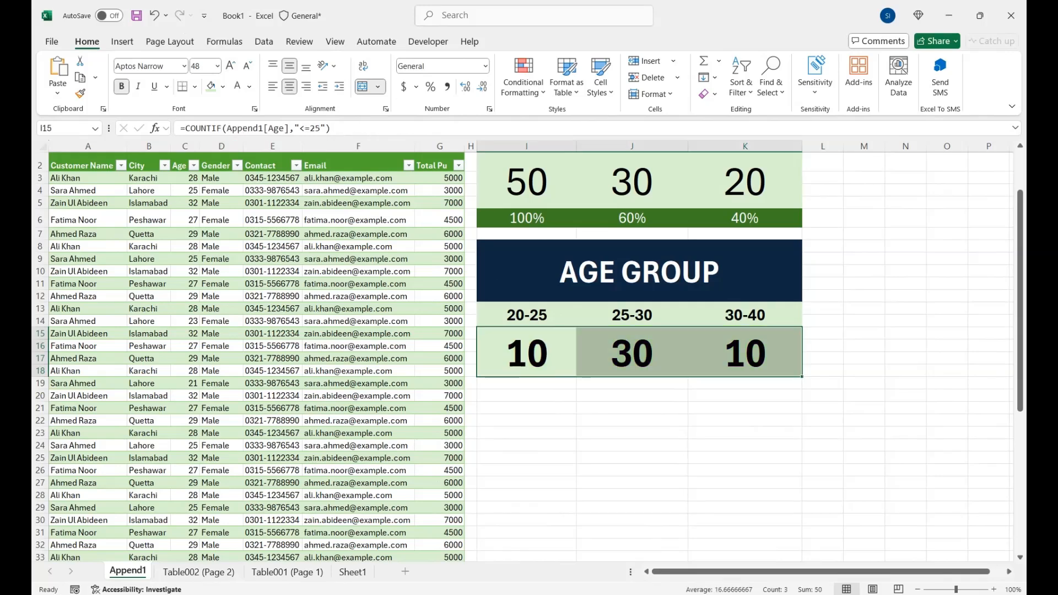
Copy the formatting of percentage cell I6 onto I19:K19 with Format Painter.
click(527, 218)
click(80, 94)
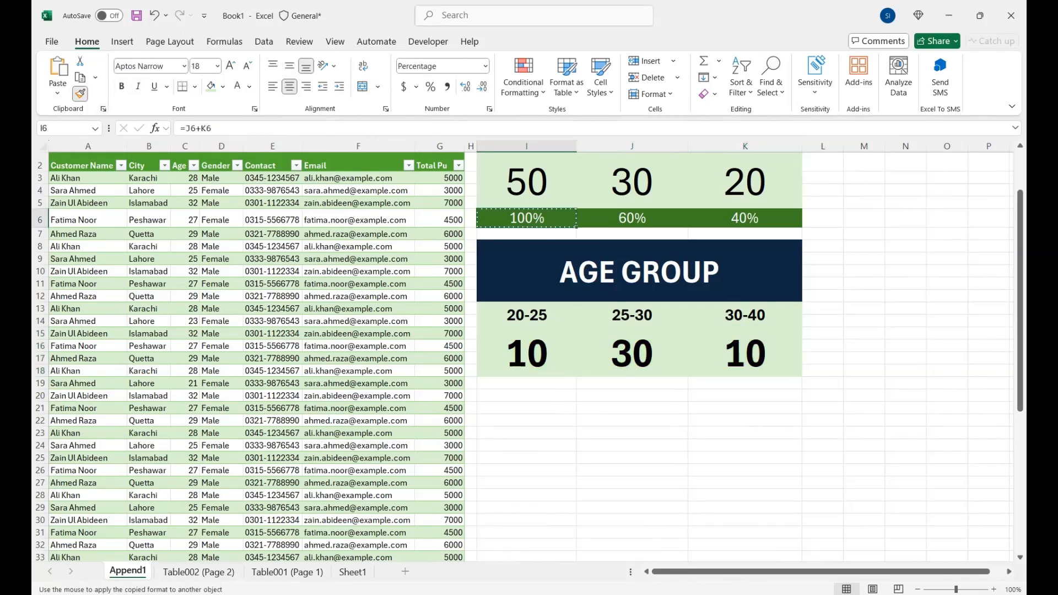
mouse_move(527, 383)
mouse_down()
mouse_move(783, 396)
mouse_move(783, 386)
mouse_up()
Enter the formula =I15/I2 in I19 for the 20-25 group's percentage.
click(527, 387)
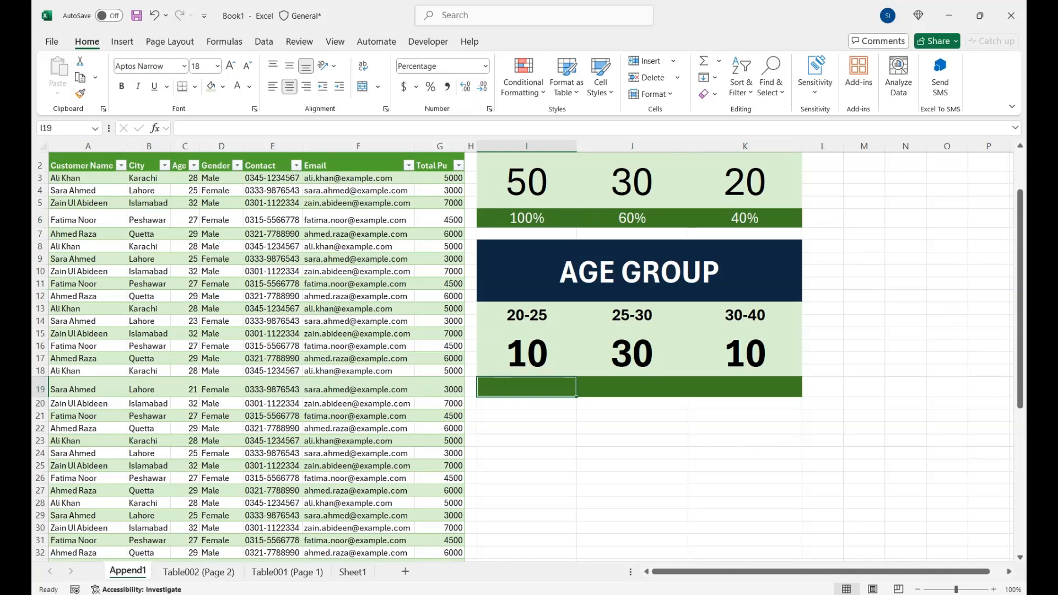
text(=)
key(Up)
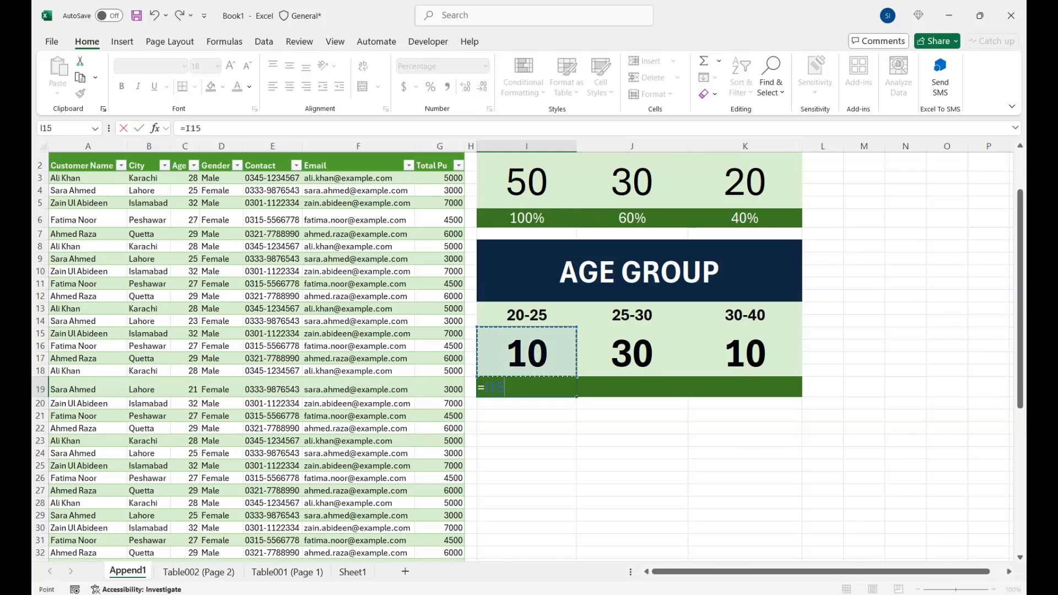
text(/)
click(527, 182)
key(Return)
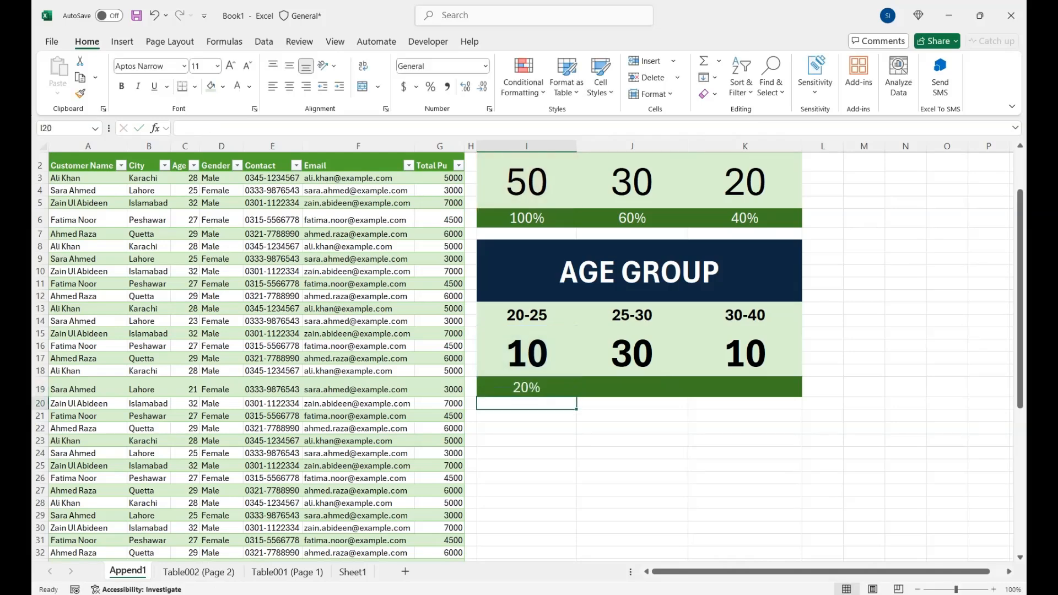
Make the divisor in the I19 formula absolute so it reads =I15/$I$2.
click(527, 387)
key(F2)
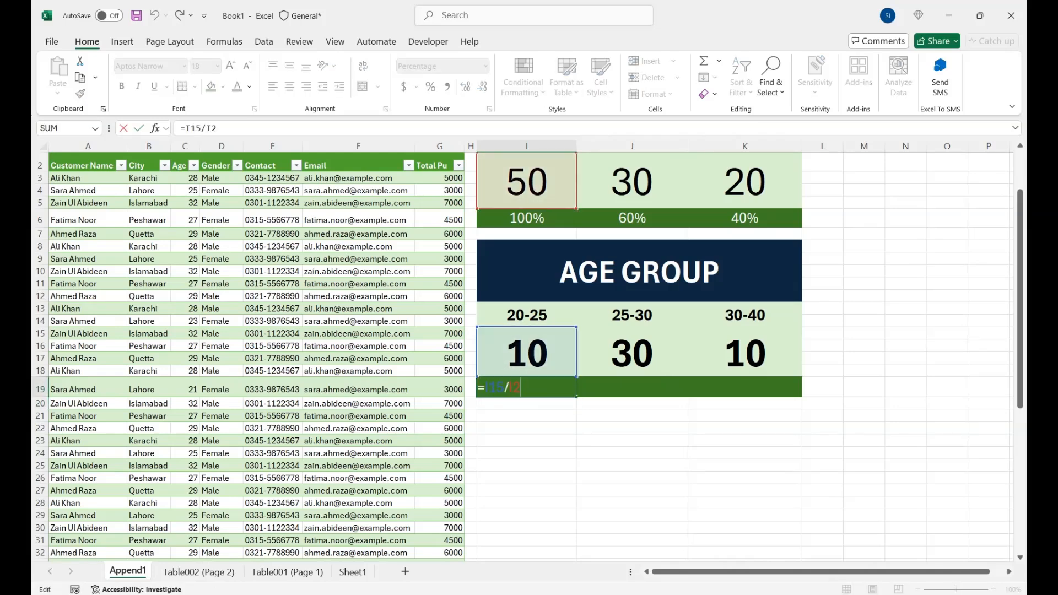
key(F4)
key(Return)
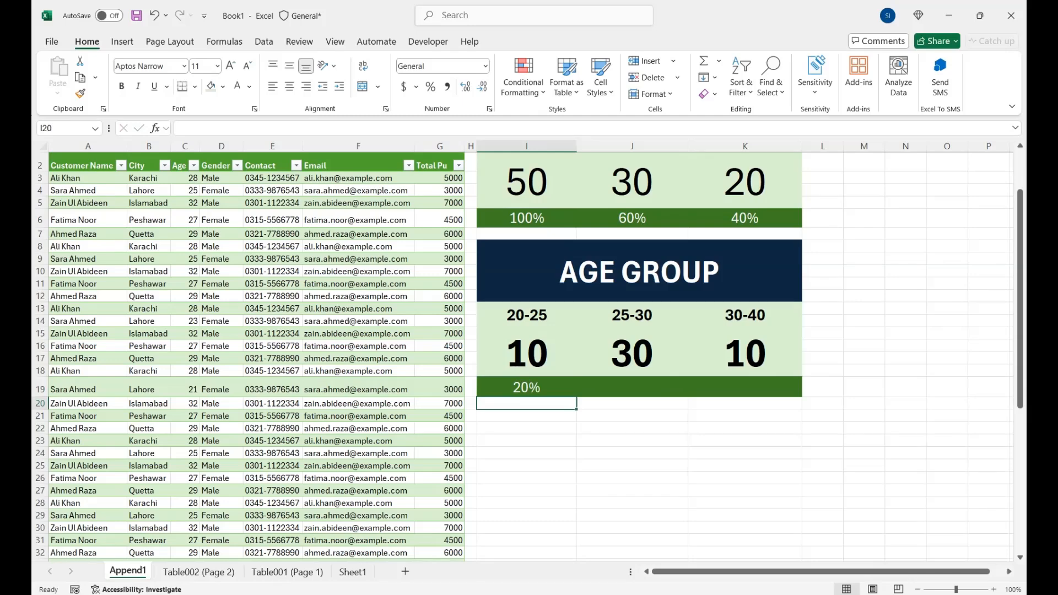
Fill the I19 formula across to K19 and increase the font size of the three percentages by two increments.
click(527, 388)
drag(576, 397, 753, 388)
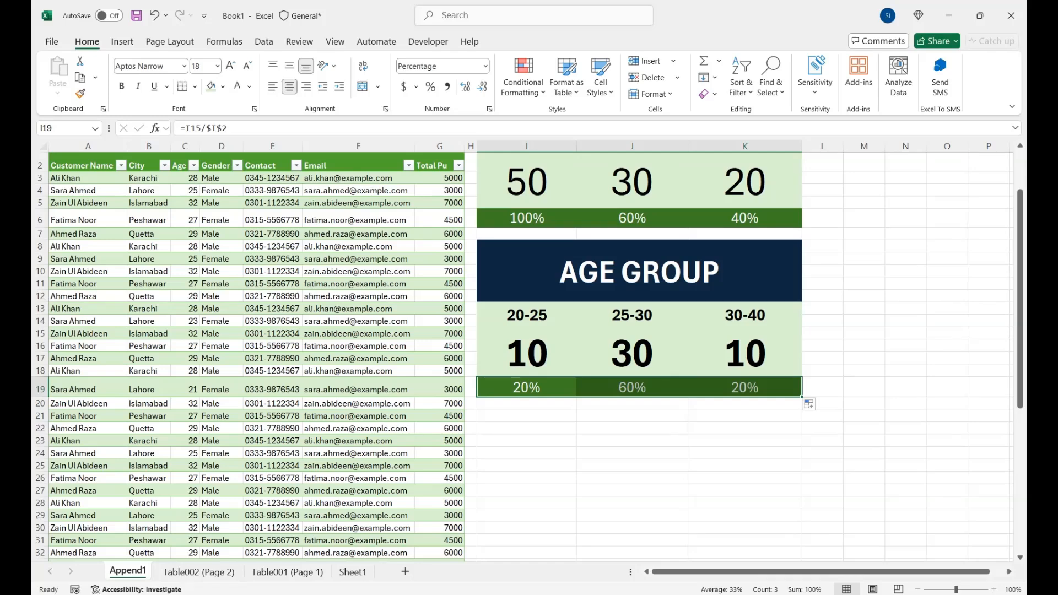
key(Tab)
key(Tab)
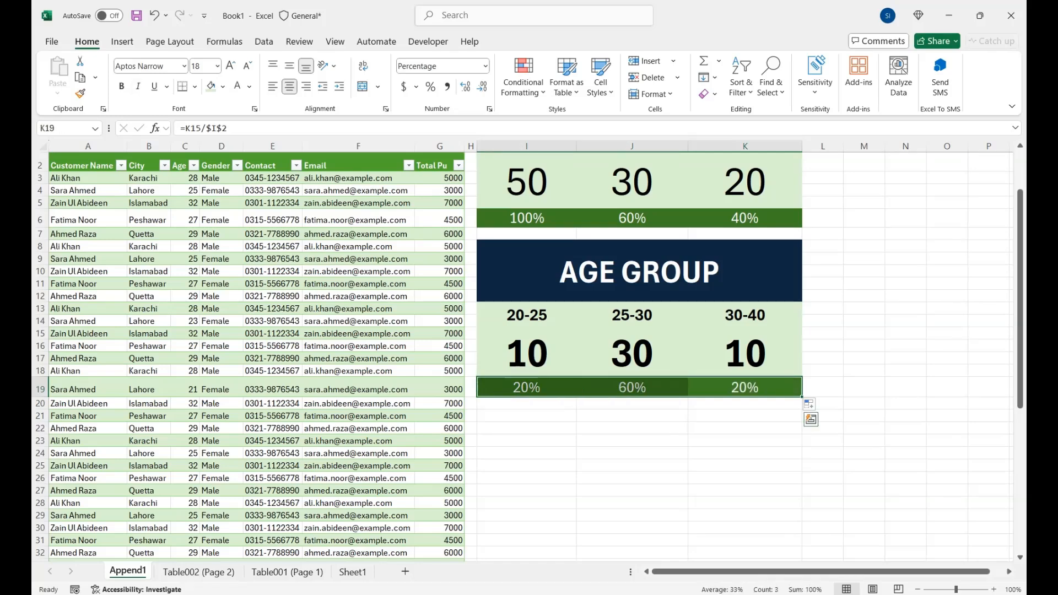
click(231, 66)
click(230, 66)
Insert a doughnut chart from the MALE and FEMALE headings J1:K1 and their percentages J6:K6.
drag(905, 346, 864, 172)
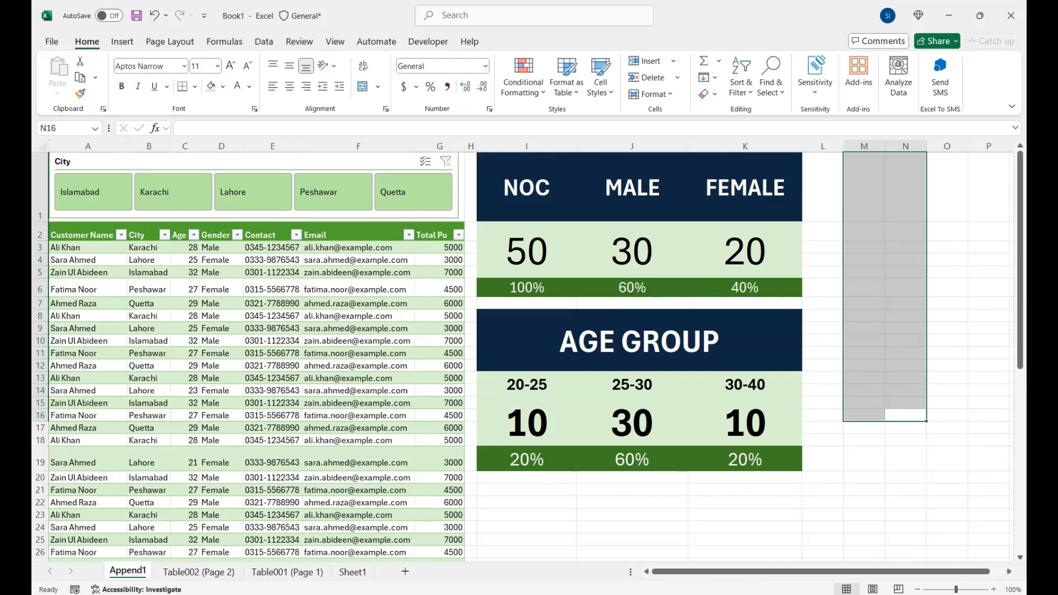
click(358, 341)
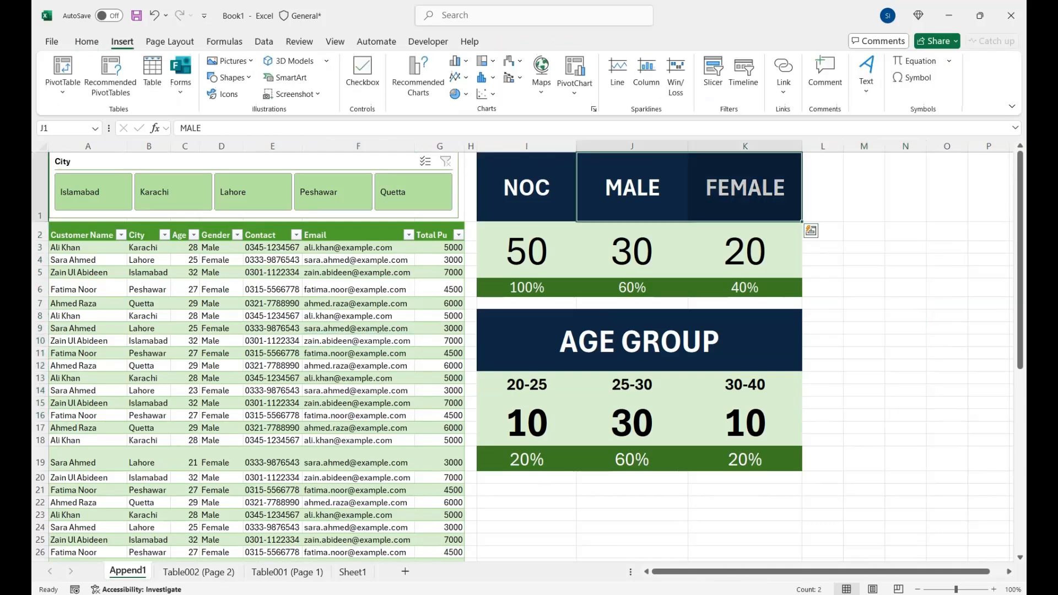
drag(633, 288, 745, 288)
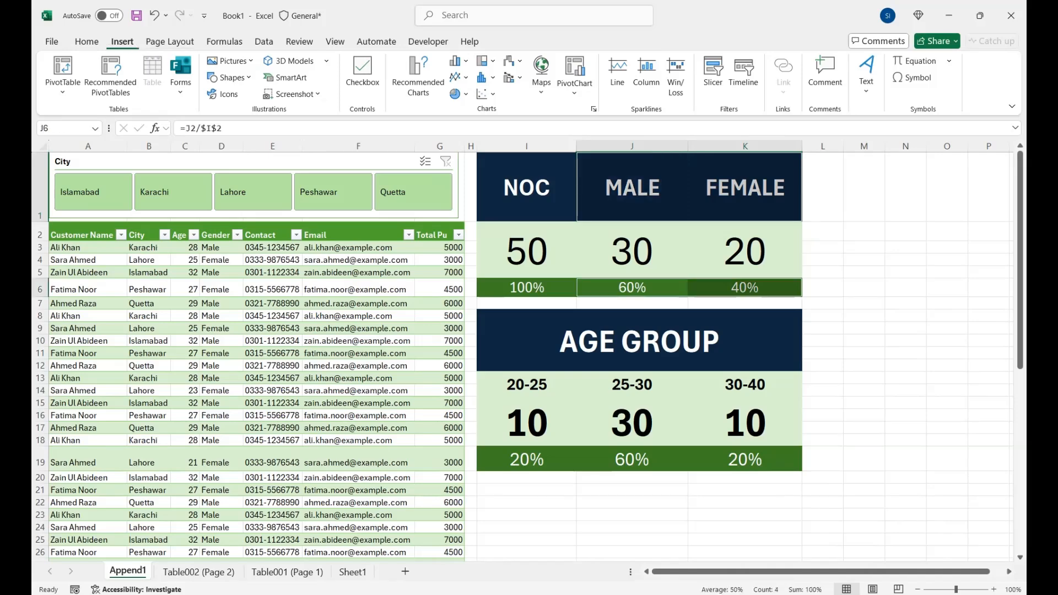
click(457, 94)
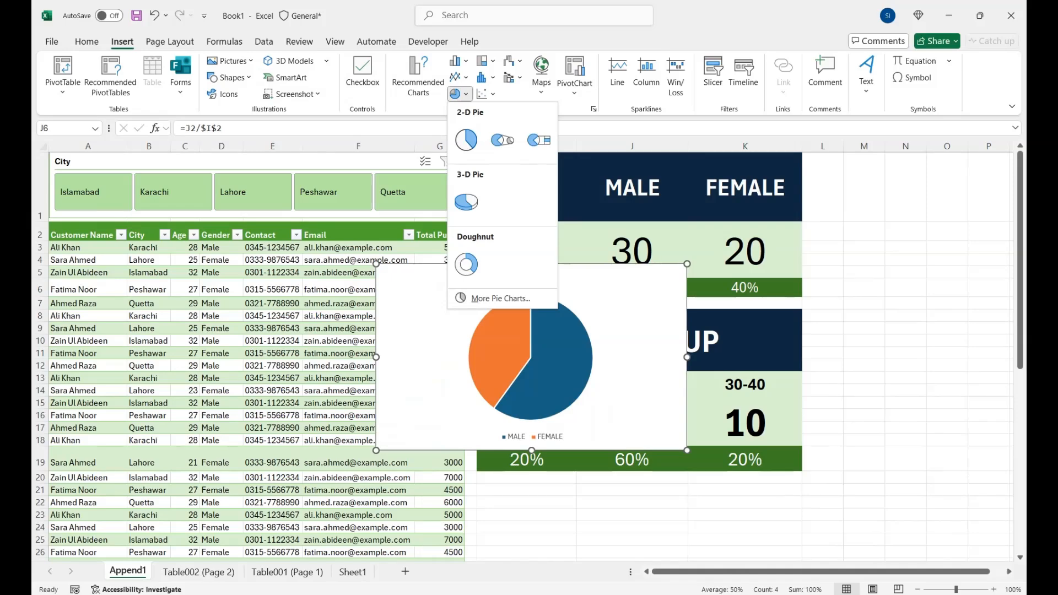
click(466, 265)
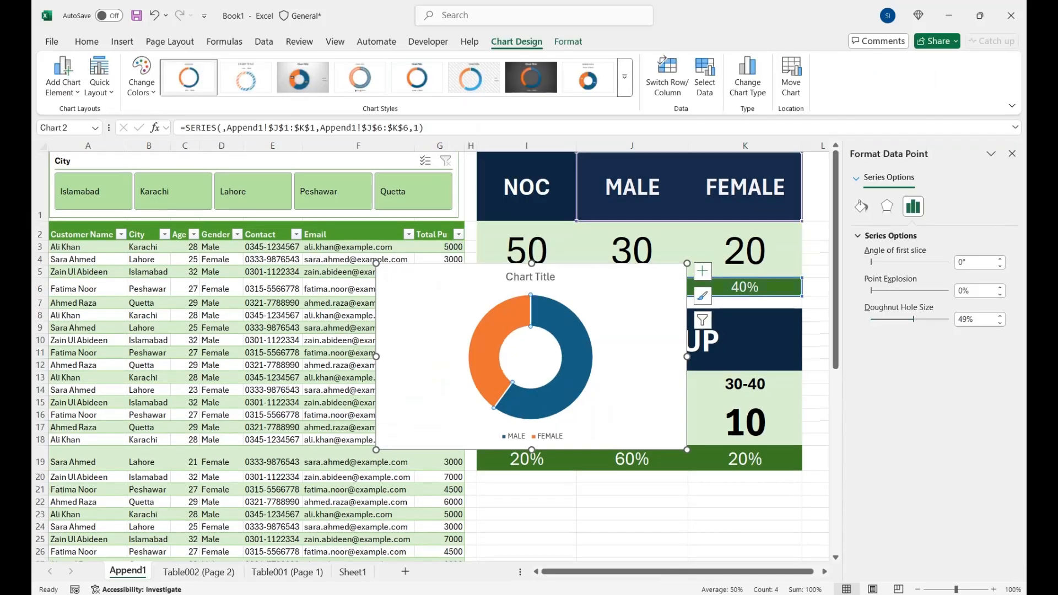
Fill the FEMALE slice of the doughnut chart with dark green.
click(862, 207)
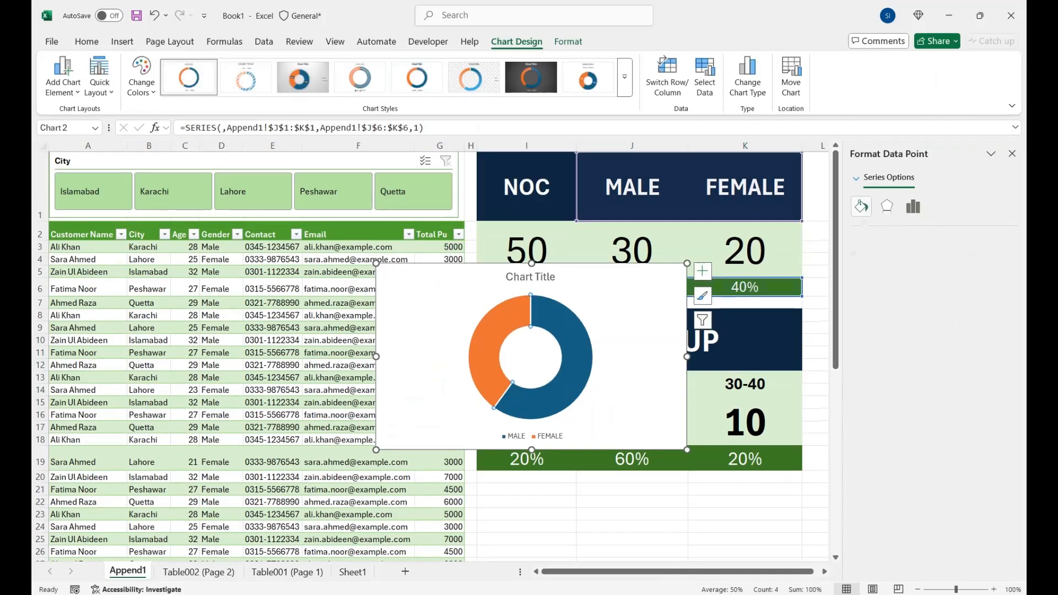
click(870, 236)
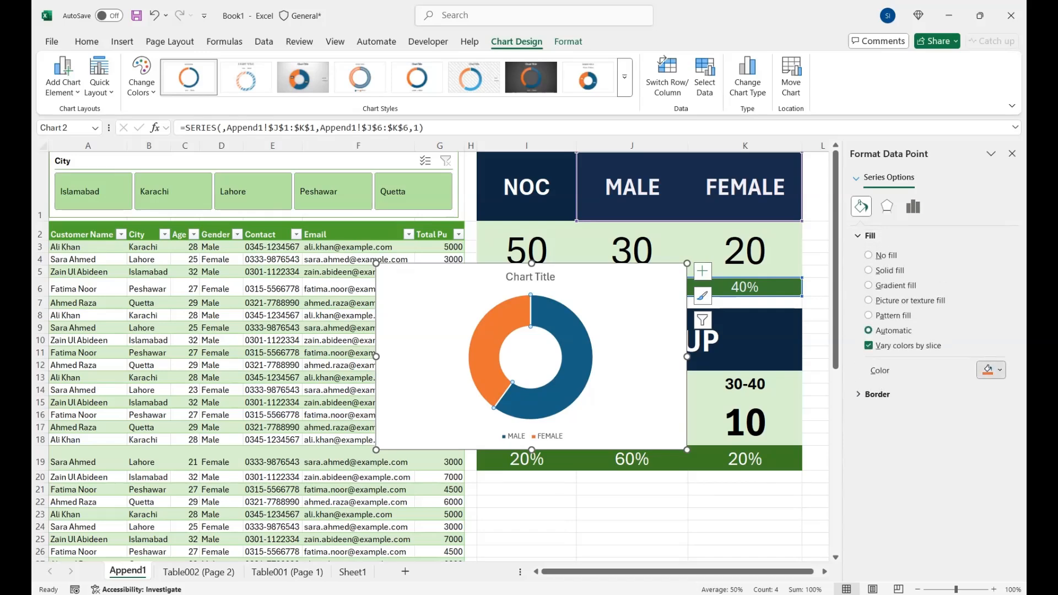
click(992, 370)
click(1016, 269)
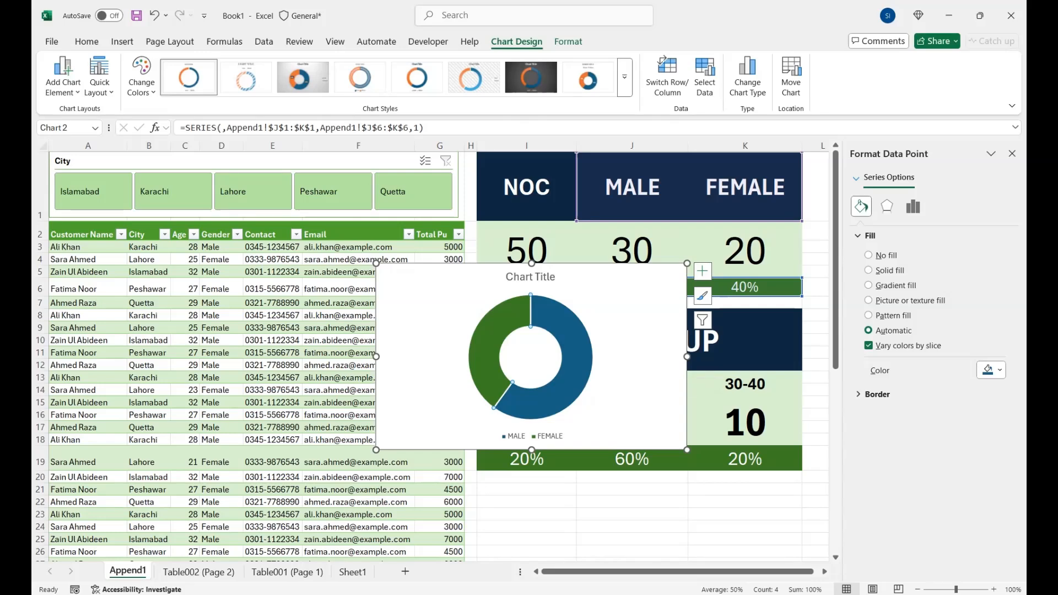
Give the MALE slice a solid light green fill and close the data point formatting.
click(869, 270)
click(992, 370)
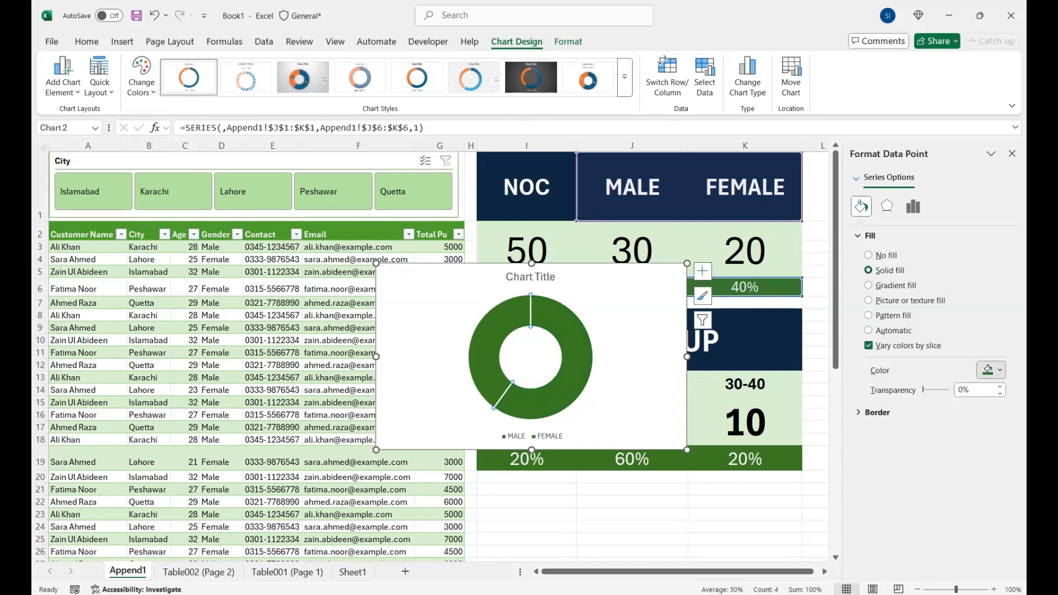
click(1015, 253)
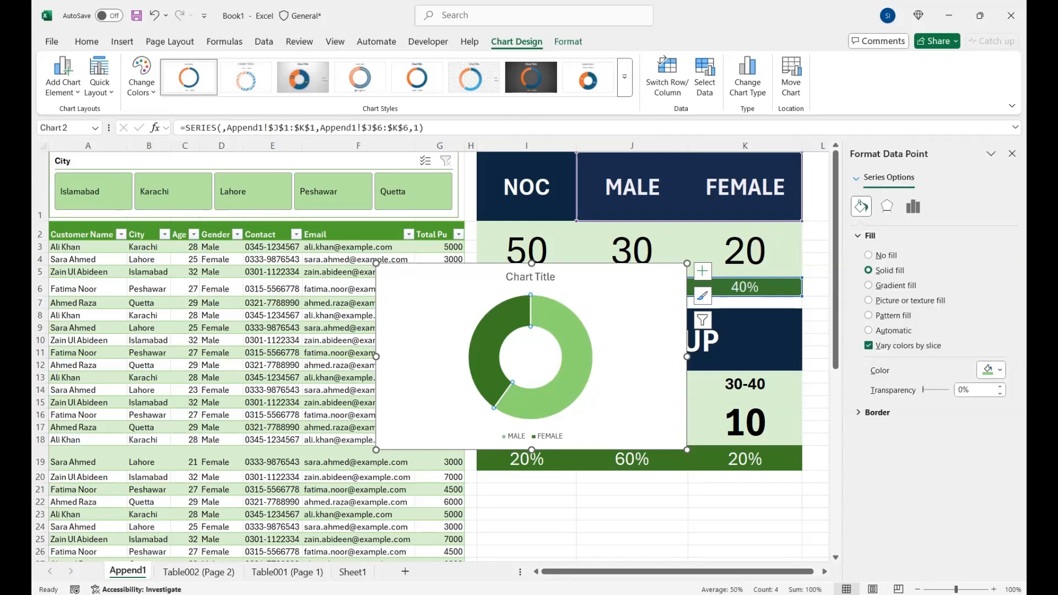
click(1013, 154)
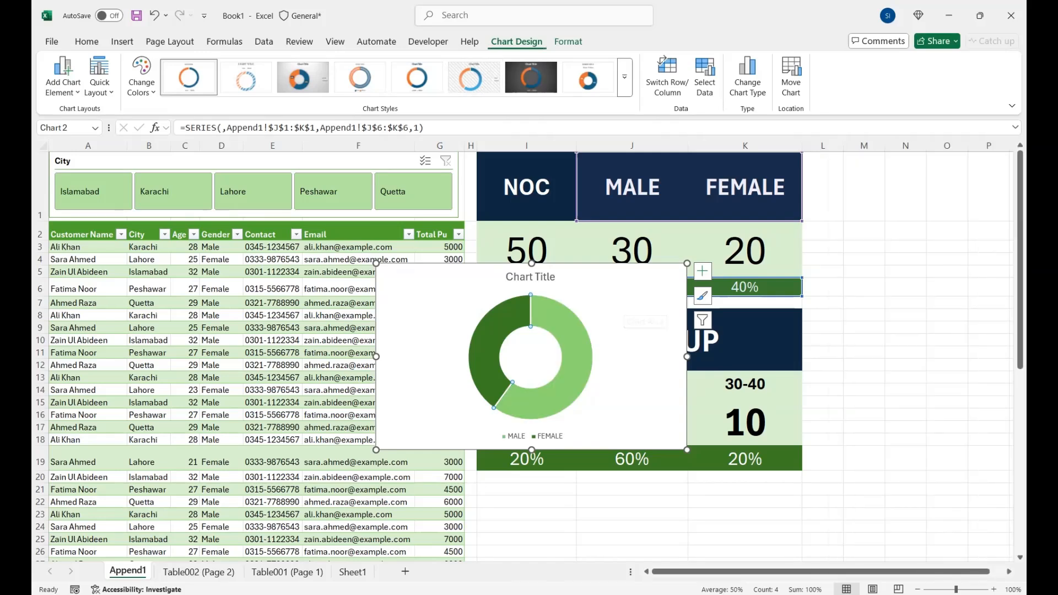
click(568, 42)
click(416, 62)
click(460, 299)
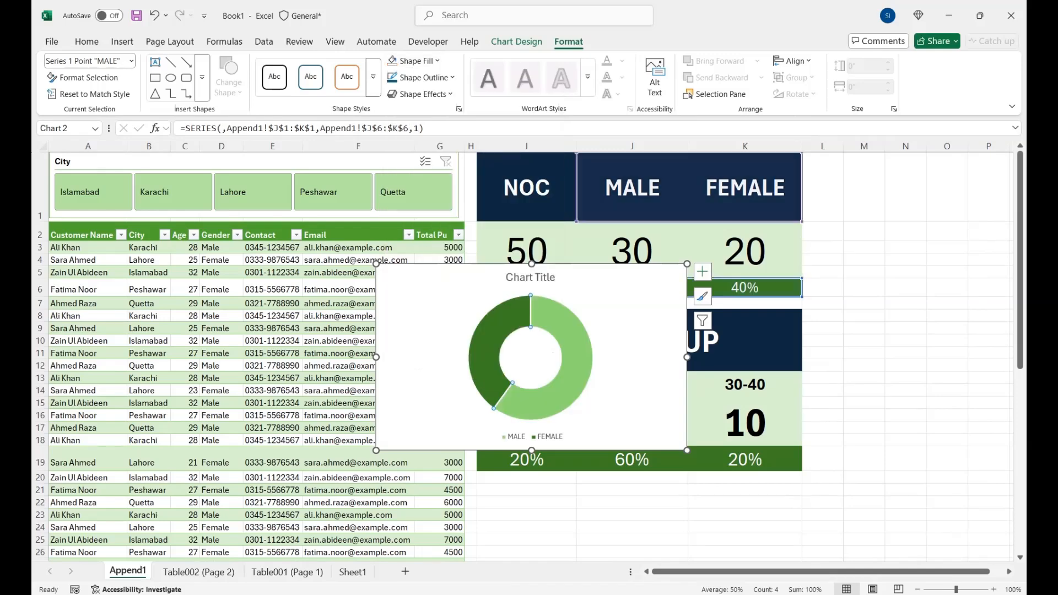
key(ctrl+z)
Set the fill of the doughnut chart's whole chart area to No Fill.
click(422, 353)
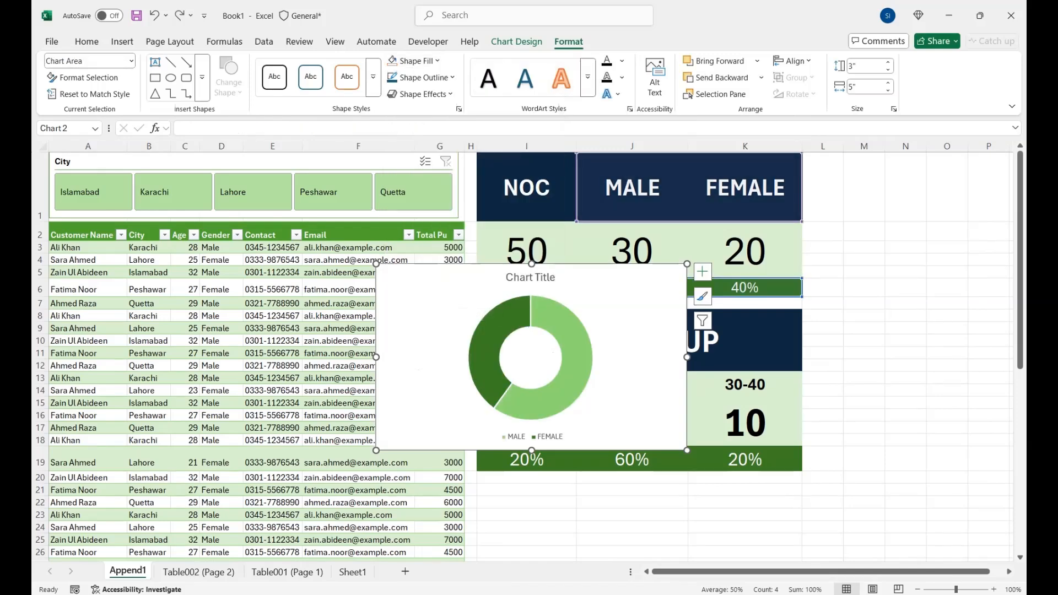
click(416, 61)
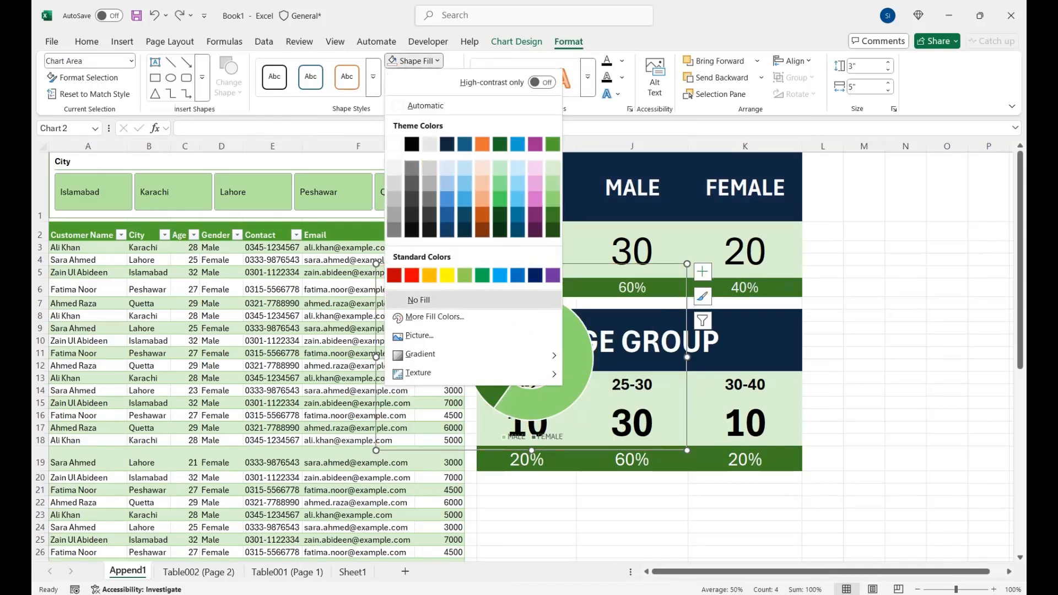
click(419, 299)
Turn off the gridlines on the Append1 worksheet.
click(335, 41)
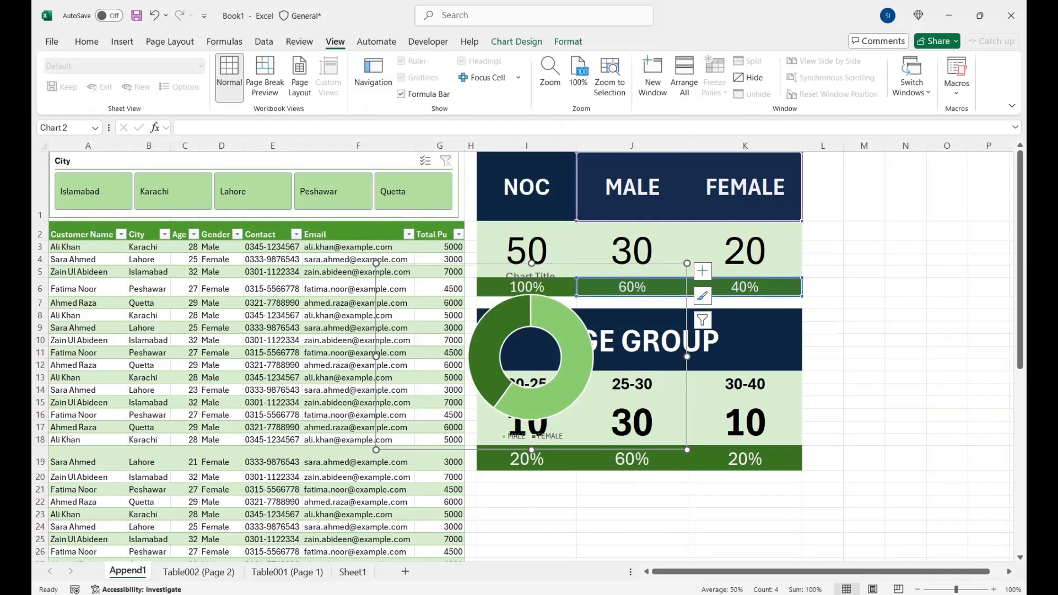
click(905, 247)
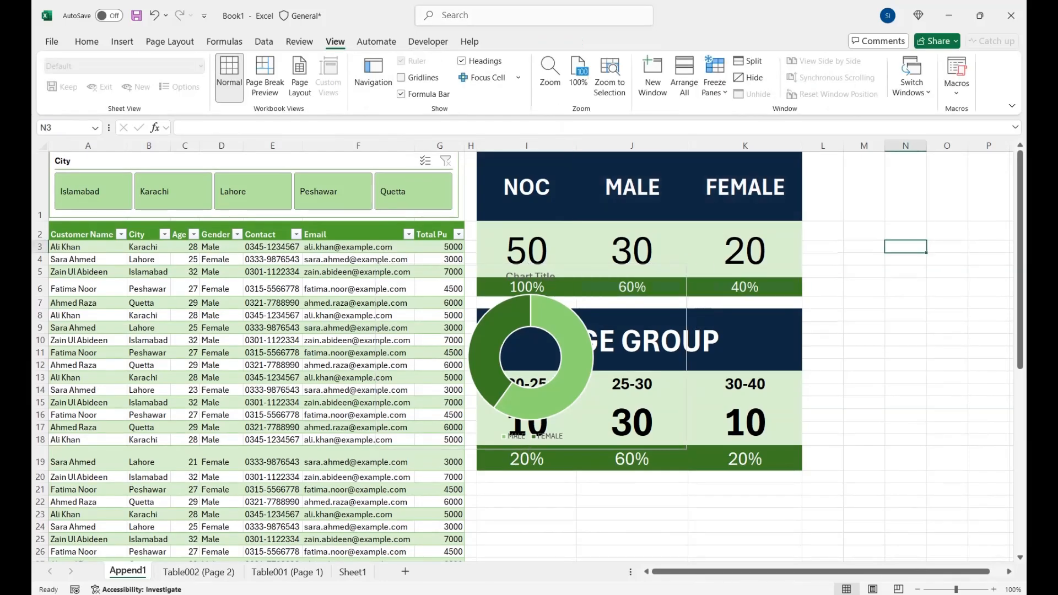
click(401, 78)
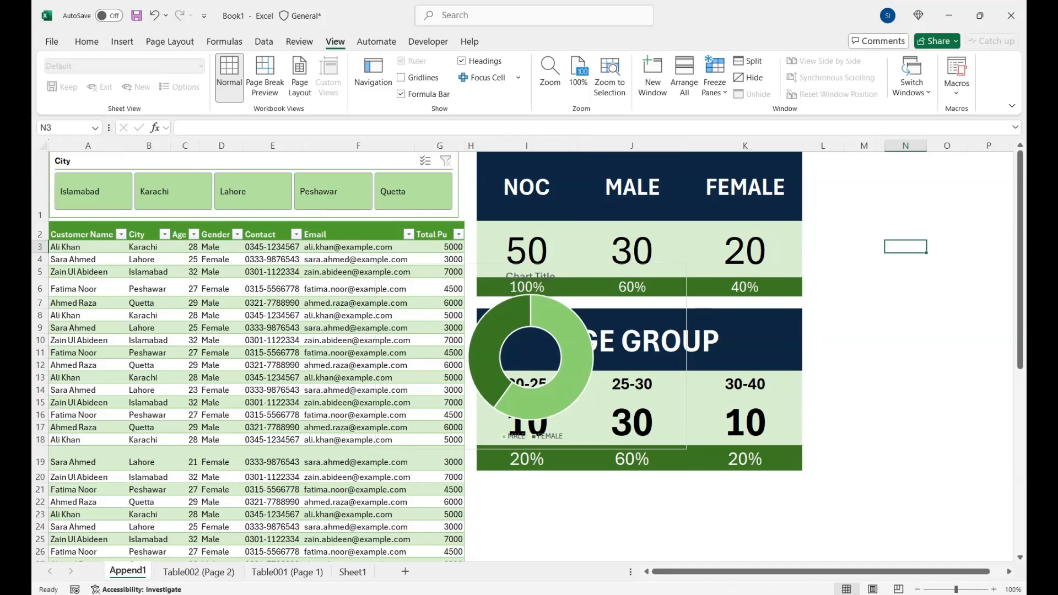
Move the doughnut chart beside the NOC, MALE and FEMALE summary table and delete its chart title.
drag(530, 408, 875, 344)
click(875, 213)
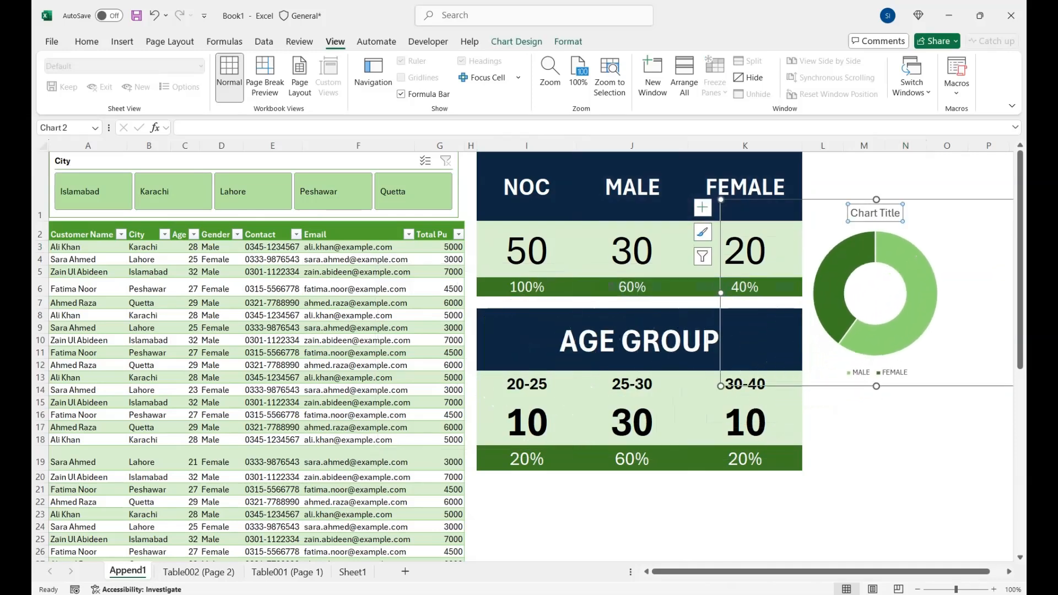
key(Delete)
drag(876, 214, 905, 171)
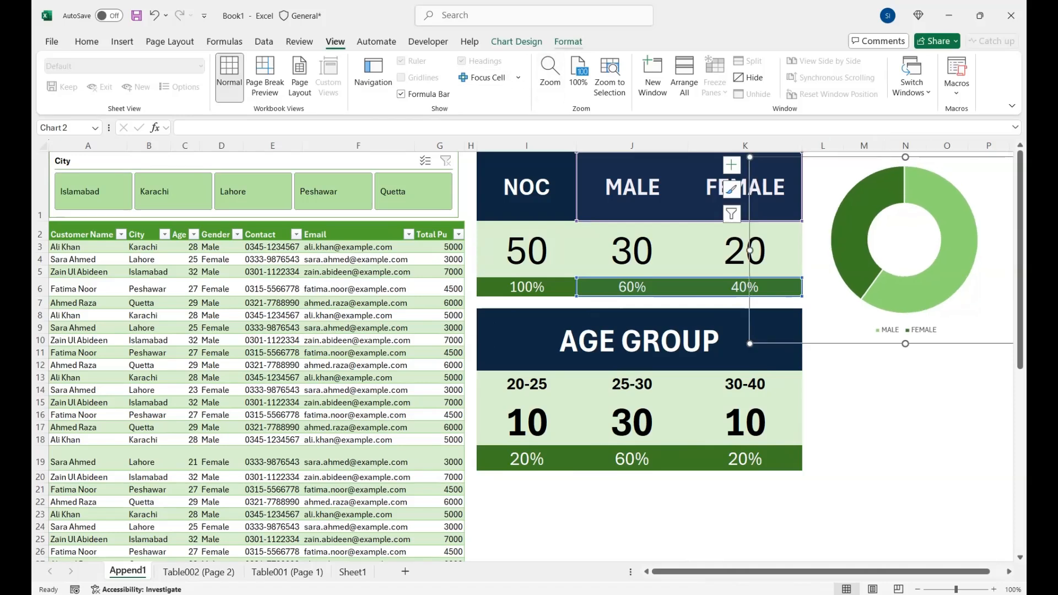
Remove the outline from the doughnut chart's chart area.
click(568, 42)
click(422, 77)
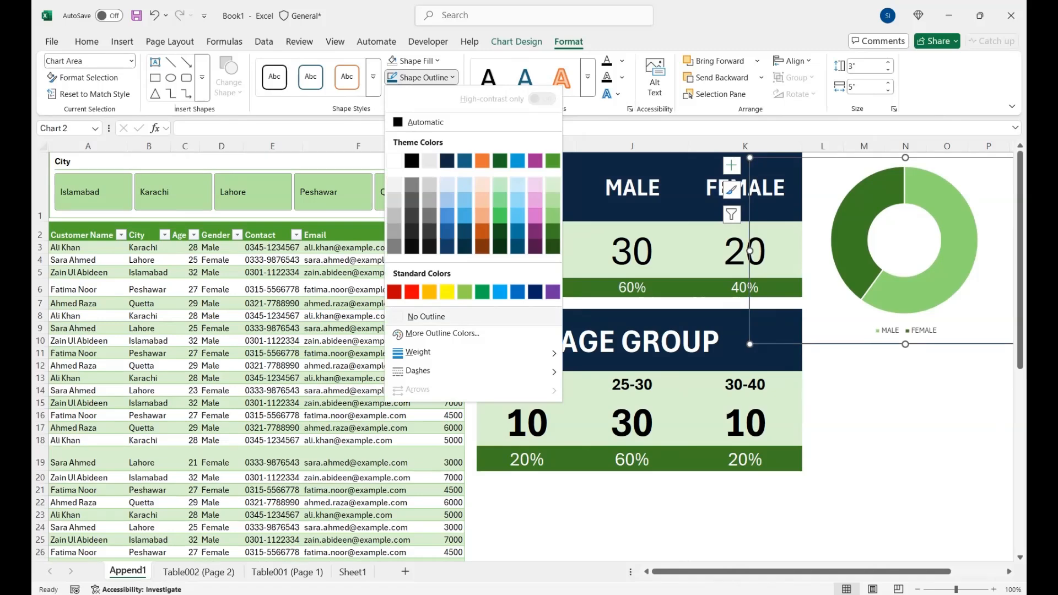
click(426, 317)
Add data labels to the doughnut chart's series.
right_click(877, 291)
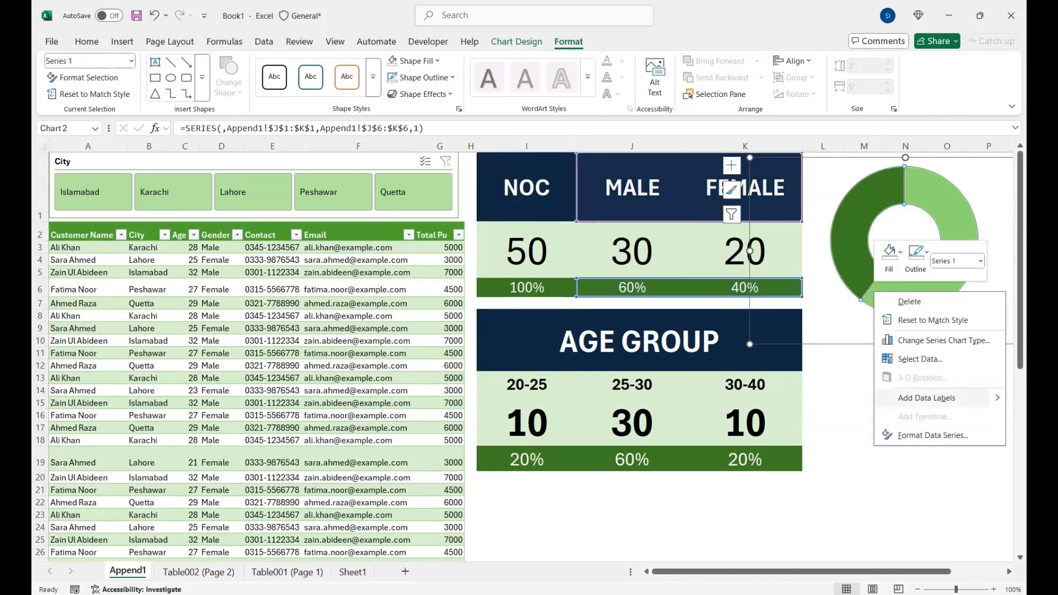
mouse_move(927, 398)
click(825, 399)
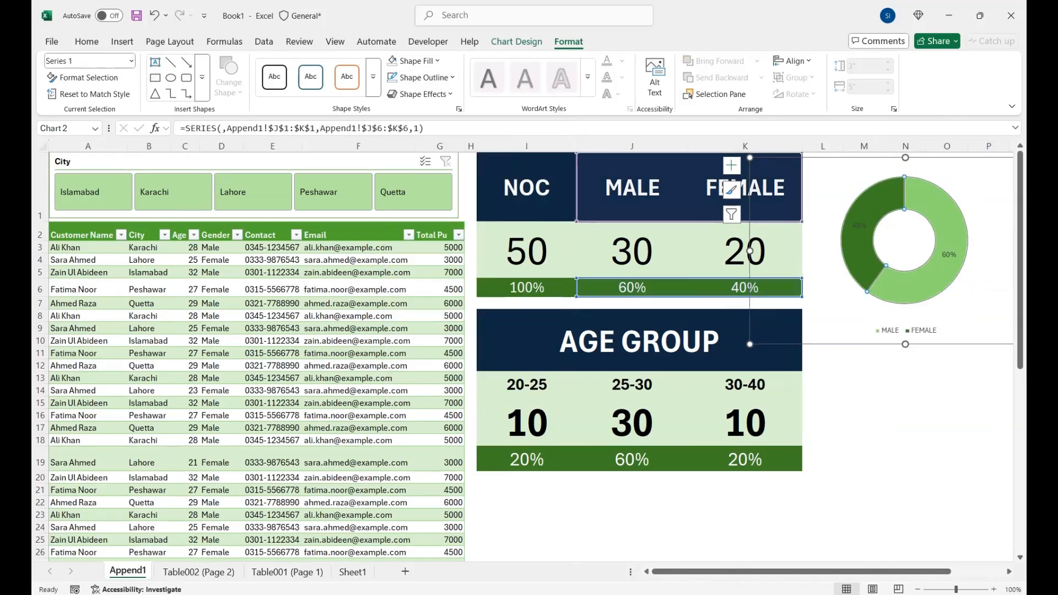
Enlarge the doughnut chart's data labels to font size 16.
click(949, 255)
click(86, 42)
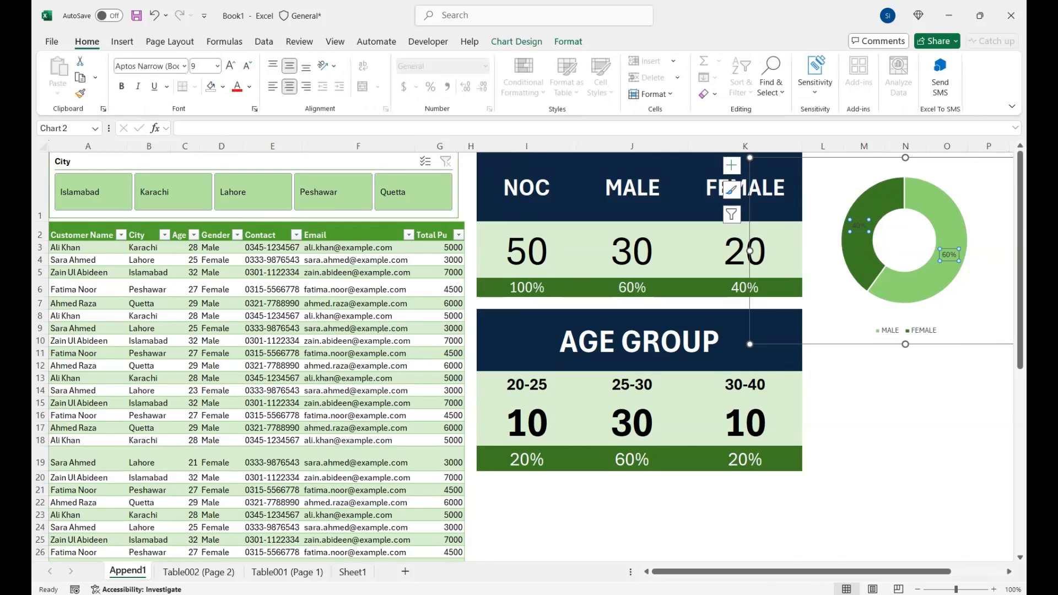
click(230, 66)
click(230, 66)
click(231, 66)
click(231, 65)
click(230, 65)
click(230, 66)
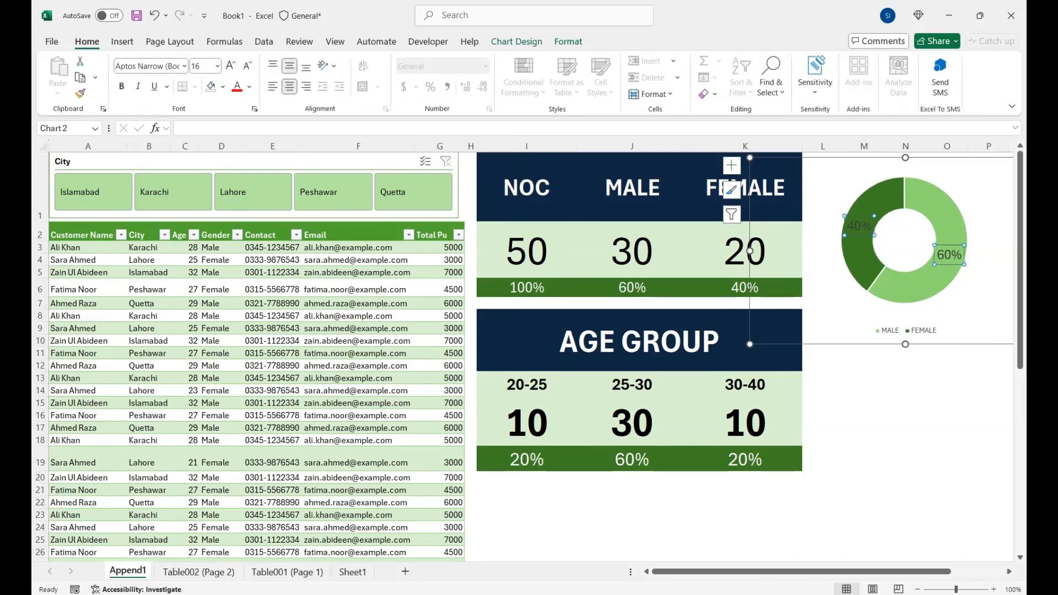
Remove the doughnut chart's legend and fit the chart into the space beside the gender summary table.
click(905, 330)
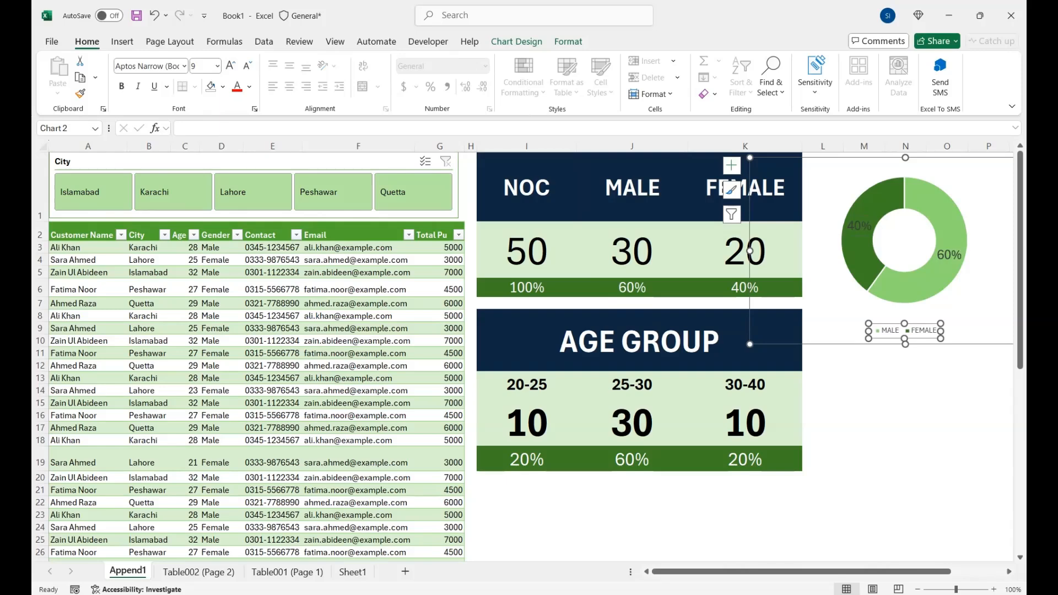
drag(978, 297, 956, 293)
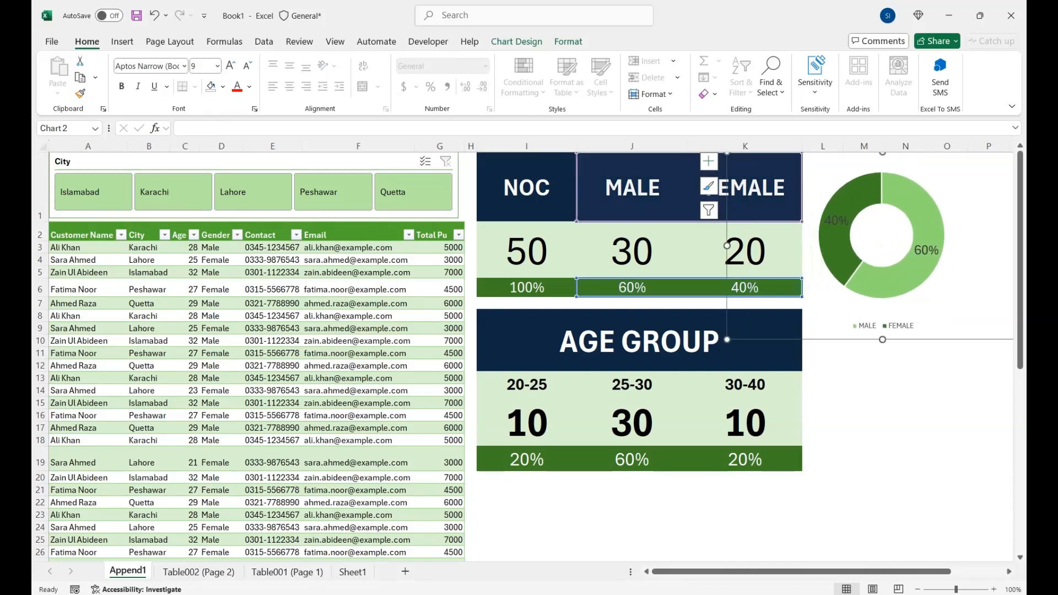
click(709, 162)
click(884, 326)
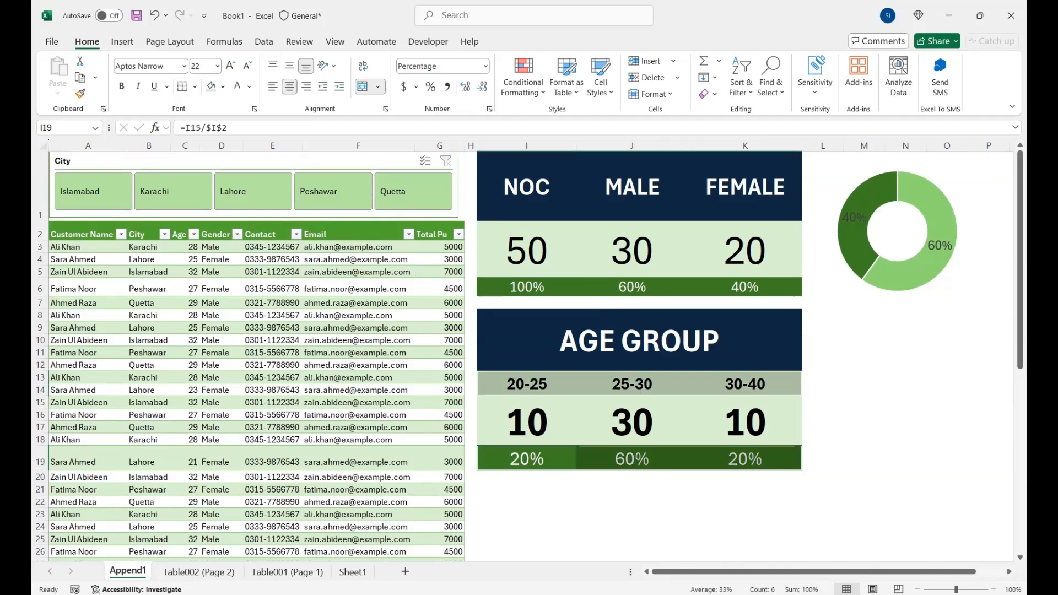
Insert a 3-D area chart from the age group labels in row 13 and their percentages in row 19.
click(122, 42)
click(456, 77)
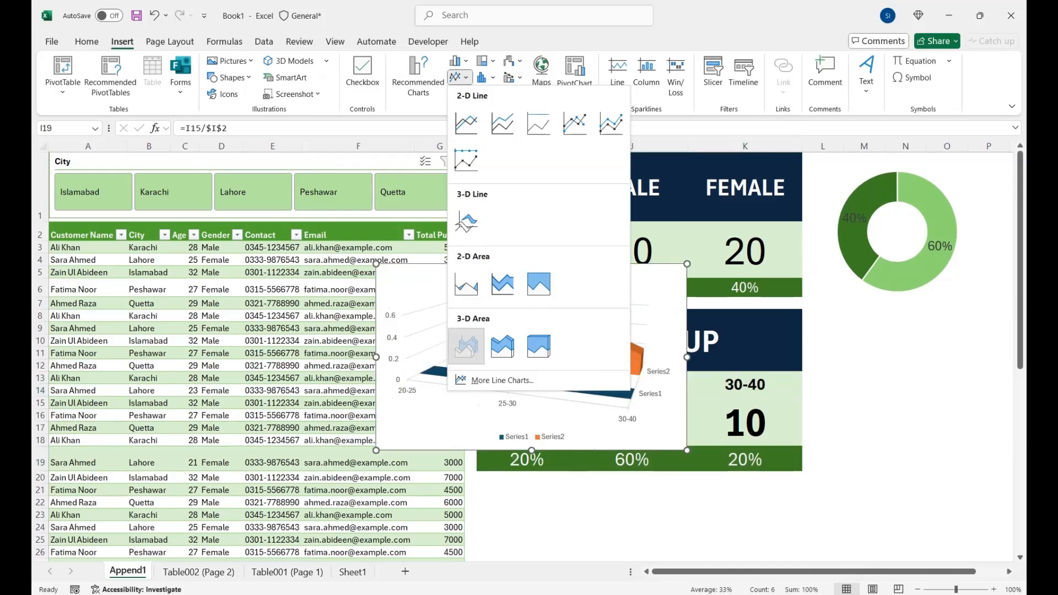
click(467, 347)
Restyle the age group area chart with green series, data labels and No Fill for the chart area.
click(546, 336)
click(568, 42)
click(410, 61)
click(438, 60)
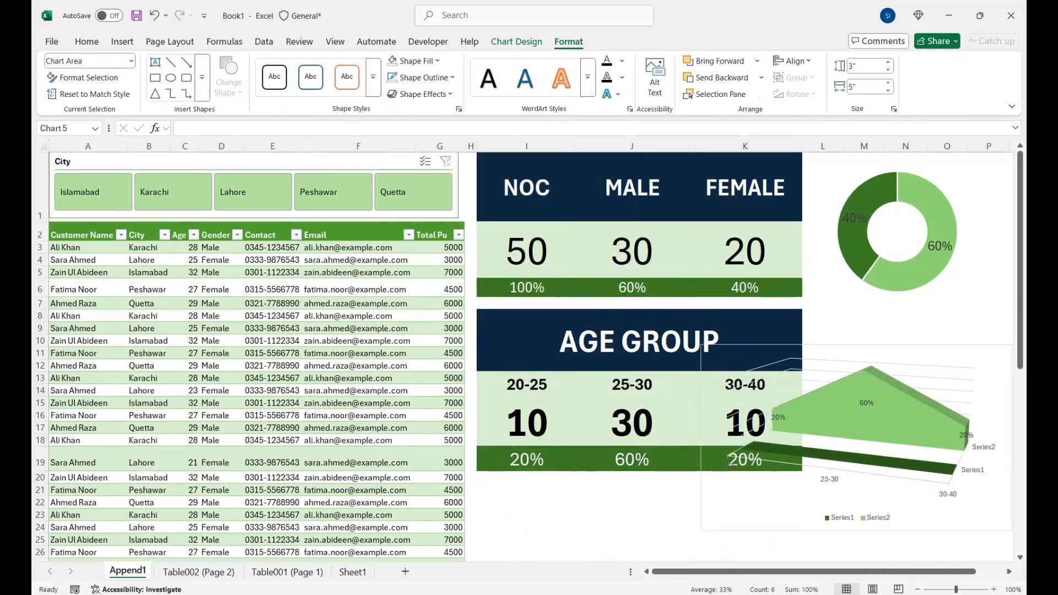
Place the area chart beside the AGE GROUP table and resize it to 2.94" high and 4.09" wide.
click(733, 462)
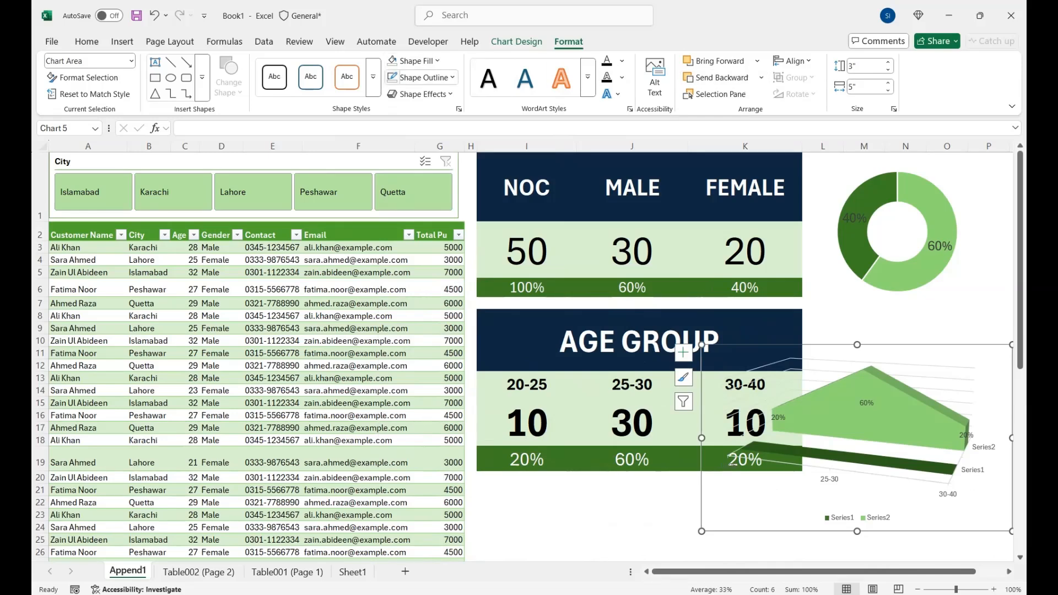
click(734, 462)
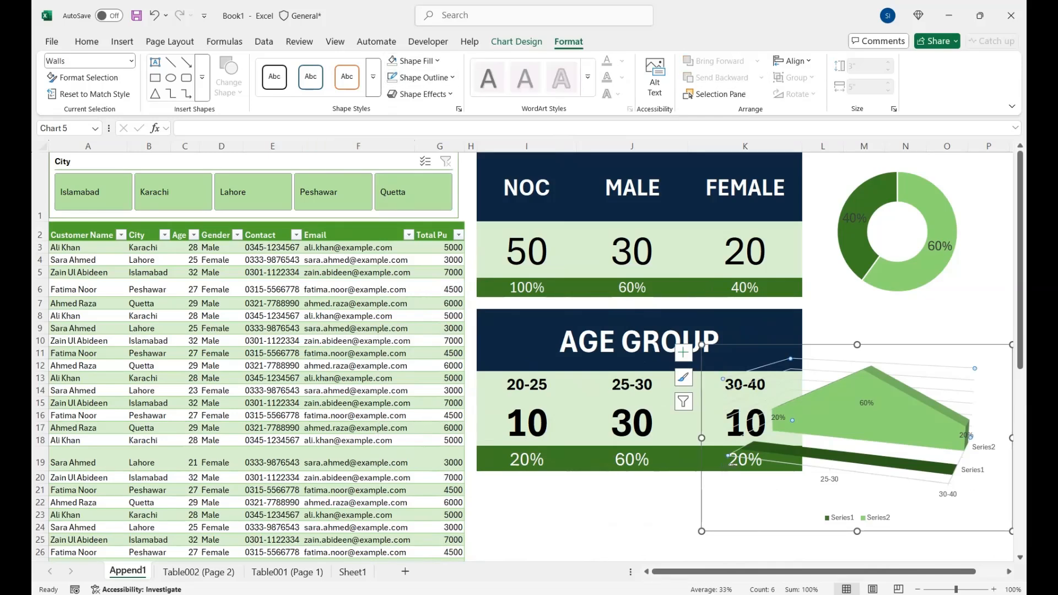
drag(733, 462, 824, 424)
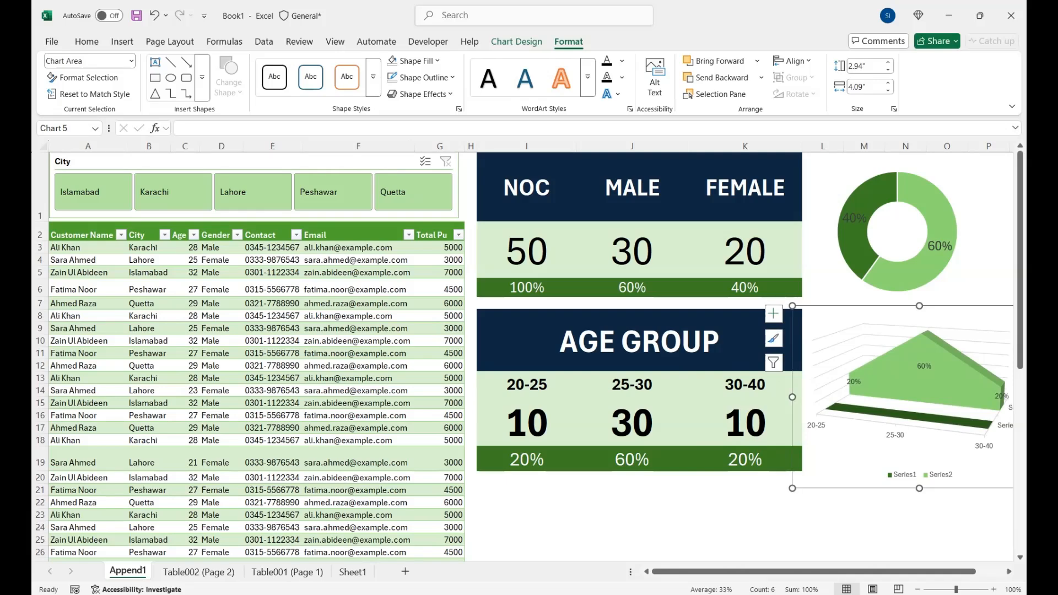
Format the area chart's percentage data labels as bold at font size 20.
click(925, 367)
click(86, 41)
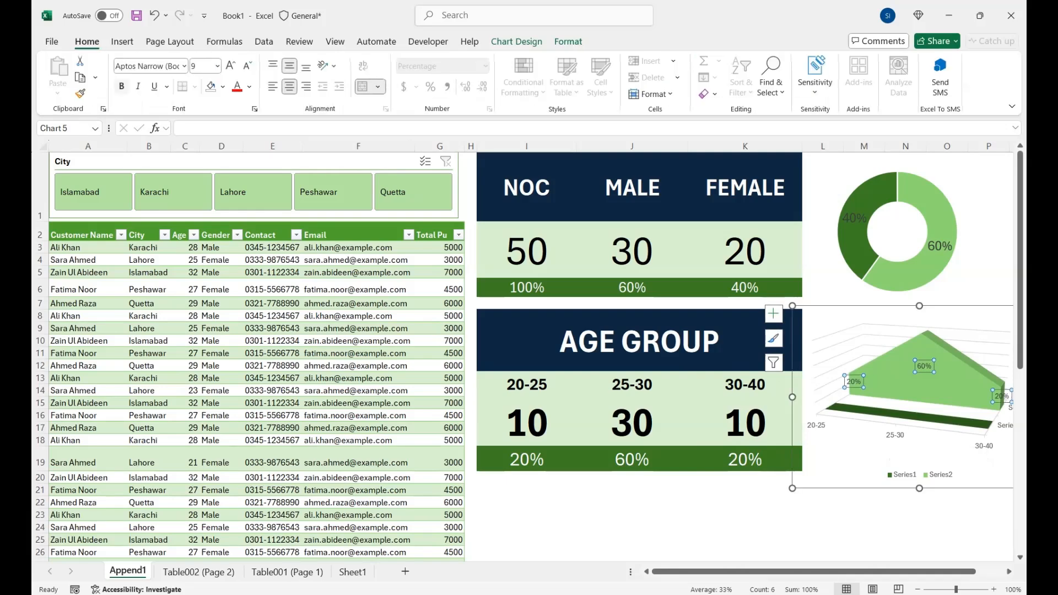
click(231, 66)
click(231, 66)
click(231, 66)
click(231, 65)
click(231, 66)
click(231, 66)
click(231, 66)
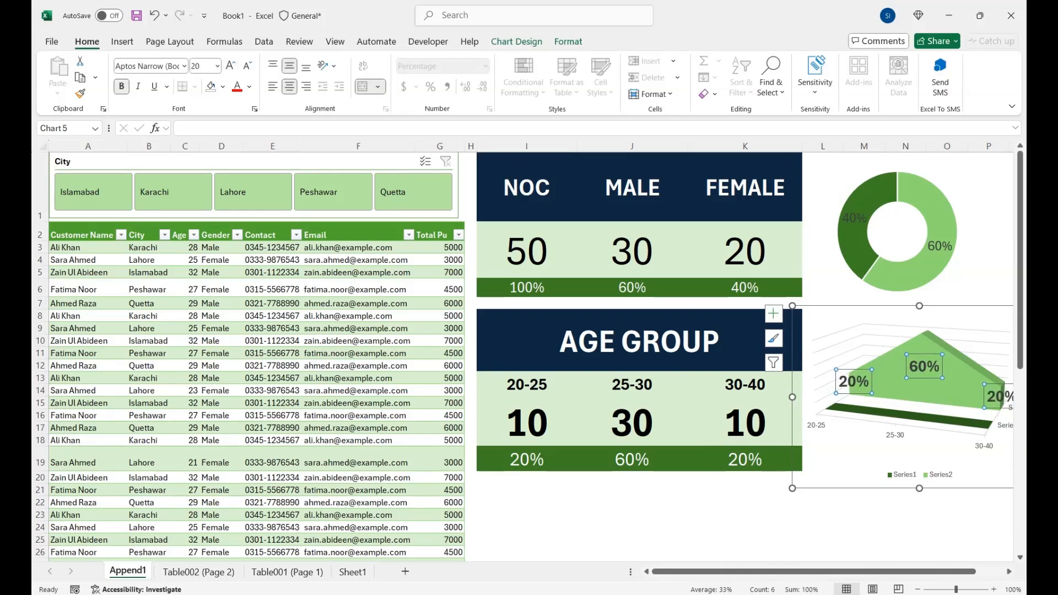
Enlarge the font of the area chart's age range axis labels.
click(895, 436)
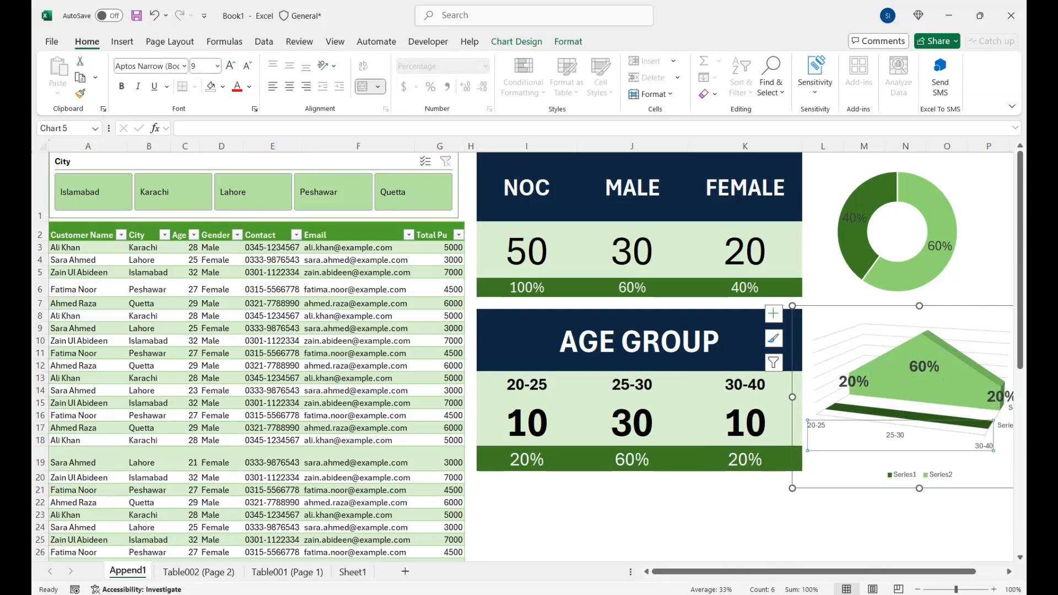
click(231, 65)
click(231, 65)
click(231, 65)
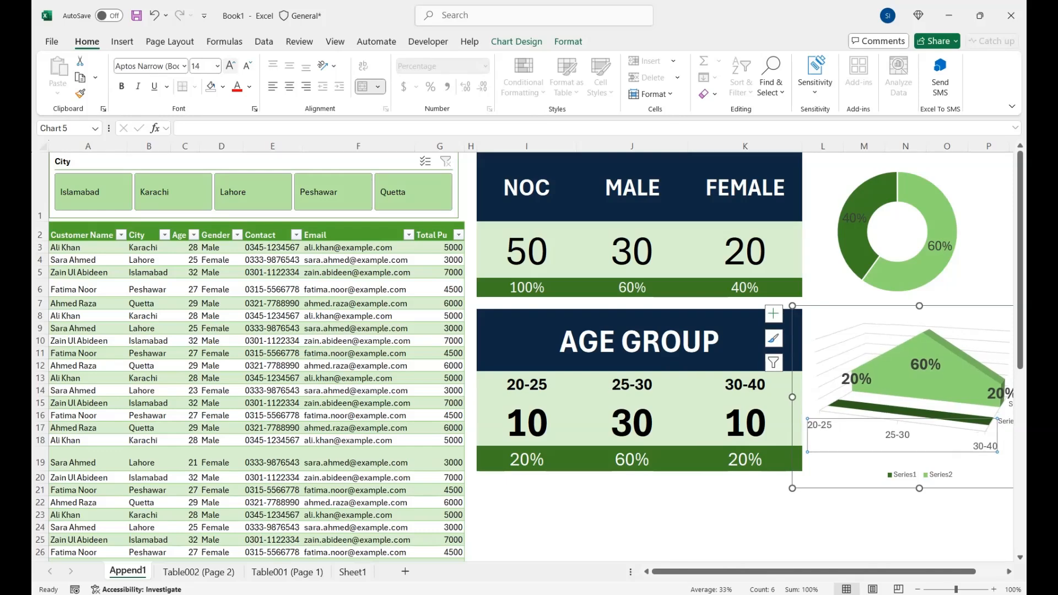
click(231, 65)
click(231, 65)
click(746, 385)
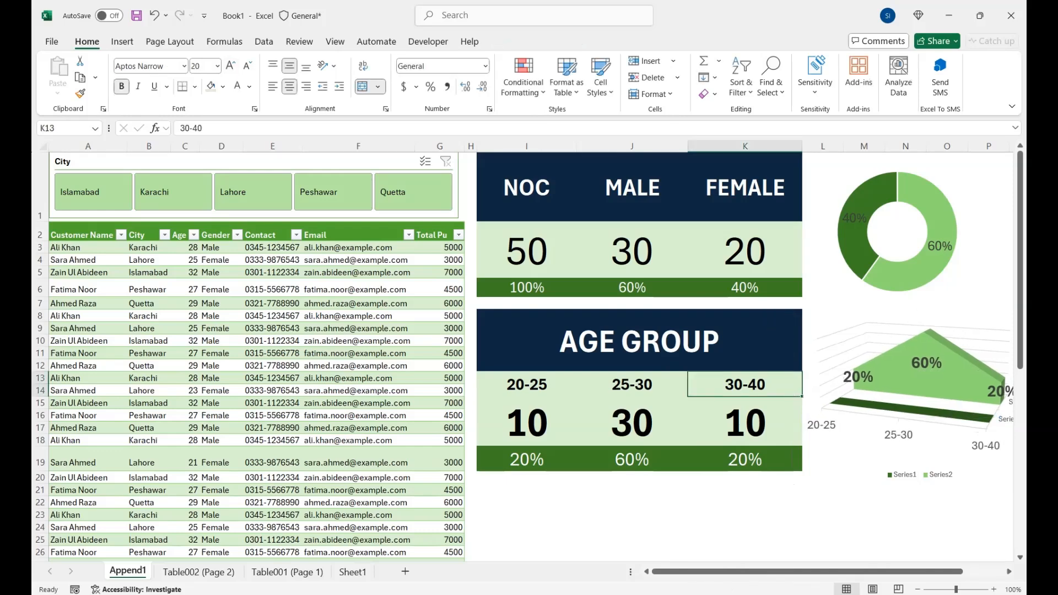
Shift the area chart slightly downward and delete its Series1 and Series2 legend.
click(844, 473)
drag(844, 473, 844, 482)
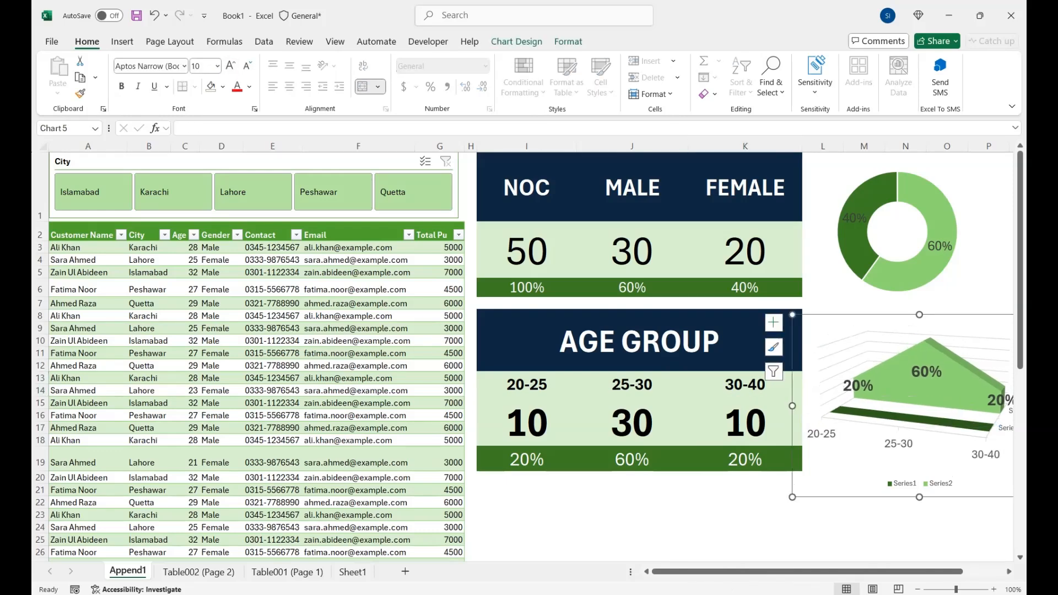
click(916, 484)
key(Delete)
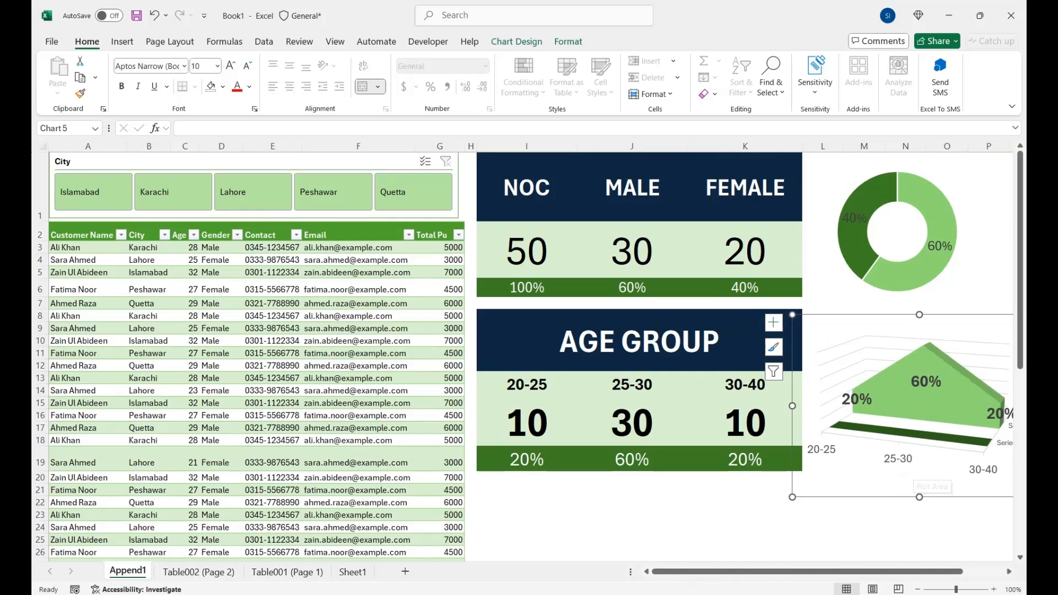
Reduce the area chart's height so that it lines up with the AGE GROUP table below the doughnut chart.
drag(919, 497, 920, 474)
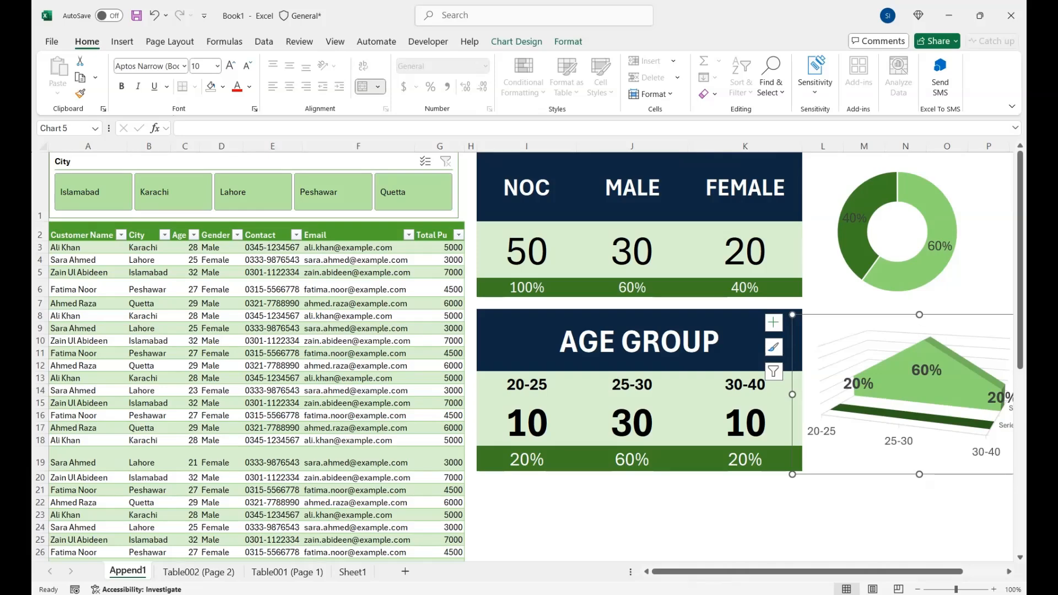
drag(919, 315, 920, 311)
click(916, 276)
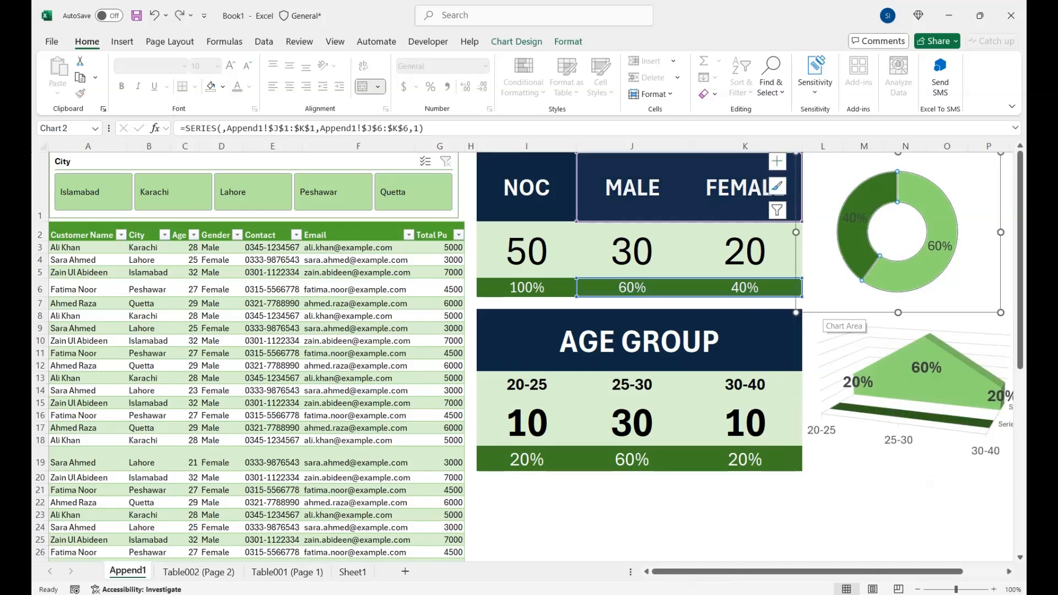
click(745, 502)
click(272, 478)
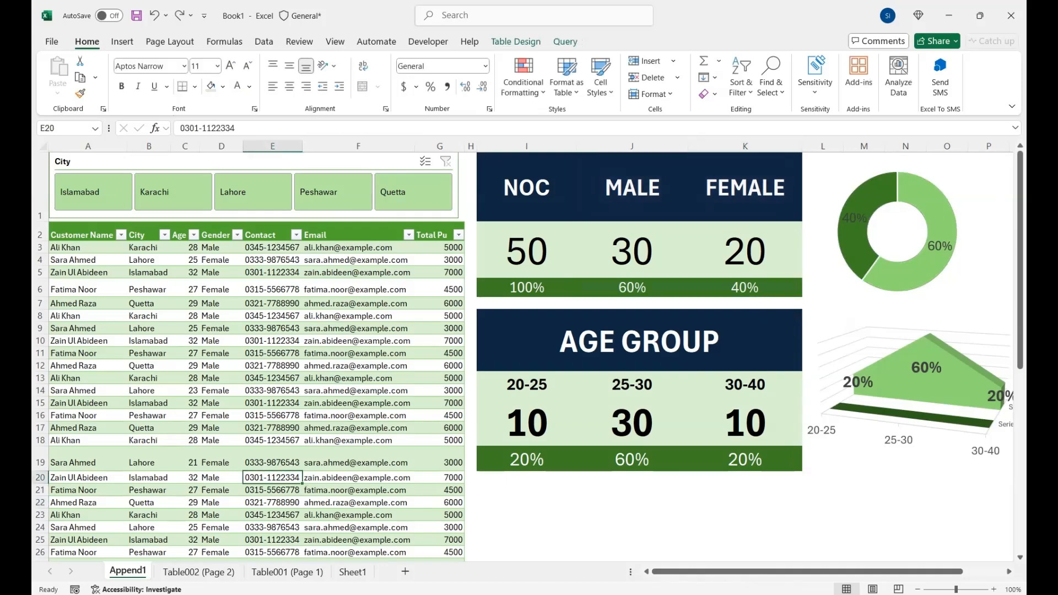
List the distinct cities from cell I21 downward with the formula =UNIQUE(Append1[City]).
drag(527, 490, 526, 540)
click(526, 490)
text(=)
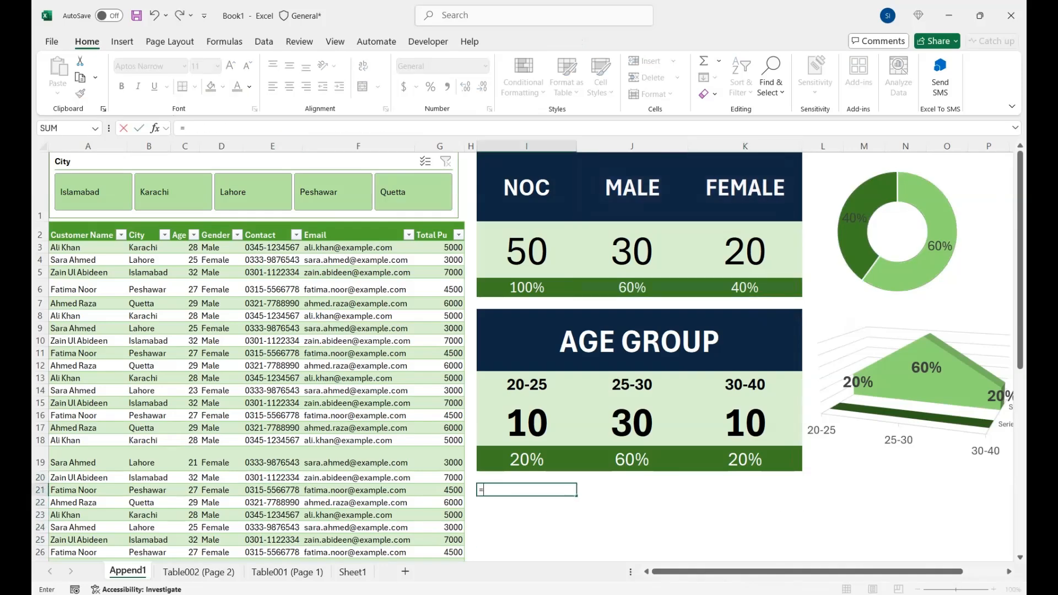
text(UNIQUE()
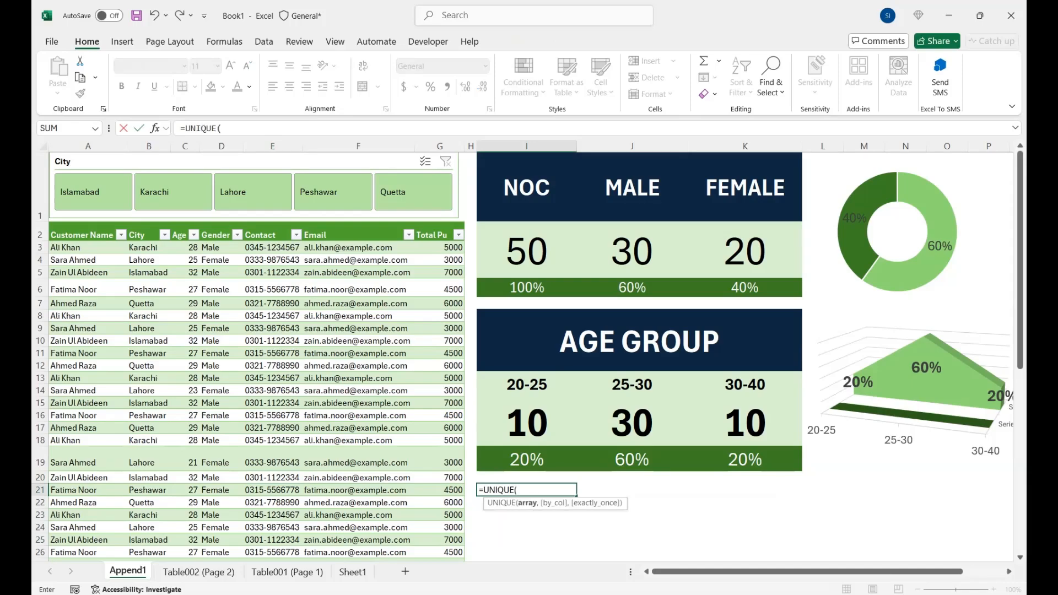
click(149, 247)
key(ctrl+shift+Down)
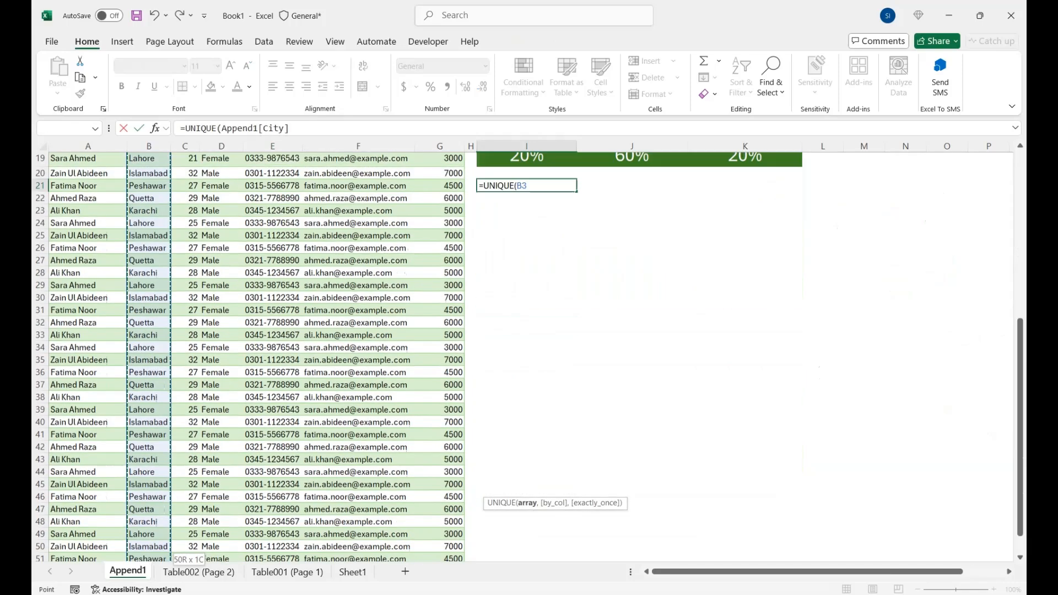
text())
key(Return)
key(Up)
key(Up)
key(Up)
key(Up)
key(Up)
key(Up)
key(Up)
key(Up)
key(Up)
key(Up)
key(Down)
key(Down)
key(Down)
key(Down)
key(Down)
key(Down)
key(Down)
key(Down)
key(Down)
key(Down)
key(Down)
key(Down)
key(Down)
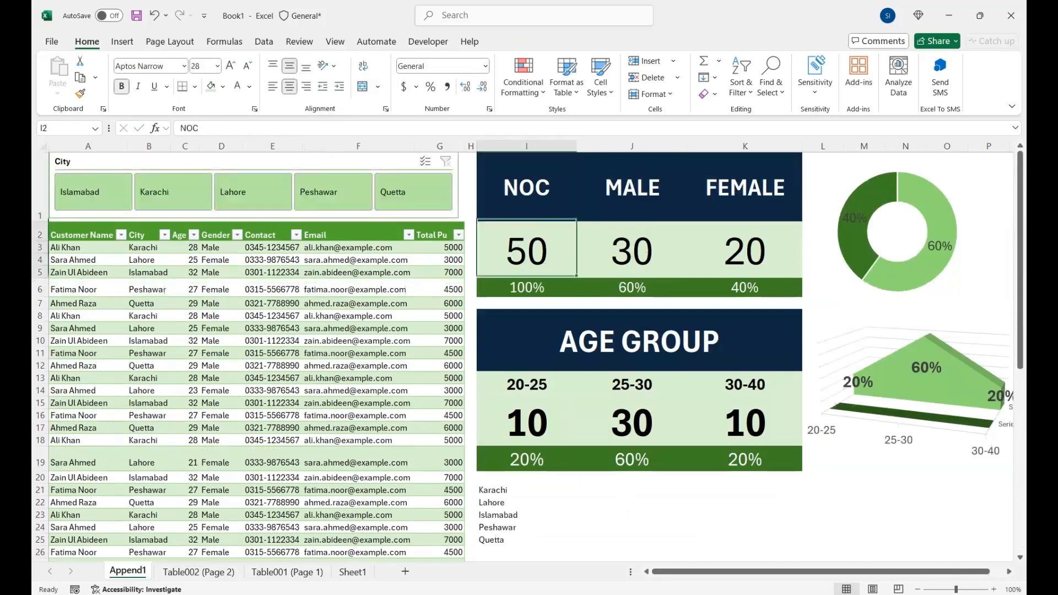
key(Right)
key(Up)
key(Up)
key(Up)
key(Up)
key(Left)
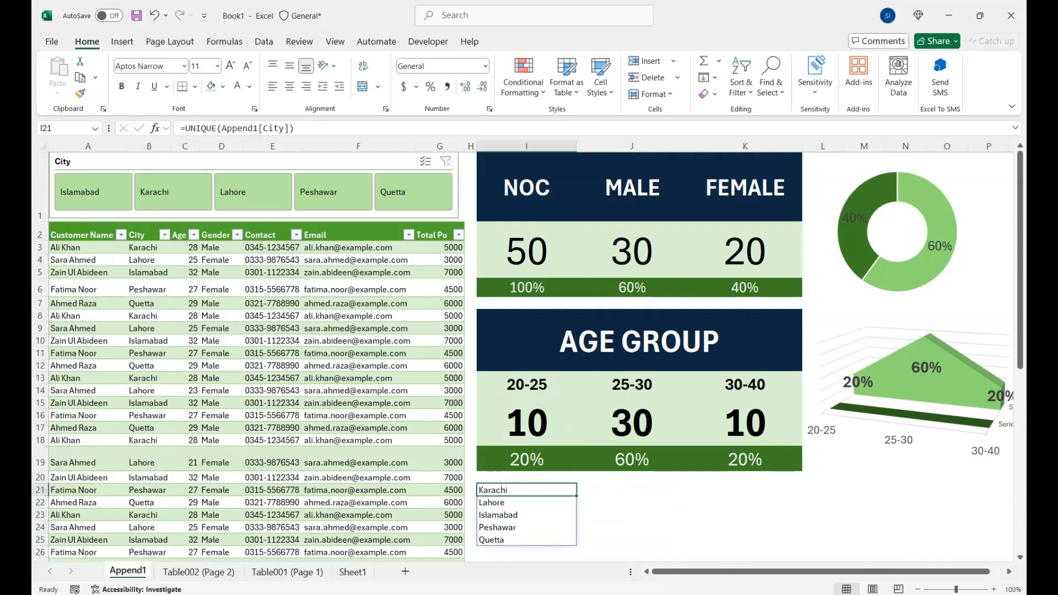
key(Right)
key(Left)
Format the city list in I21:I25 with a dark blue fill, white text and font size 14.
key(shift+Down)
key(shift+Down)
key(shift+Down)
key(shift+Down)
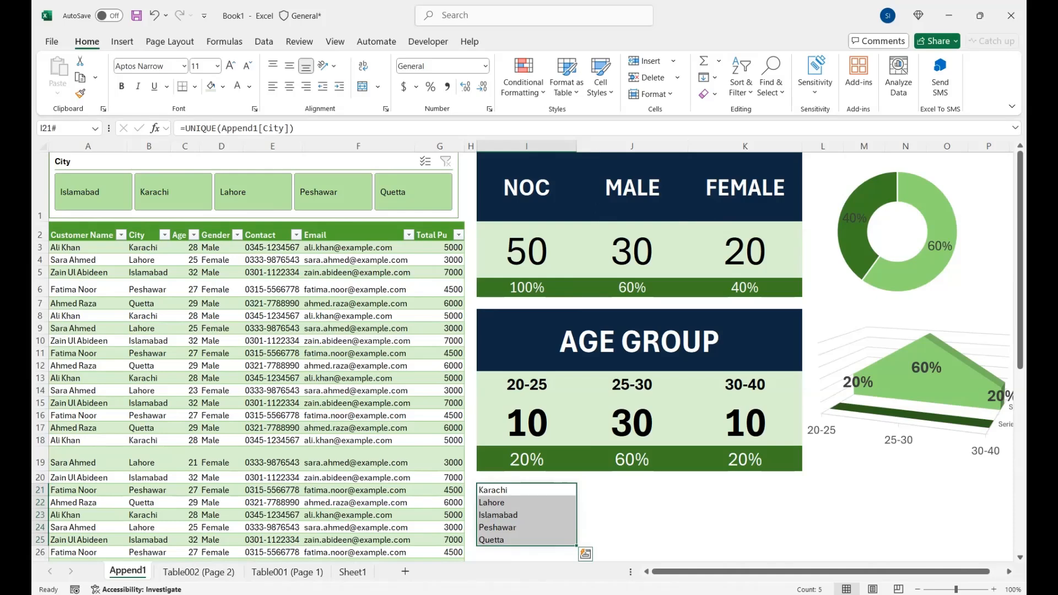
click(223, 87)
click(266, 150)
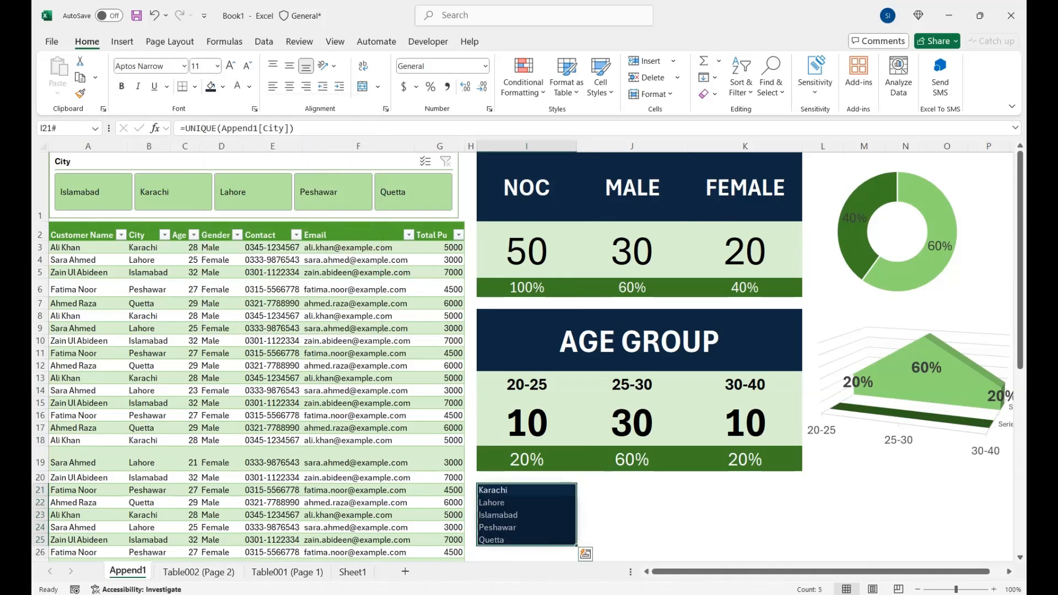
click(230, 65)
click(230, 66)
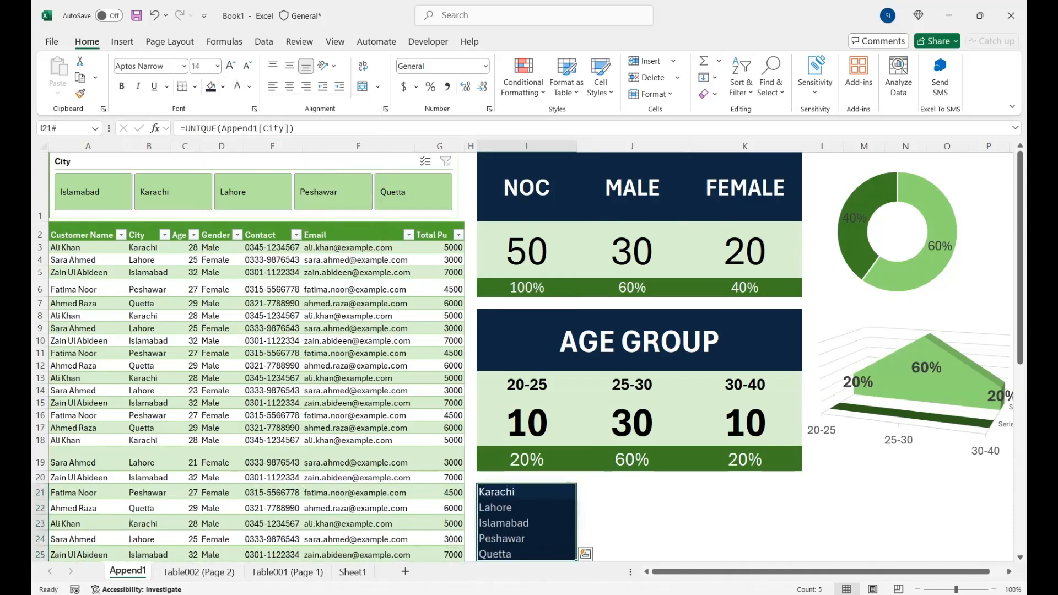
Count the customers of the first city in J21 with the formula =COUNTIF(Append1[City],I21).
key(Right)
text(=CO)
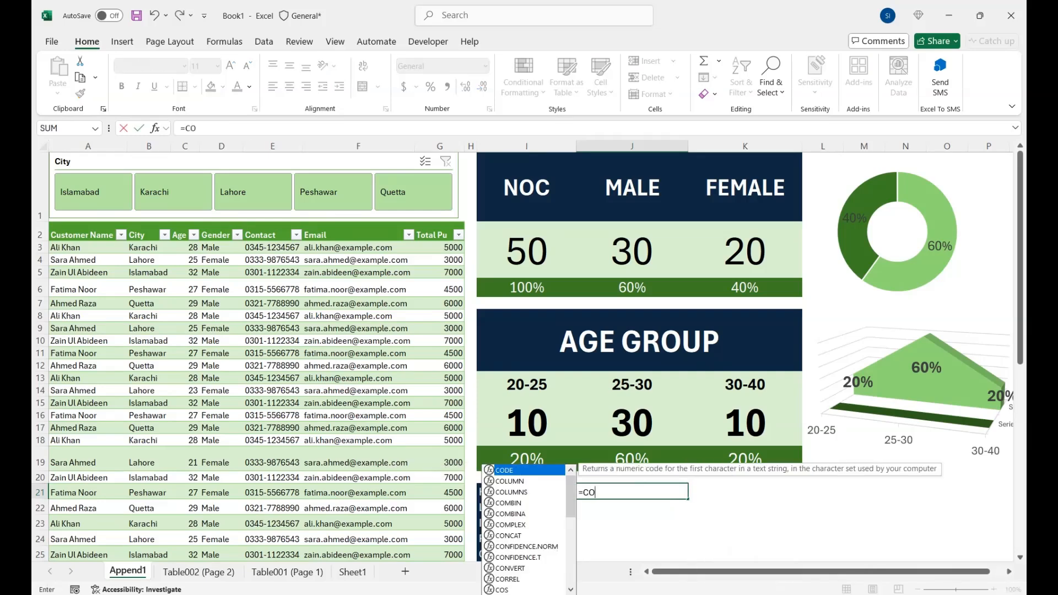
text(UNTIF)
text(()
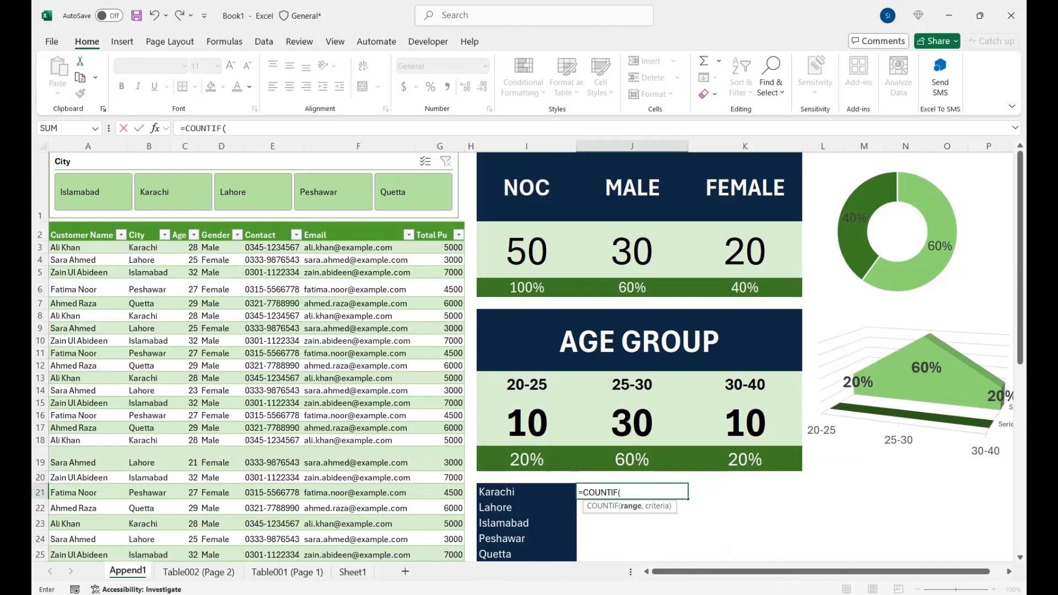
click(148, 248)
key(ctrl+shift+Down)
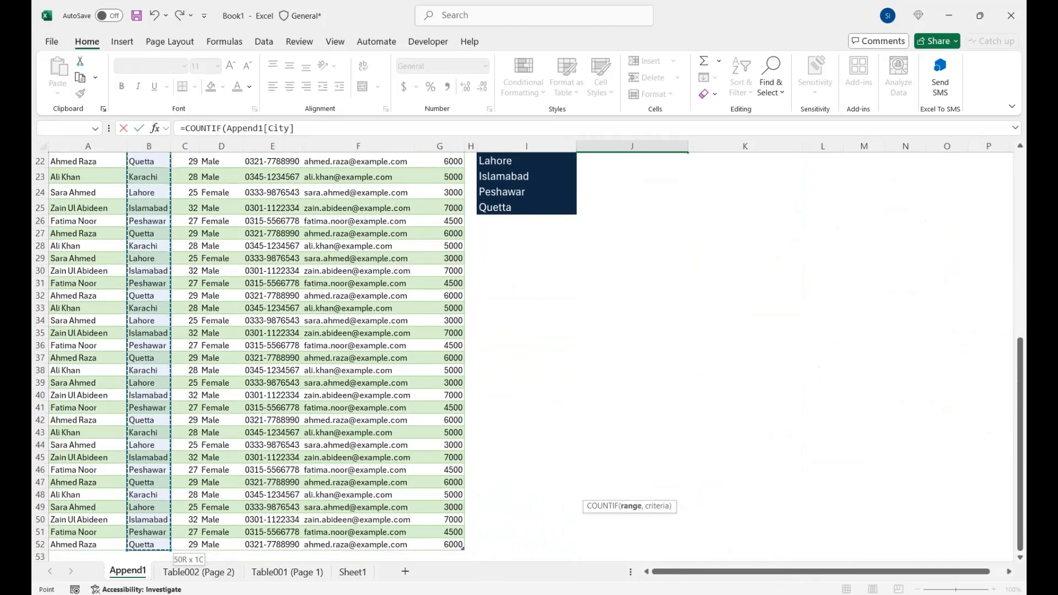
text(,)
key(Up)
key(Up)
key(Left)
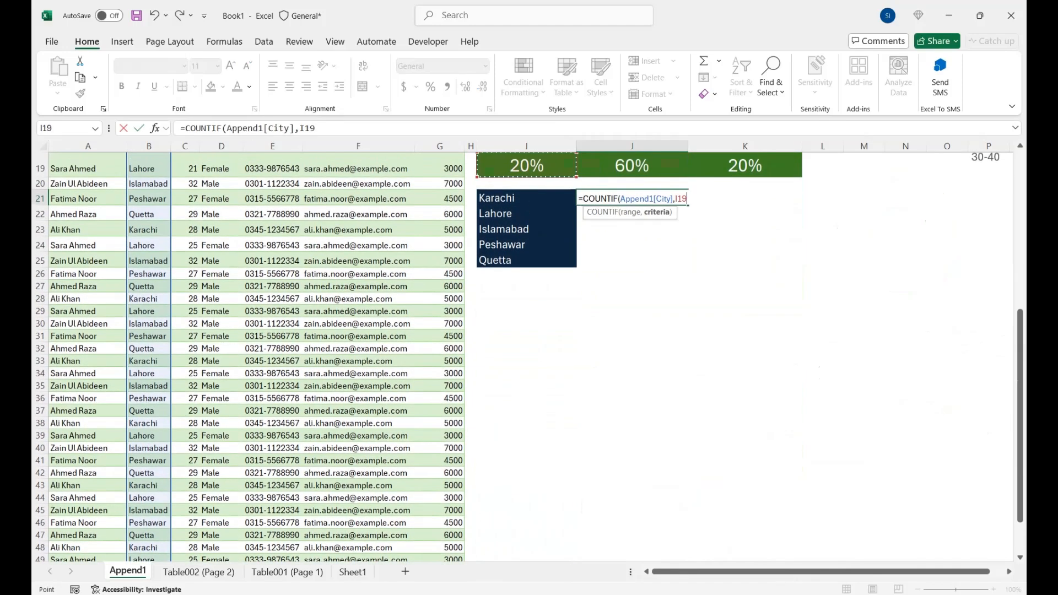
key(Down)
key(Down)
text())
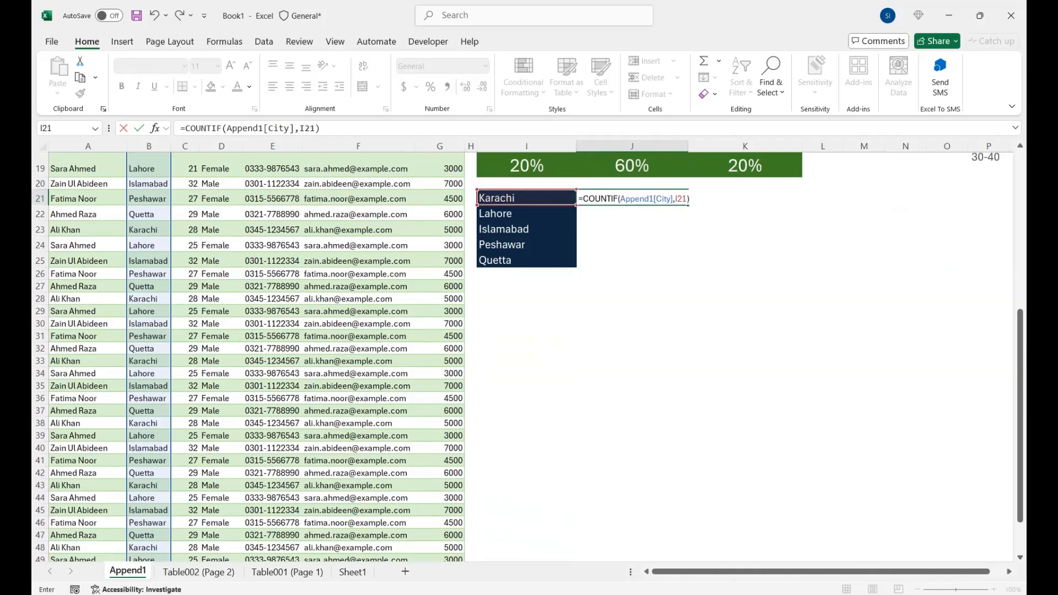
key(Return)
Copy the COUNTIF formula from J21 down through J25 for the remaining cities.
key(Up)
key(shift+Down)
key(shift+Down)
key(shift+Down)
key(shift+Down)
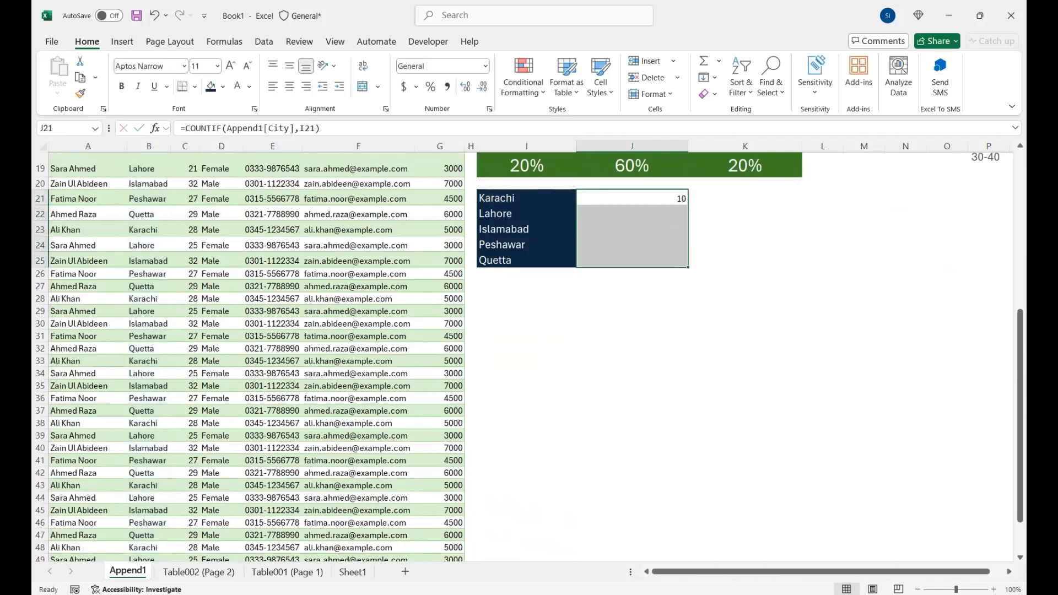
key(ctrl+d)
Center the city counts in J21:J25 and give them a light green fill.
key(ctrl+Up)
key(ctrl+Up)
key(ctrl+Up)
key(ctrl+Up)
key(ctrl+Up)
key(ctrl+Up)
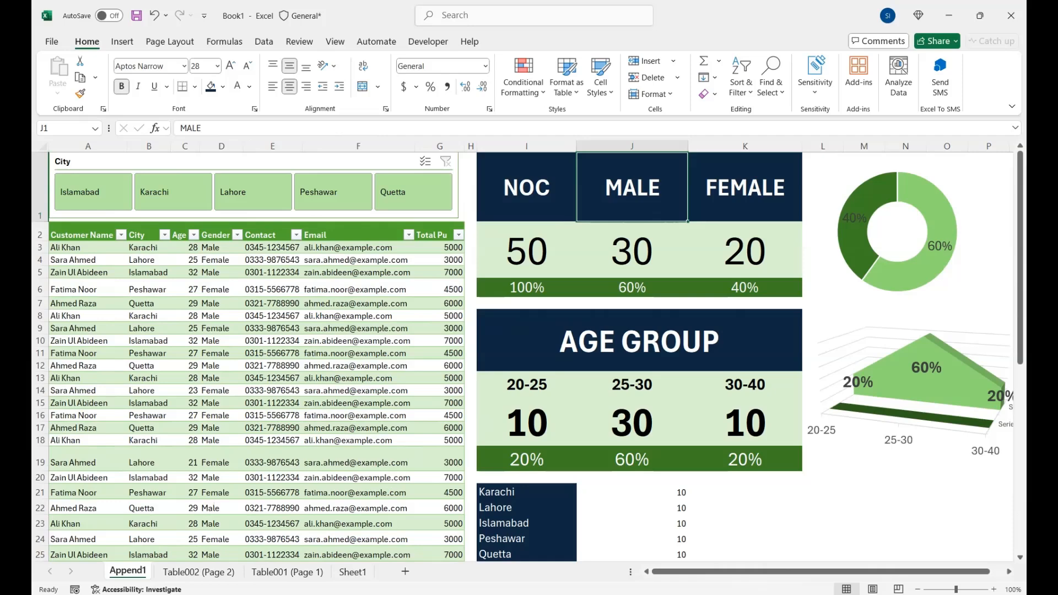
drag(632, 493, 633, 555)
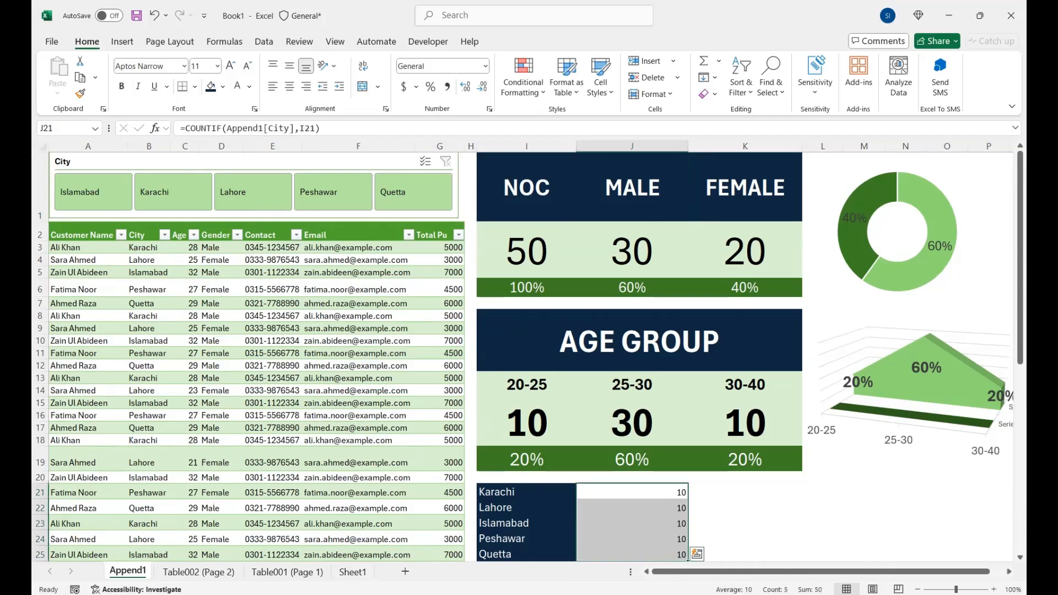
click(289, 87)
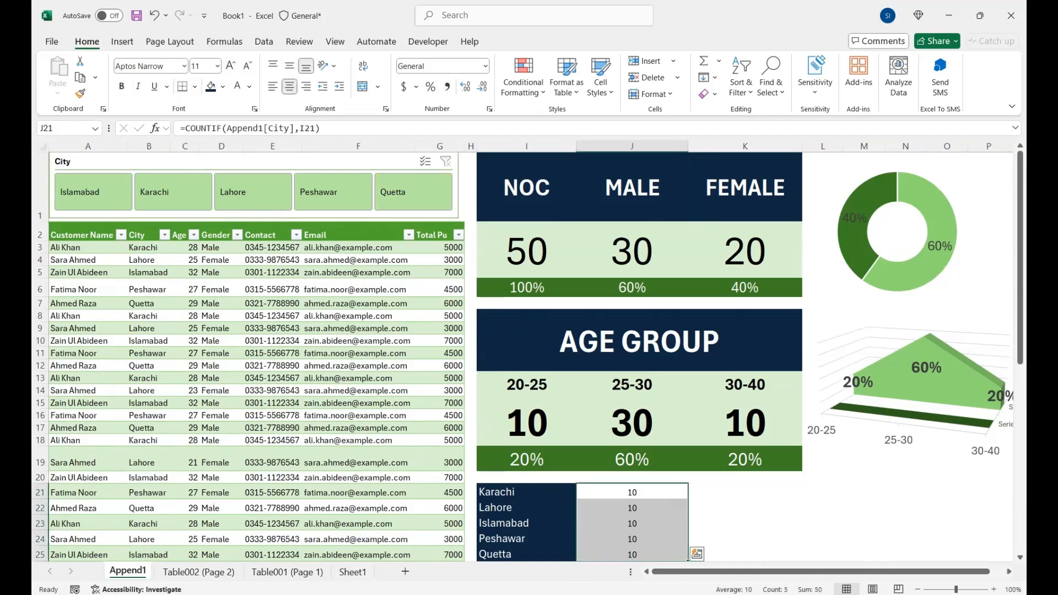
click(222, 86)
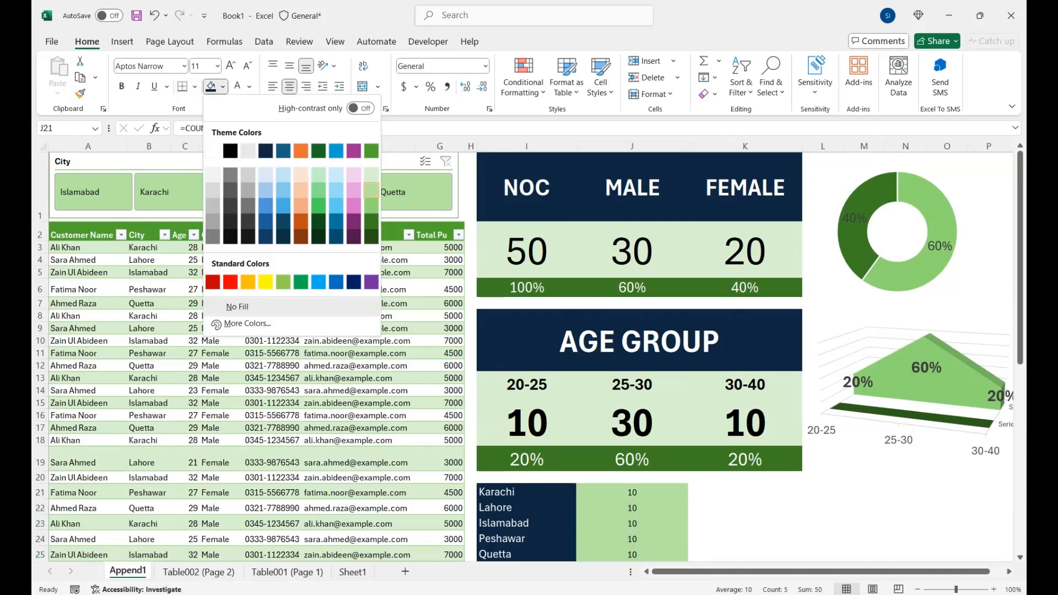
click(371, 190)
Insert a clustered column chart from the city names and counts in I21:J25 and widen it.
drag(527, 492, 633, 555)
click(121, 41)
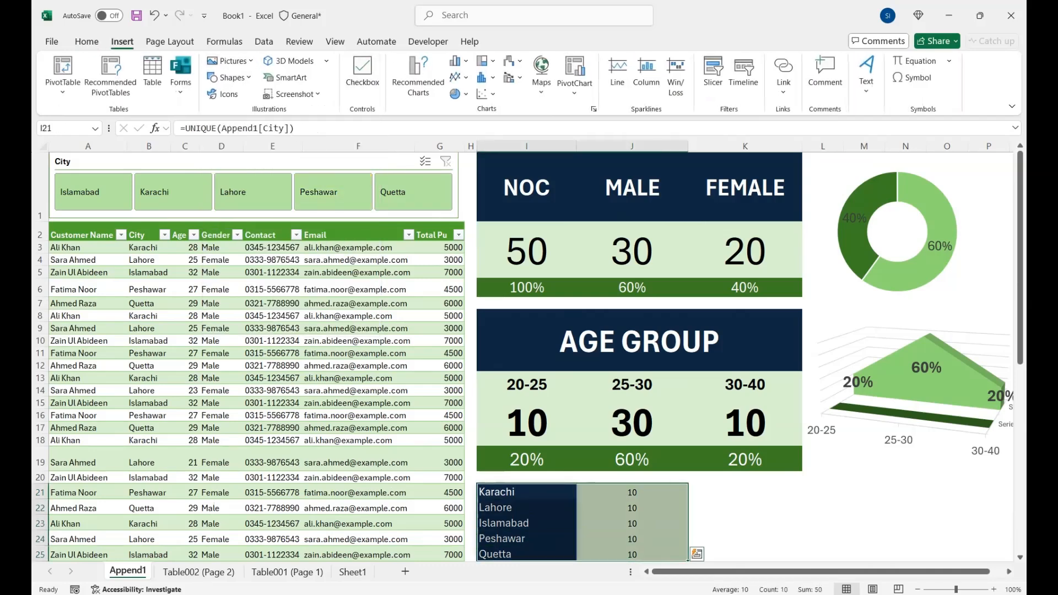
click(456, 61)
click(465, 105)
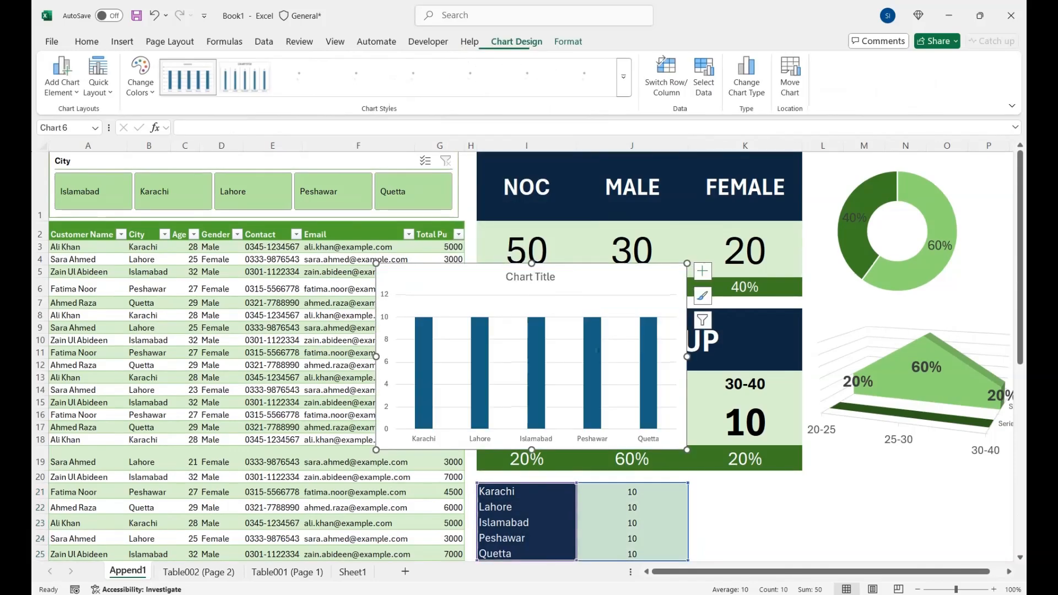
drag(687, 356, 805, 356)
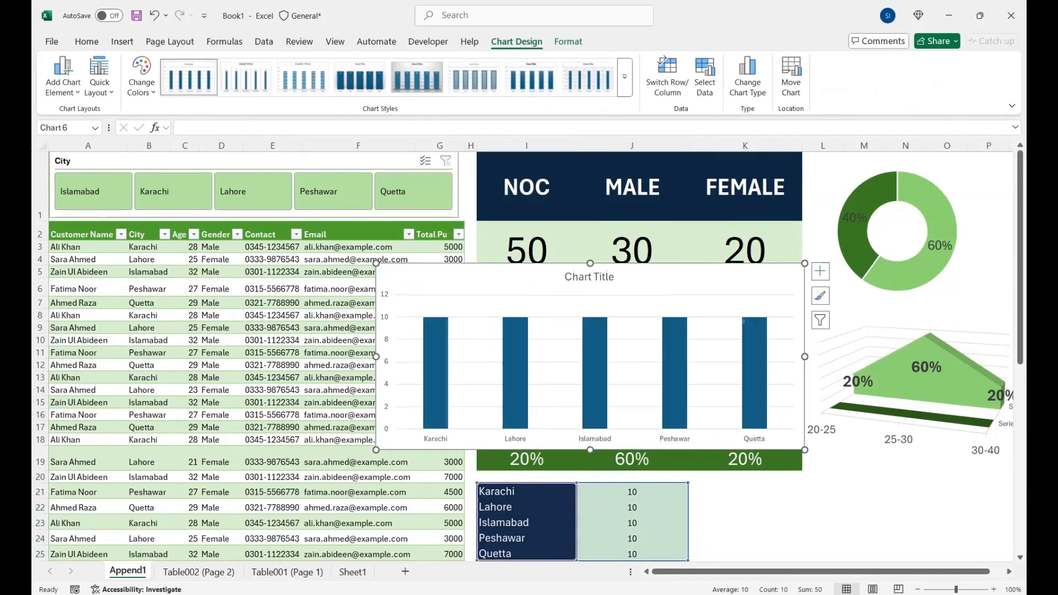
Add data labels above the city chart's columns and enlarge the label text.
click(590, 277)
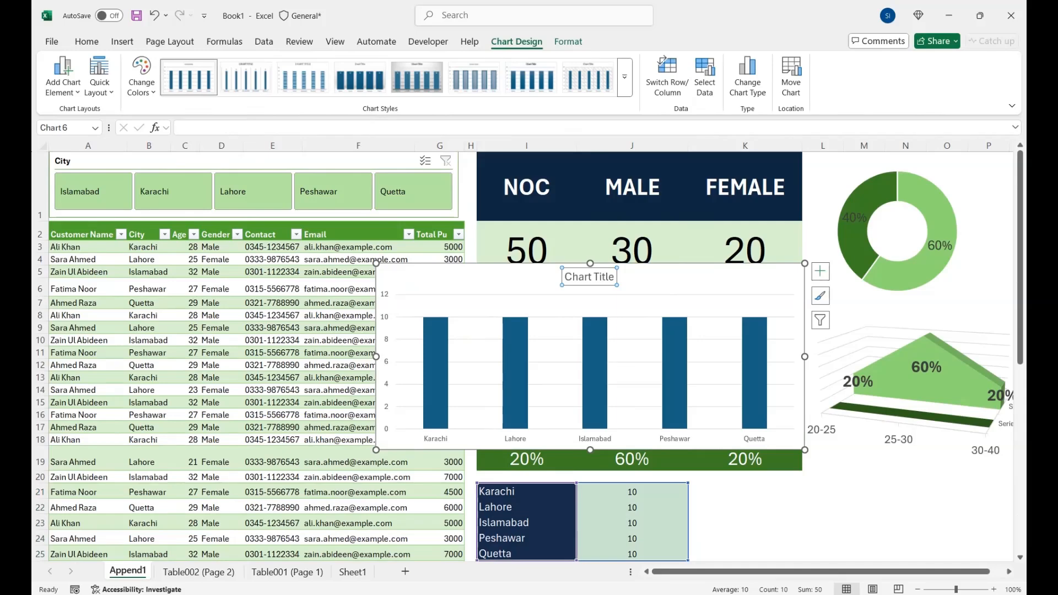
right_click(596, 381)
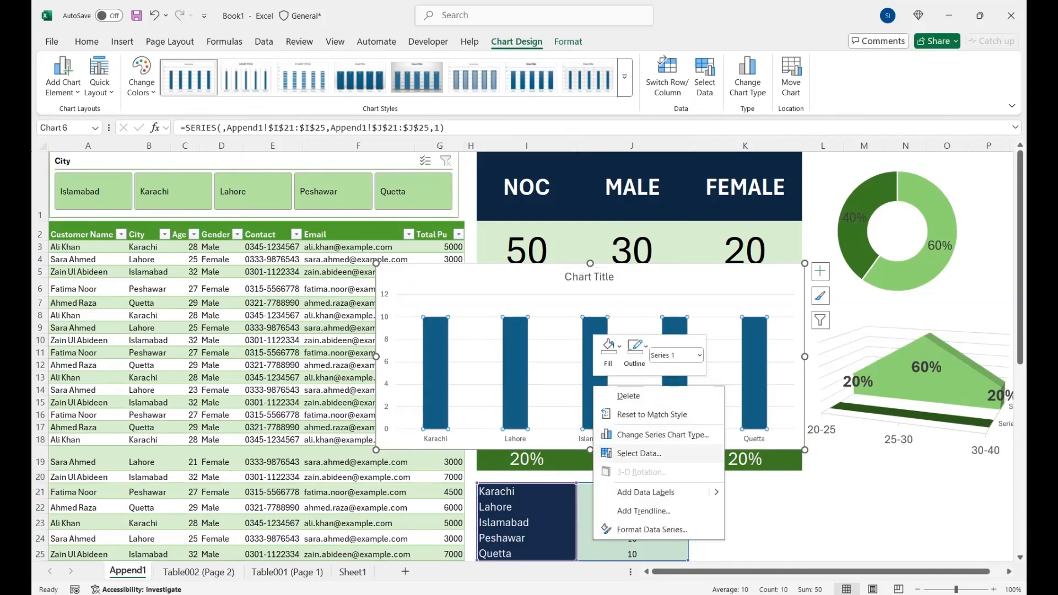
mouse_move(646, 492)
click(777, 493)
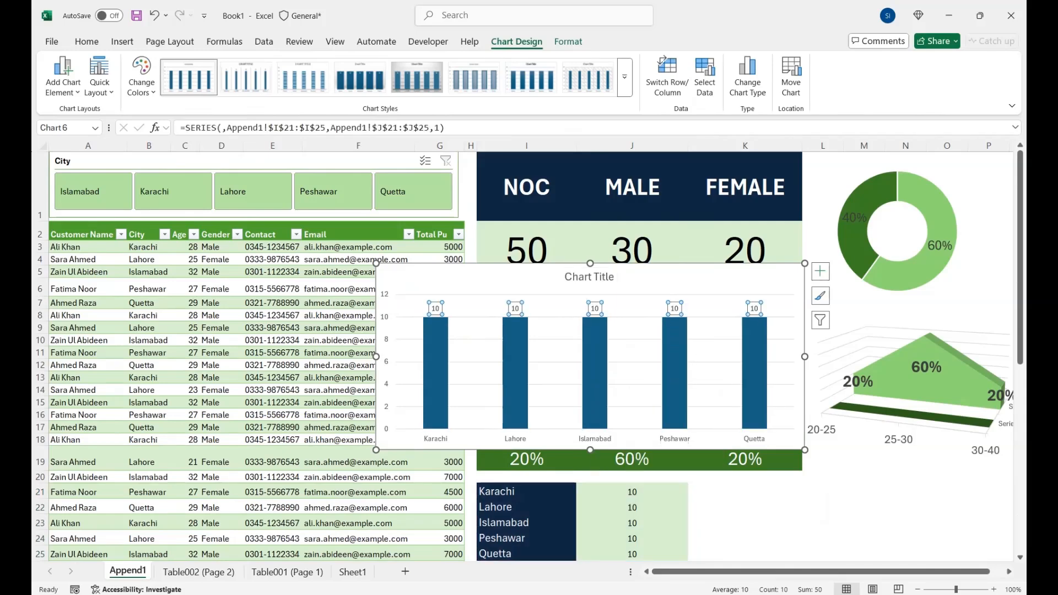
click(87, 42)
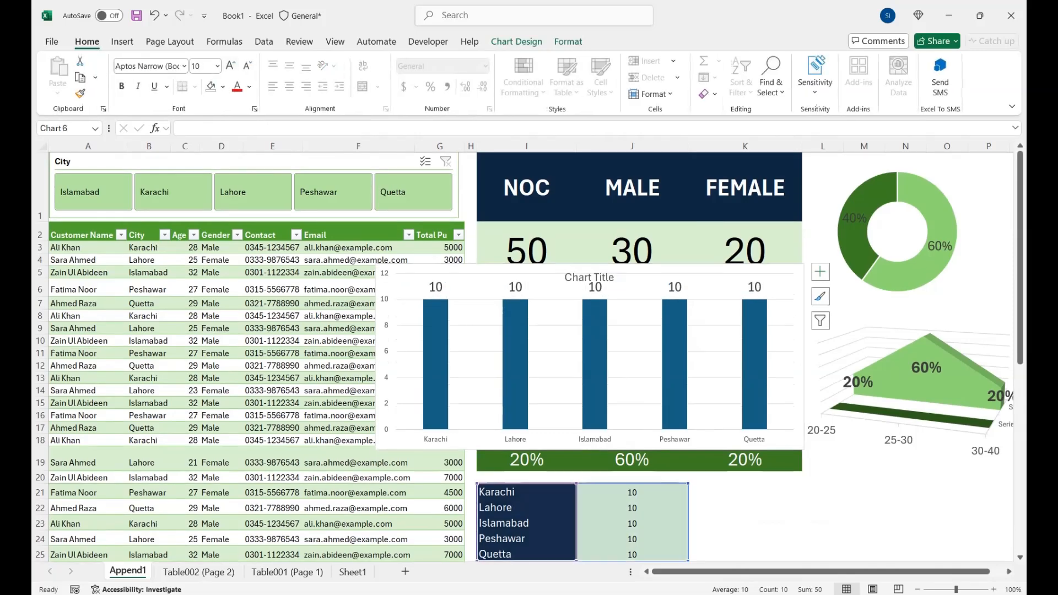
Recolor the city chart's columns green and fit the chart beside the city counts, below the area chart.
click(569, 42)
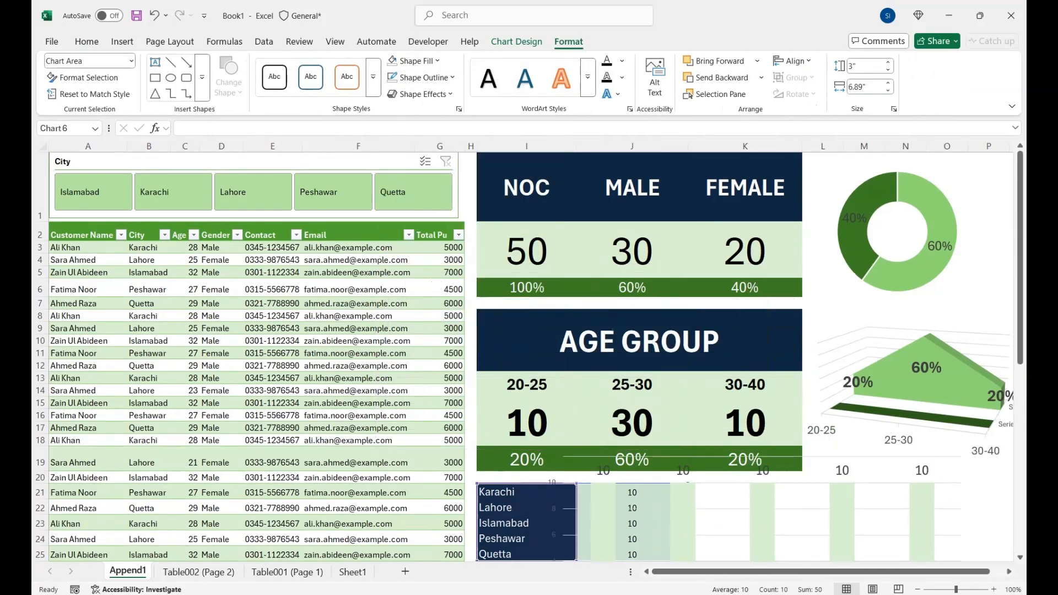
drag(498, 314, 687, 472)
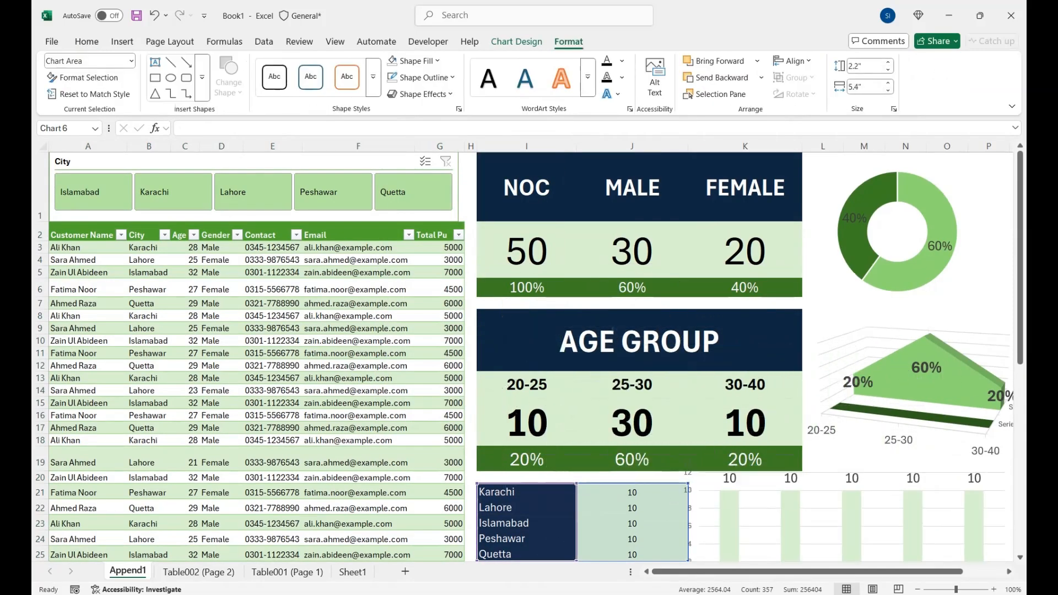
Fill the area chart's thin front series, Series 1, with dark green and deselect the chart.
click(905, 417)
click(415, 62)
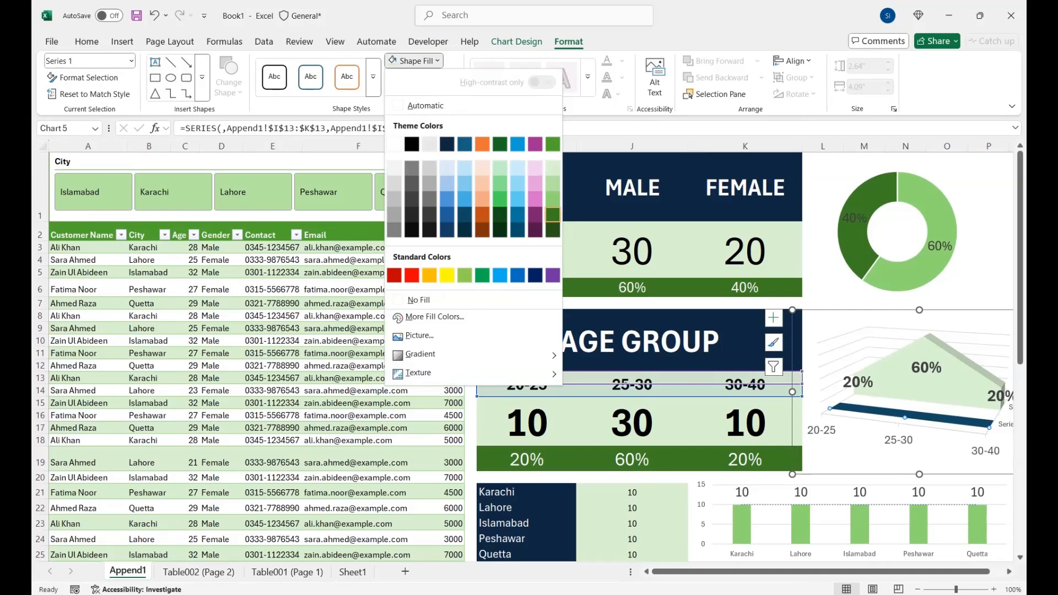
click(553, 215)
click(980, 287)
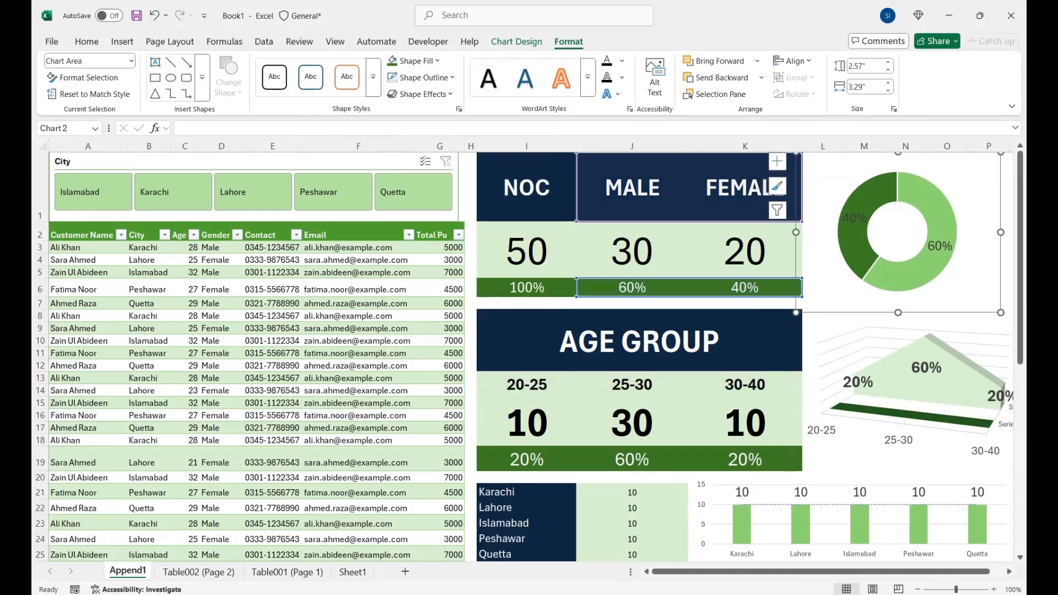
scroll(529, 353, right, 2)
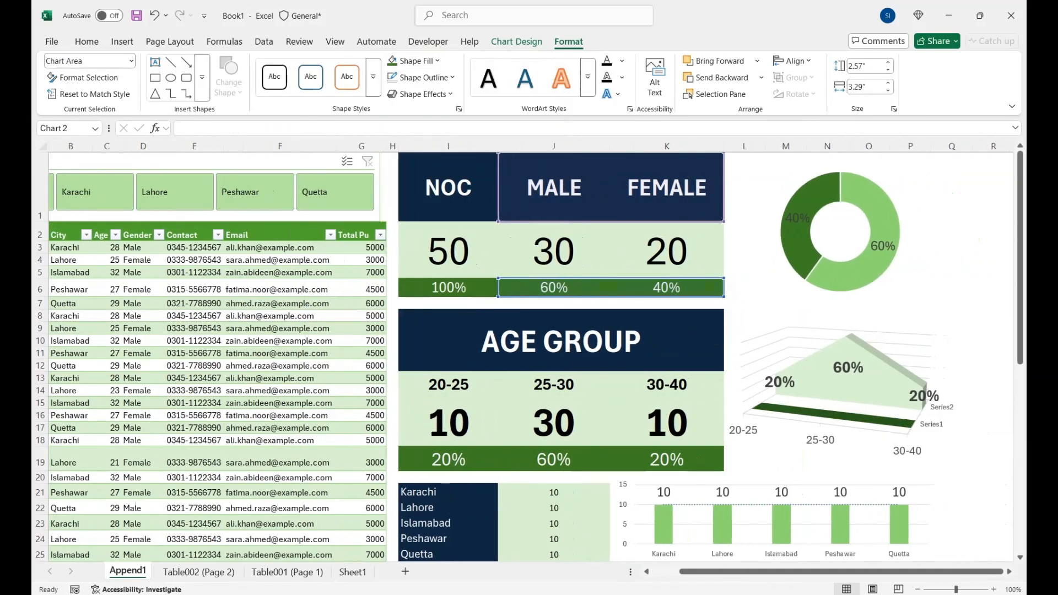
click(952, 272)
drag(842, 573, 815, 573)
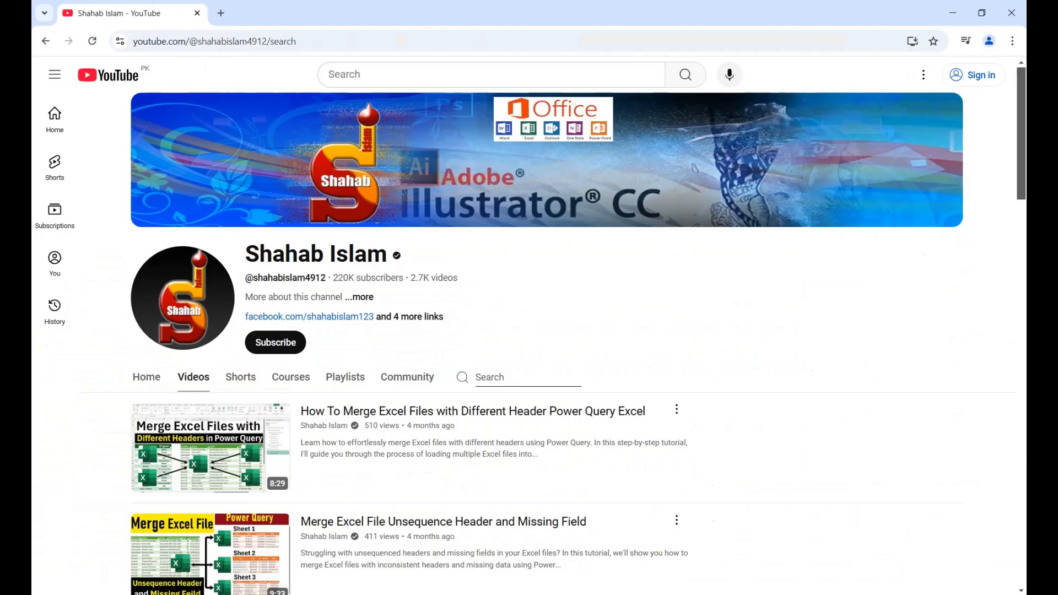
Switch to the YouTube channel page in the browser and open its list of latest videos.
click(193, 378)
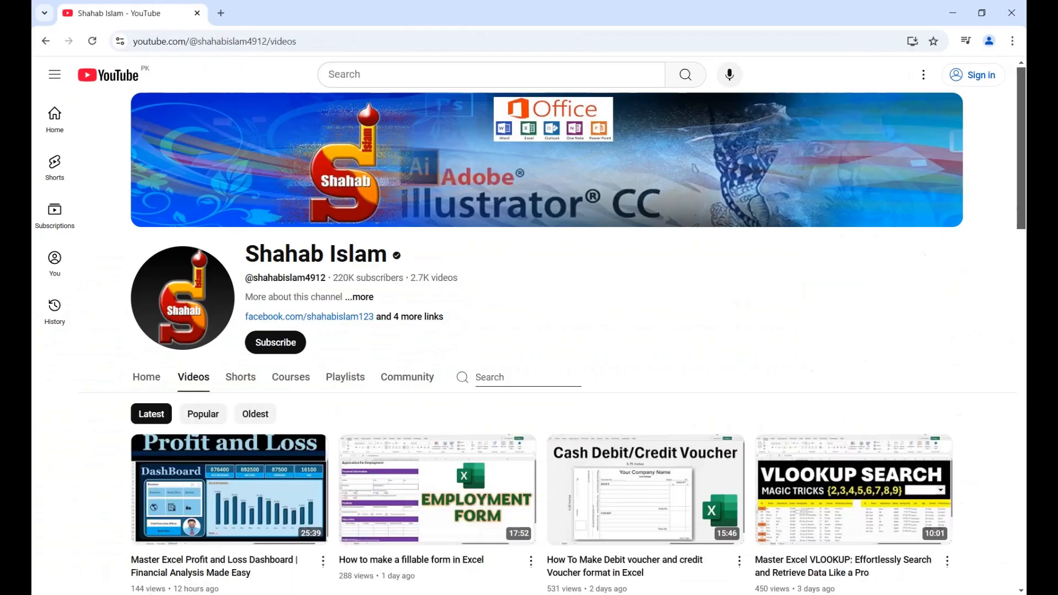
mouse_move(229, 490)
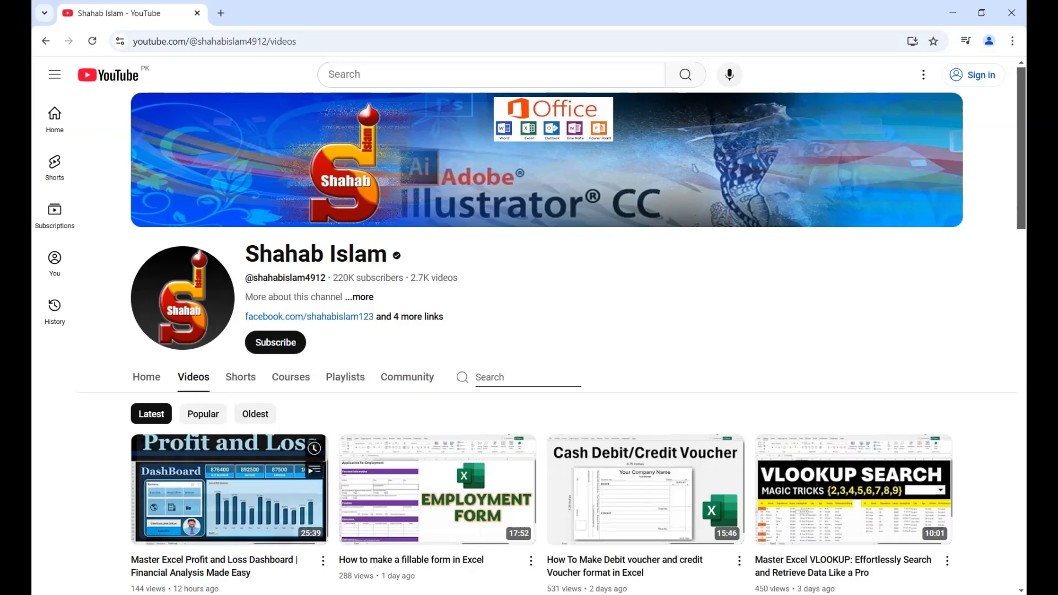